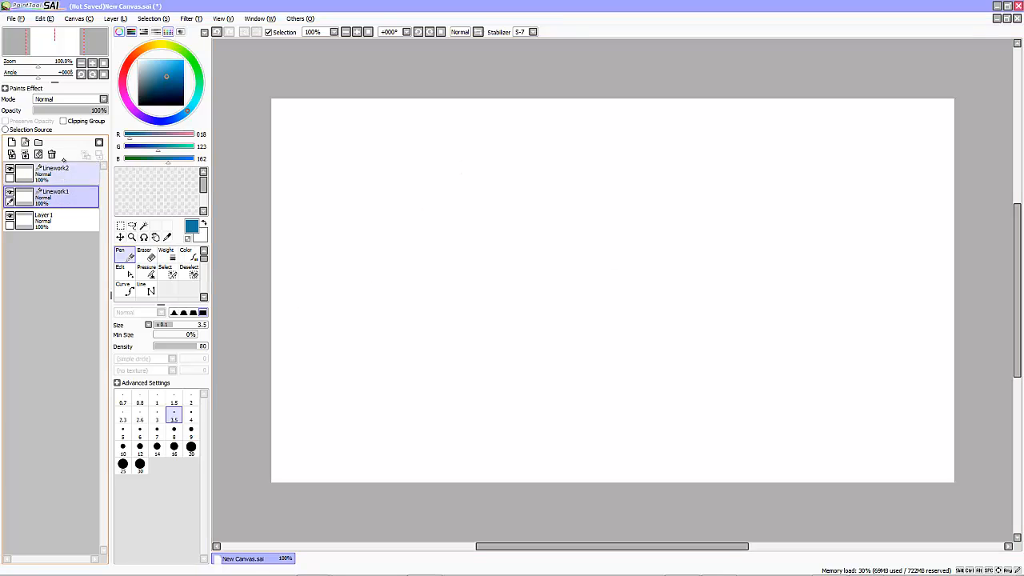
{"action": "left_click", "coordinate": [84, 182], "text": "ctrl"}
{"action": "left_click", "coordinate": [80, 195]}
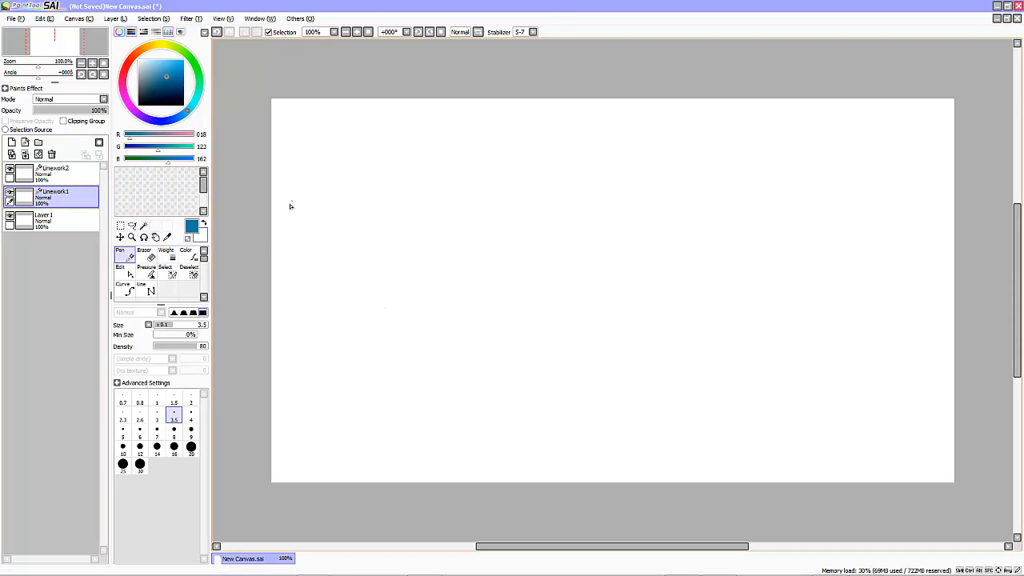
{"action": "left_click", "coordinate": [58, 222]}
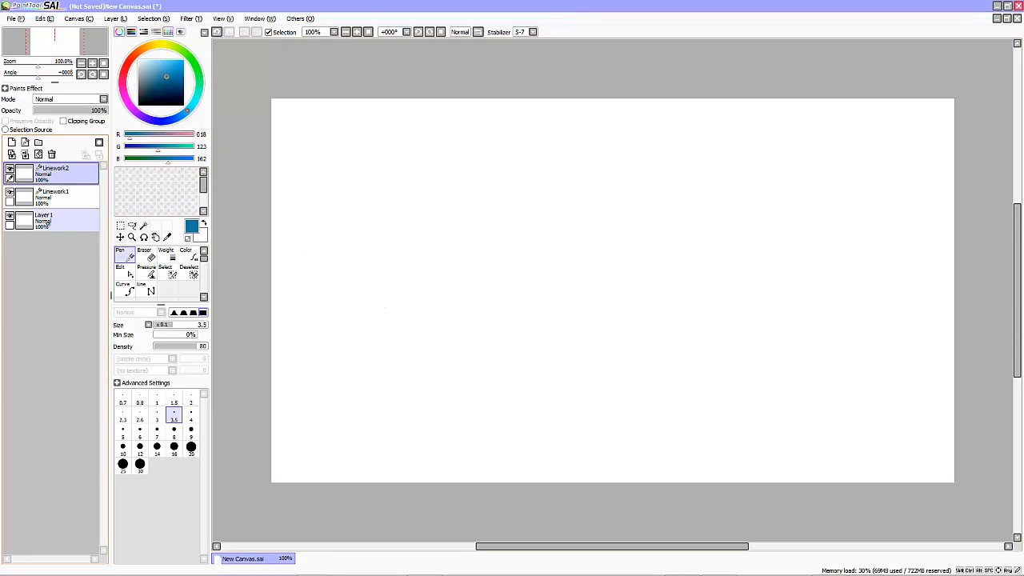
{"action": "left_click", "coordinate": [54, 199]}
{"action": "left_click", "coordinate": [56, 216]}
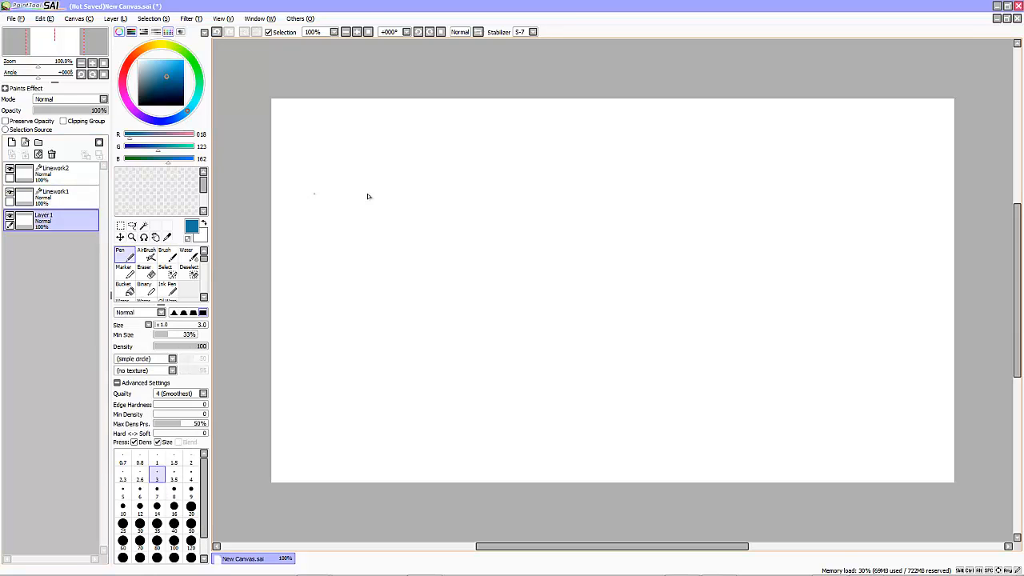
- Activate the Linework1 layer and sketch the face outline, from the temple around the cheek and chin to the far jaw
{"action": "left_click", "coordinate": [74, 197]}
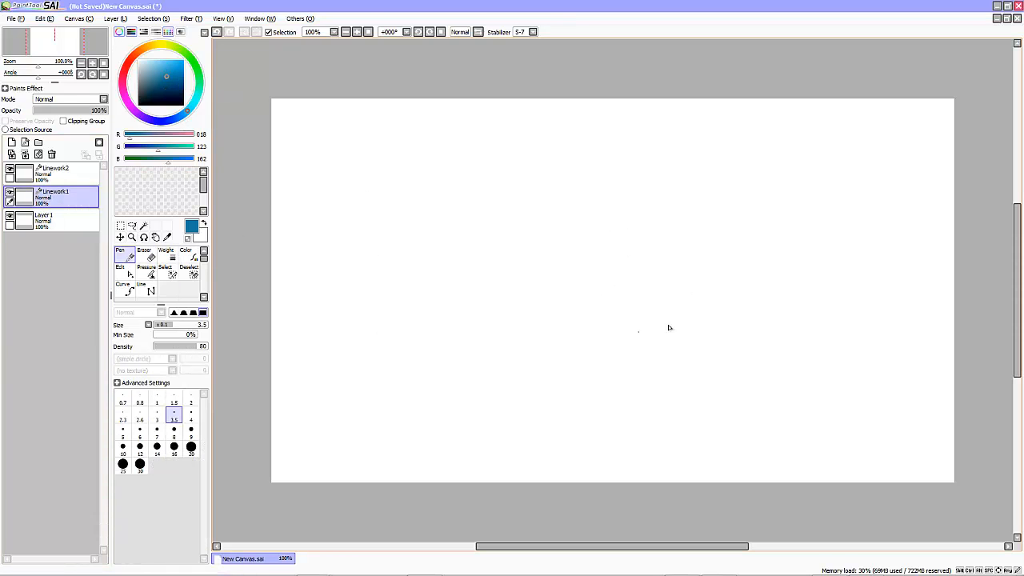
{"action": "scroll", "coordinate": [694, 280], "scroll_direction": "up", "scroll_amount": 1}
{"action": "mouse_move", "coordinate": [669, 545]}
{"action": "left_mouse_down"}
{"action": "mouse_move", "coordinate": [680, 544]}
{"action": "mouse_move", "coordinate": [651, 544]}
{"action": "left_mouse_up"}
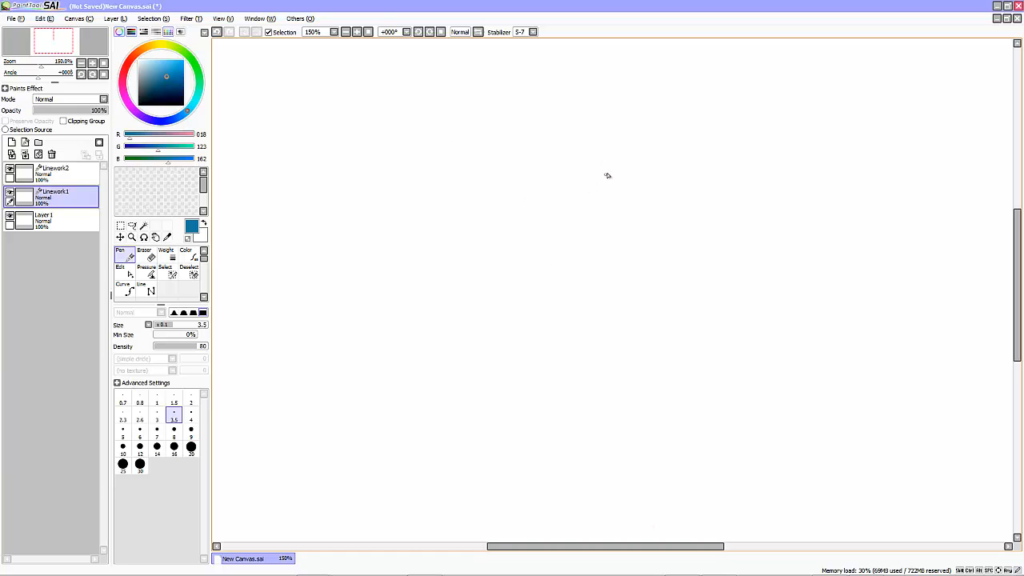
{"action": "mouse_move", "coordinate": [608, 202]}
{"action": "left_mouse_down"}
{"action": "mouse_move", "coordinate": [583, 278]}
{"action": "mouse_move", "coordinate": [690, 371]}
{"action": "mouse_move", "coordinate": [804, 313]}
{"action": "mouse_move", "coordinate": [811, 264]}
{"action": "left_mouse_up"}
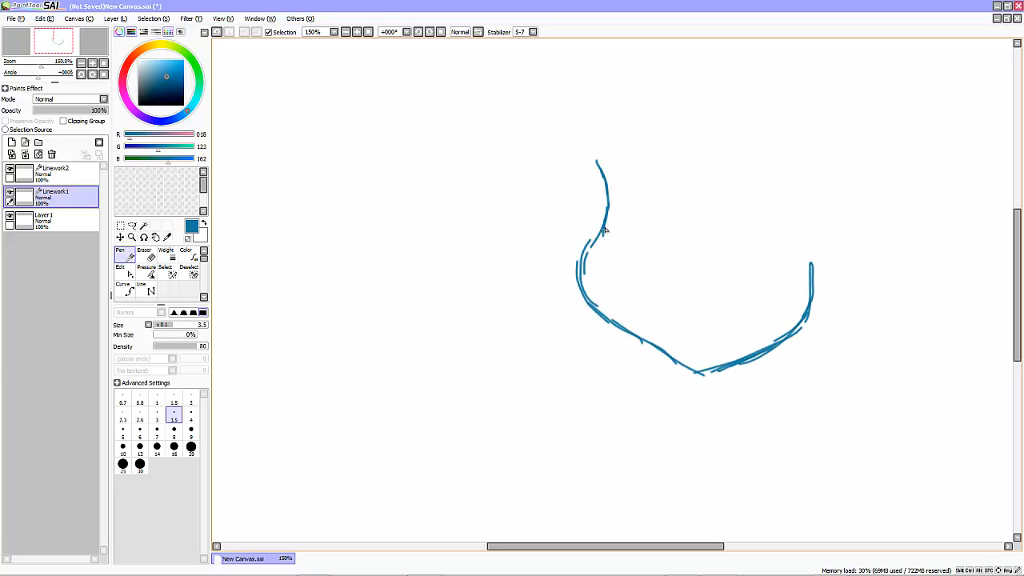
{"action": "left_click_drag", "start_coordinate": [604, 230], "coordinate": [665, 343]}
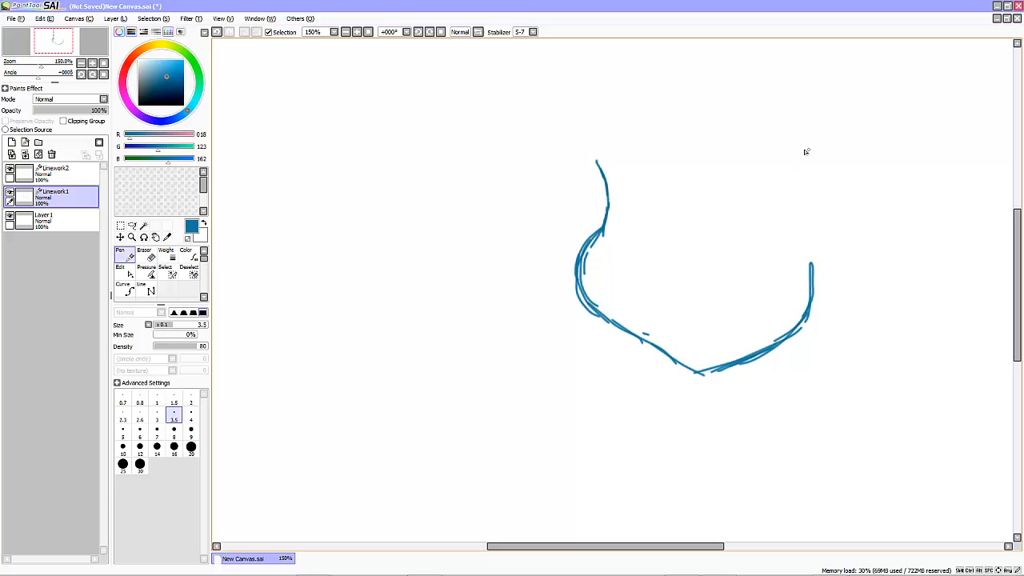
- Sketch a large rounded hair bun beside the head, attached near the end of the jaw
{"action": "mouse_move", "coordinate": [788, 164]}
{"action": "left_mouse_down"}
{"action": "mouse_move", "coordinate": [845, 117]}
{"action": "mouse_move", "coordinate": [896, 128]}
{"action": "left_mouse_up"}
{"action": "mouse_move", "coordinate": [868, 124]}
{"action": "left_mouse_down"}
{"action": "mouse_move", "coordinate": [915, 171]}
{"action": "mouse_move", "coordinate": [918, 240]}
{"action": "left_mouse_up"}
{"action": "left_click_drag", "start_coordinate": [808, 255], "coordinate": [911, 260]}
- Sketch a long wavy lock of hair falling between the face and the bun, curling down below the chin
{"action": "left_click_drag", "start_coordinate": [755, 127], "coordinate": [772, 228]}
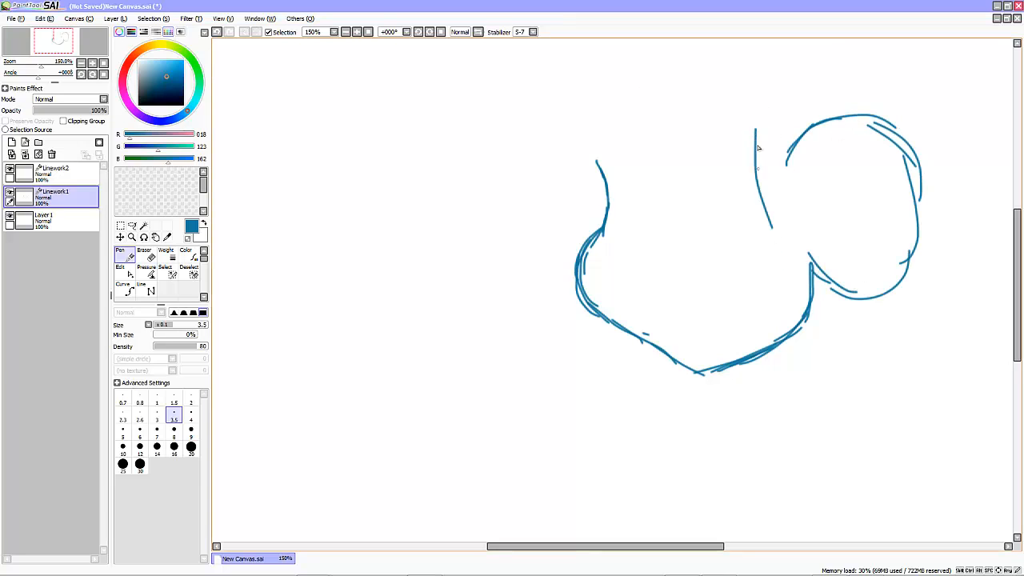
{"action": "left_click_drag", "start_coordinate": [755, 160], "coordinate": [809, 298]}
{"action": "left_click_drag", "start_coordinate": [809, 296], "coordinate": [772, 468]}
{"action": "left_click_drag", "start_coordinate": [786, 112], "coordinate": [882, 333]}
{"action": "left_click_drag", "start_coordinate": [832, 272], "coordinate": [804, 532]}
{"action": "left_click_drag", "start_coordinate": [769, 462], "coordinate": [800, 523]}
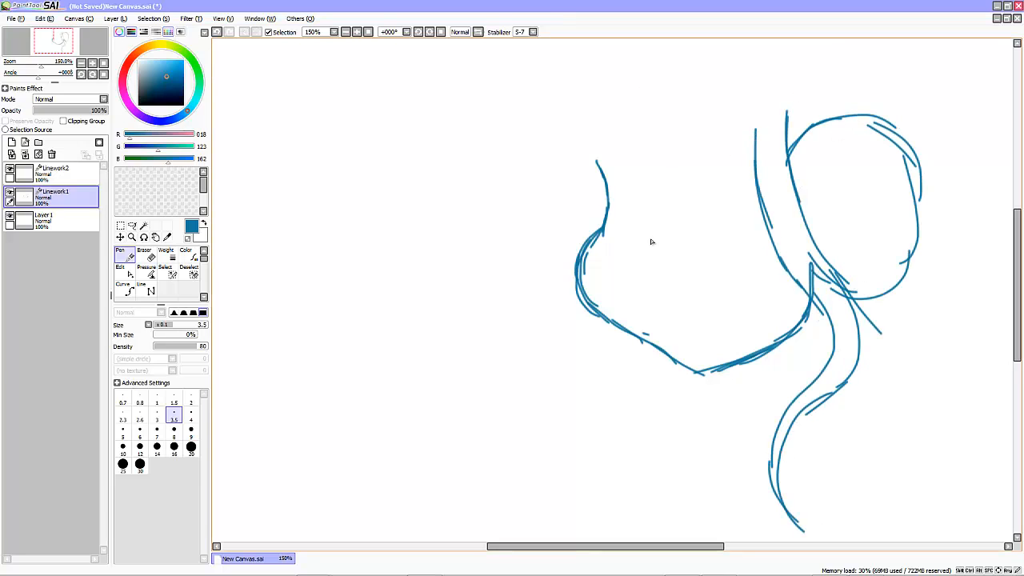
- Sketch a small nose and a mouth with a lower lip inside the face
{"action": "left_click_drag", "start_coordinate": [653, 227], "coordinate": [637, 255]}
{"action": "left_click_drag", "start_coordinate": [655, 301], "coordinate": [687, 300]}
{"action": "mouse_move", "coordinate": [700, 304]}
{"action": "left_mouse_down"}
{"action": "mouse_move", "coordinate": [725, 292]}
{"action": "mouse_move", "coordinate": [691, 329]}
{"action": "left_mouse_up"}
{"action": "left_click_drag", "start_coordinate": [658, 320], "coordinate": [680, 325]}
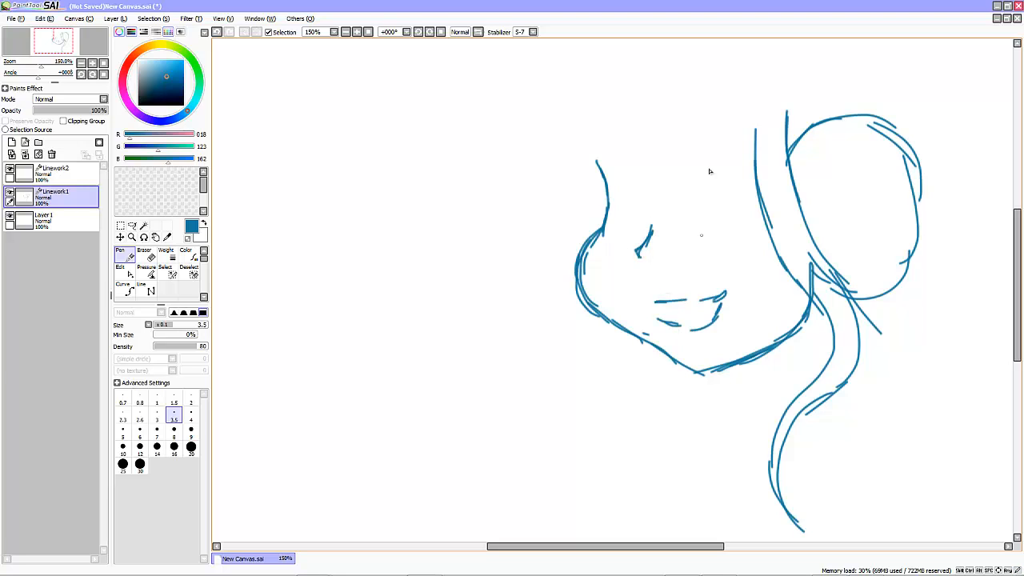
- Sketch the upper lash lines of both eyes, redoing the left eye's lashes after undoing the first strokes
{"action": "left_click_drag", "start_coordinate": [710, 184], "coordinate": [756, 184]}
{"action": "mouse_move", "coordinate": [720, 179]}
{"action": "left_mouse_down"}
{"action": "mouse_move", "coordinate": [763, 170]}
{"action": "mouse_move", "coordinate": [762, 185]}
{"action": "left_mouse_up"}
{"action": "mouse_move", "coordinate": [756, 186]}
{"action": "left_mouse_down"}
{"action": "mouse_move", "coordinate": [759, 214]}
{"action": "mouse_move", "coordinate": [743, 226]}
{"action": "left_mouse_up"}
{"action": "left_click_drag", "start_coordinate": [618, 194], "coordinate": [643, 182]}
{"action": "mouse_move", "coordinate": [635, 213]}
{"action": "left_mouse_down"}
{"action": "mouse_move", "coordinate": [657, 213]}
{"action": "mouse_move", "coordinate": [642, 181]}
{"action": "left_mouse_up"}
{"action": "key", "text": "ctrl+z"}
{"action": "key", "text": "ctrl+z"}
{"action": "left_click_drag", "start_coordinate": [616, 194], "coordinate": [643, 183]}
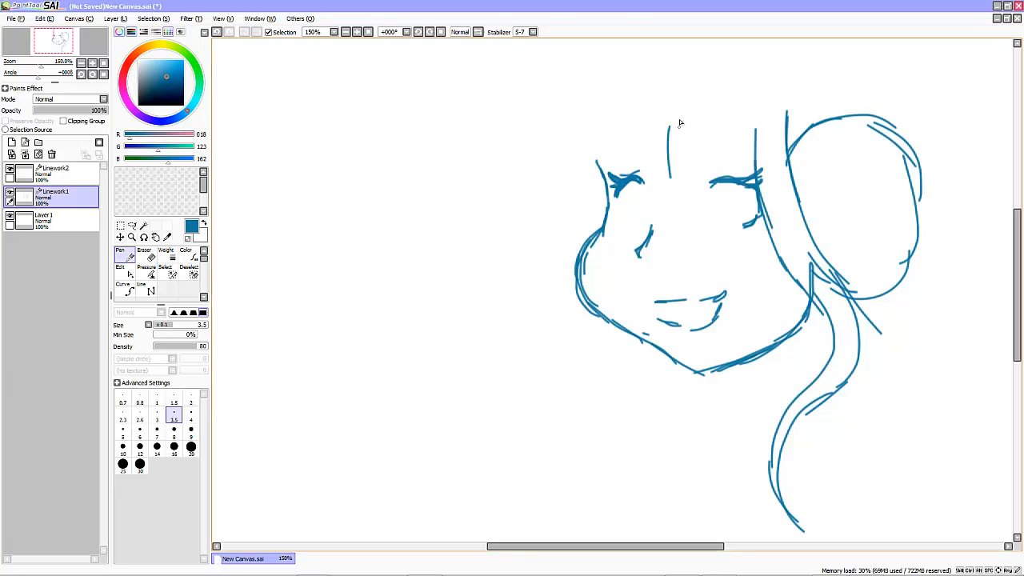
- Sketch pointed bangs over the forehead, with side strands framing both sides of the face
{"action": "left_click_drag", "start_coordinate": [673, 125], "coordinate": [705, 258]}
{"action": "left_click_drag", "start_coordinate": [707, 103], "coordinate": [680, 168]}
{"action": "mouse_move", "coordinate": [685, 142]}
{"action": "left_mouse_down"}
{"action": "mouse_move", "coordinate": [696, 246]}
{"action": "mouse_move", "coordinate": [758, 231]}
{"action": "left_mouse_up"}
{"action": "left_click_drag", "start_coordinate": [778, 150], "coordinate": [771, 297]}
{"action": "left_click_drag", "start_coordinate": [769, 112], "coordinate": [768, 262]}
{"action": "mouse_move", "coordinate": [665, 138]}
{"action": "left_mouse_down"}
{"action": "mouse_move", "coordinate": [637, 176]}
{"action": "mouse_move", "coordinate": [617, 274]}
{"action": "left_mouse_up"}
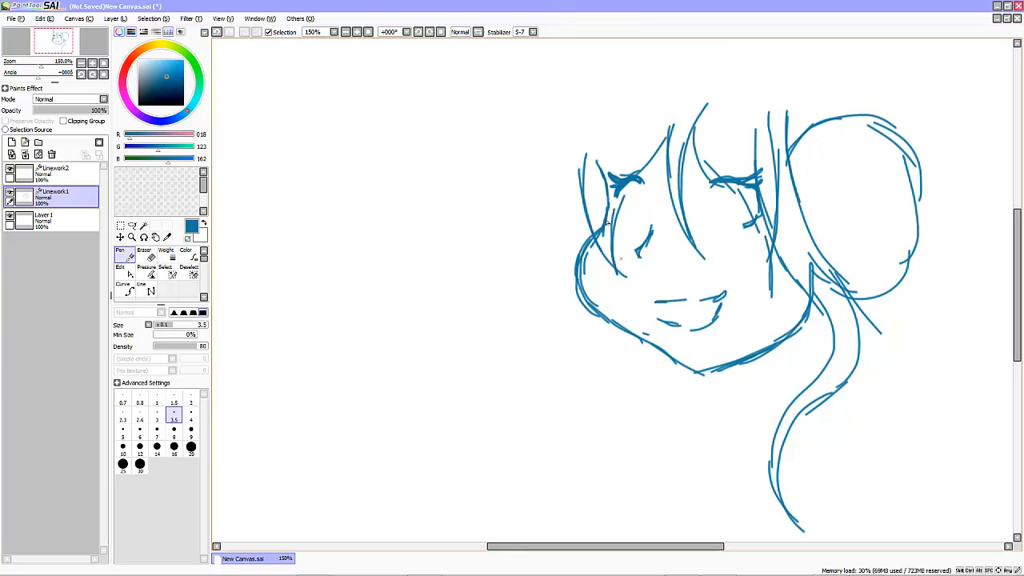
- Sketch the outer hair on the left side of the head, with a flicked tuft and a tapering lock below the cheek
{"action": "mouse_move", "coordinate": [592, 45]}
{"action": "left_mouse_down"}
{"action": "mouse_move", "coordinate": [559, 75]}
{"action": "mouse_move", "coordinate": [544, 109]}
{"action": "left_mouse_up"}
{"action": "left_click_drag", "start_coordinate": [522, 133], "coordinate": [565, 106]}
{"action": "left_click_drag", "start_coordinate": [564, 107], "coordinate": [544, 251]}
{"action": "left_click_drag", "start_coordinate": [550, 166], "coordinate": [574, 299]}
{"action": "left_click_drag", "start_coordinate": [554, 247], "coordinate": [524, 405]}
{"action": "left_click_drag", "start_coordinate": [588, 318], "coordinate": [525, 406]}
- Sketch the crown of the head along the canvas's upper edge, curving down to the hair bun
{"action": "left_click_drag", "start_coordinate": [640, 546], "coordinate": [679, 546]}
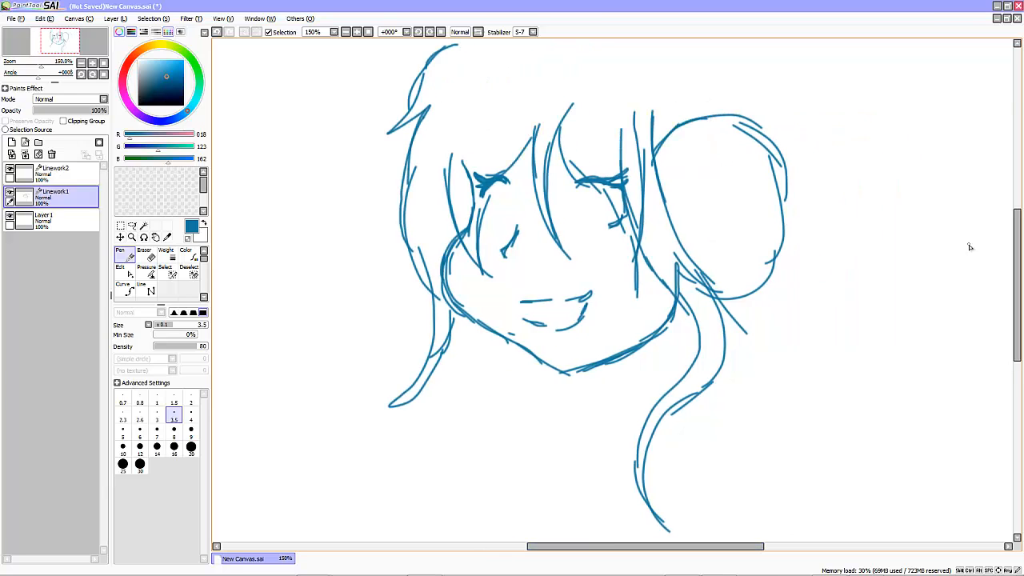
{"action": "left_click_drag", "start_coordinate": [1017, 249], "coordinate": [1017, 224]}
{"action": "left_click_drag", "start_coordinate": [446, 134], "coordinate": [516, 118]}
{"action": "left_click_drag", "start_coordinate": [454, 117], "coordinate": [524, 110]}
{"action": "left_click_drag", "start_coordinate": [547, 108], "coordinate": [674, 125]}
{"action": "left_click_drag", "start_coordinate": [645, 106], "coordinate": [690, 191]}
{"action": "left_click_drag", "start_coordinate": [678, 142], "coordinate": [702, 200]}
{"action": "left_click_drag", "start_coordinate": [694, 183], "coordinate": [697, 211]}
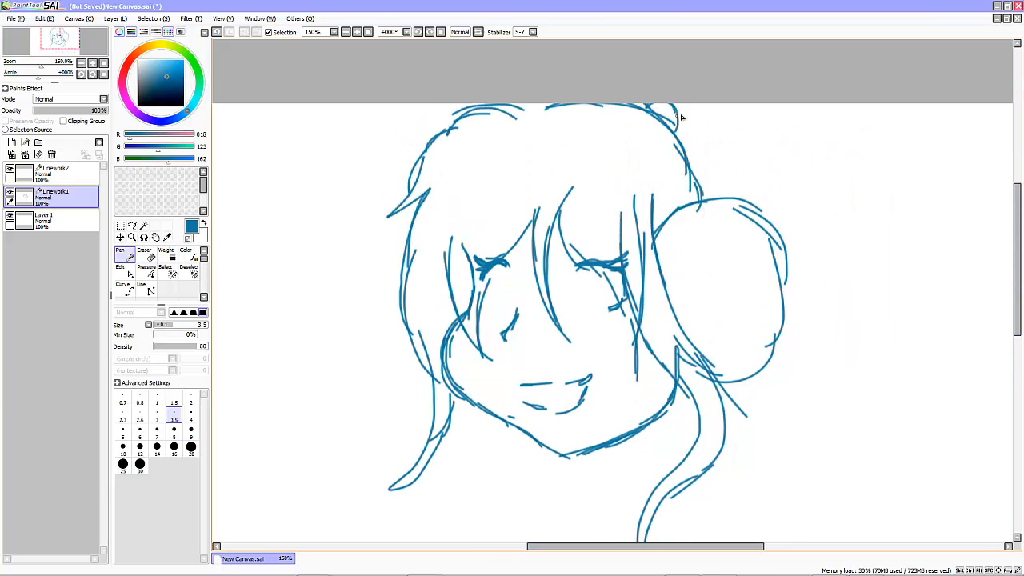
- Sketch a braid along the head, a large hair loop behind the bun, and the bun's inner contour lines
{"action": "left_click_drag", "start_coordinate": [676, 112], "coordinate": [725, 201]}
{"action": "mouse_move", "coordinate": [752, 104]}
{"action": "left_mouse_down"}
{"action": "mouse_move", "coordinate": [816, 210]}
{"action": "mouse_move", "coordinate": [787, 306]}
{"action": "left_mouse_up"}
{"action": "left_click_drag", "start_coordinate": [668, 245], "coordinate": [720, 213]}
{"action": "mouse_move", "coordinate": [725, 229]}
{"action": "left_mouse_down"}
{"action": "mouse_move", "coordinate": [764, 320]}
{"action": "mouse_move", "coordinate": [723, 346]}
{"action": "left_mouse_up"}
{"action": "mouse_move", "coordinate": [717, 250]}
{"action": "left_mouse_down"}
{"action": "mouse_move", "coordinate": [688, 275]}
{"action": "mouse_move", "coordinate": [726, 259]}
{"action": "left_mouse_up"}
{"action": "mouse_move", "coordinate": [713, 257]}
{"action": "left_mouse_down"}
{"action": "mouse_move", "coordinate": [725, 342]}
{"action": "mouse_move", "coordinate": [707, 355]}
{"action": "left_mouse_up"}
{"action": "left_click_drag", "start_coordinate": [707, 352], "coordinate": [750, 357]}
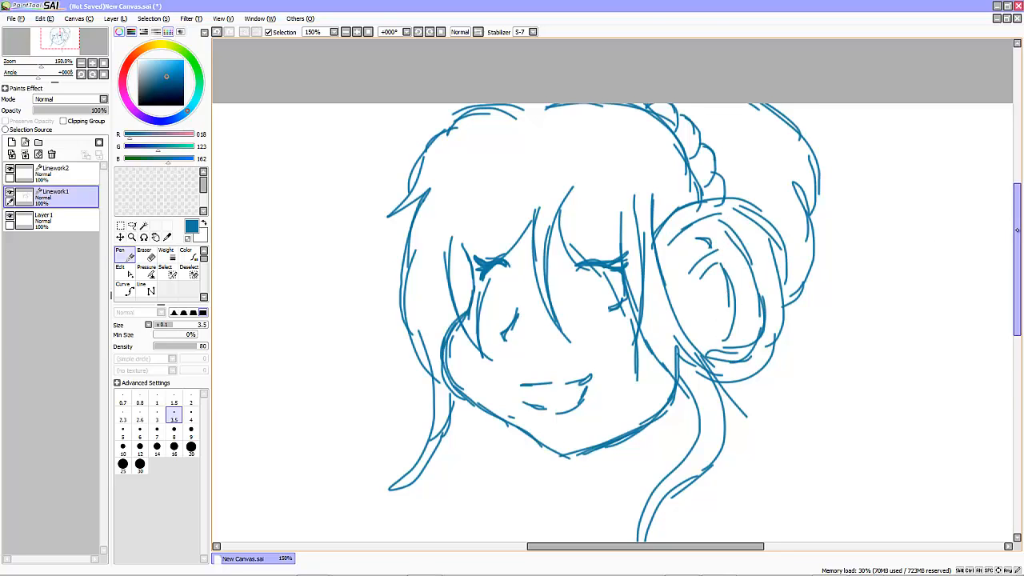
- Sketch both sides of the neck and the left shoulder line below the chin
{"action": "left_click_drag", "start_coordinate": [1017, 259], "coordinate": [1017, 311]}
{"action": "left_click_drag", "start_coordinate": [685, 213], "coordinate": [687, 304]}
{"action": "left_click_drag", "start_coordinate": [592, 288], "coordinate": [594, 328]}
{"action": "mouse_move", "coordinate": [590, 286]}
{"action": "left_mouse_down"}
{"action": "mouse_move", "coordinate": [597, 313]}
{"action": "mouse_move", "coordinate": [484, 380]}
{"action": "left_mouse_up"}
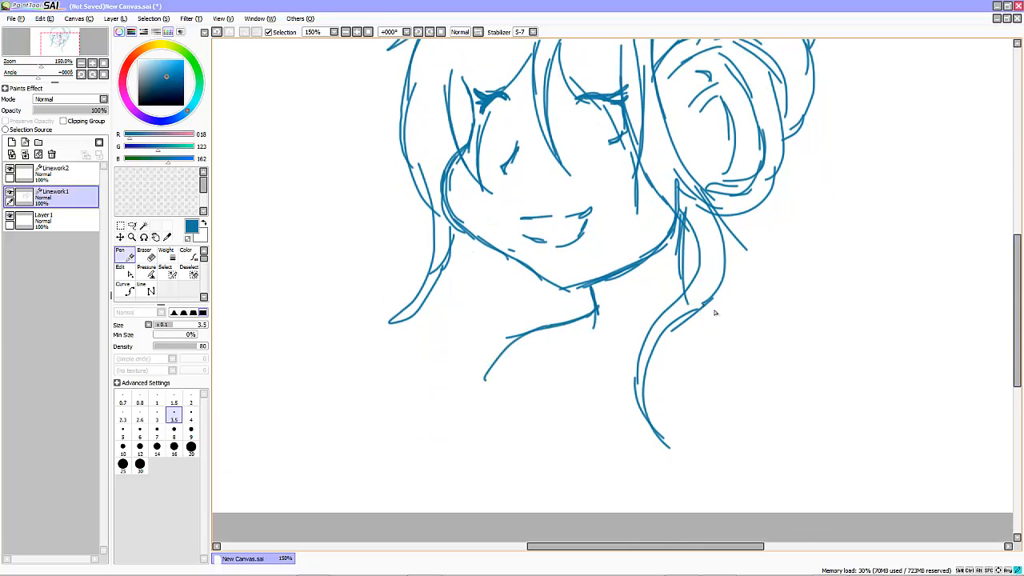
- Sketch the rounded right shoulder and the contours of the chest
{"action": "left_click_drag", "start_coordinate": [701, 310], "coordinate": [790, 372]}
{"action": "left_click_drag", "start_coordinate": [742, 320], "coordinate": [788, 439]}
{"action": "mouse_move", "coordinate": [536, 358]}
{"action": "left_mouse_down"}
{"action": "mouse_move", "coordinate": [502, 411]}
{"action": "mouse_move", "coordinate": [526, 488]}
{"action": "left_mouse_up"}
{"action": "left_click_drag", "start_coordinate": [632, 484], "coordinate": [690, 432]}
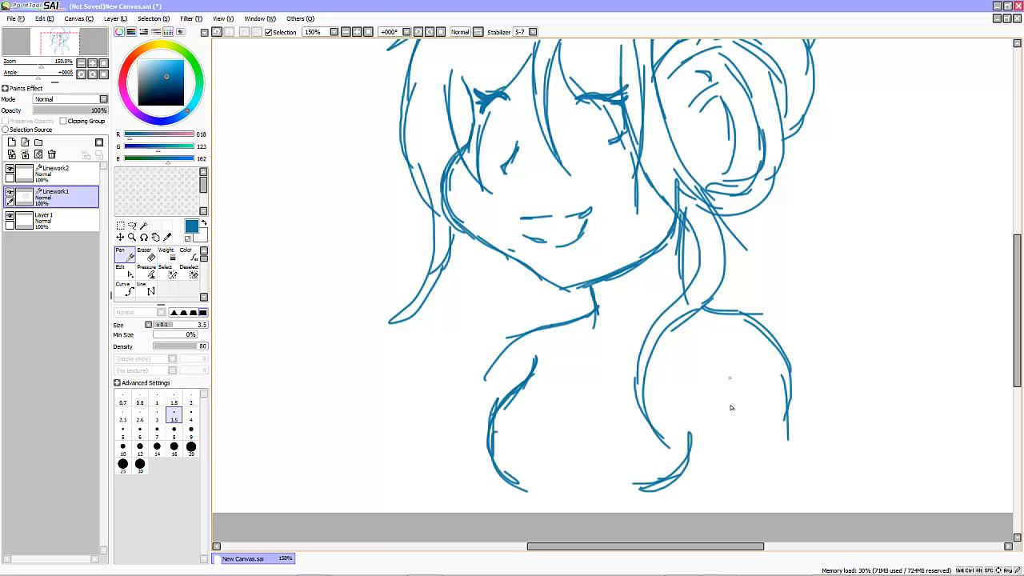
- Sketch the right armpit fold, both upper arms and the torso sides down to the canvas's lower edge
{"action": "left_click_drag", "start_coordinate": [739, 387], "coordinate": [720, 468]}
{"action": "mouse_move", "coordinate": [734, 400]}
{"action": "left_mouse_down"}
{"action": "mouse_move", "coordinate": [706, 510]}
{"action": "mouse_move", "coordinate": [748, 389]}
{"action": "left_mouse_up"}
{"action": "left_click_drag", "start_coordinate": [506, 340], "coordinate": [492, 400]}
{"action": "mouse_move", "coordinate": [504, 470]}
{"action": "left_mouse_down"}
{"action": "mouse_move", "coordinate": [497, 512]}
{"action": "mouse_move", "coordinate": [528, 513]}
{"action": "left_mouse_up"}
{"action": "left_click_drag", "start_coordinate": [783, 401], "coordinate": [792, 516]}
{"action": "mouse_move", "coordinate": [746, 416]}
{"action": "left_mouse_down"}
{"action": "mouse_move", "coordinate": [746, 468]}
{"action": "mouse_move", "coordinate": [726, 513]}
{"action": "left_mouse_up"}
- Reinforce the outline of the hair bun with heavier overlapping strokes
{"action": "mouse_move", "coordinate": [1013, 318]}
{"action": "left_mouse_down"}
{"action": "mouse_move", "coordinate": [1002, 246]}
{"action": "mouse_move", "coordinate": [1006, 308]}
{"action": "left_mouse_up"}
{"action": "mouse_move", "coordinate": [660, 104]}
{"action": "left_mouse_down"}
{"action": "mouse_move", "coordinate": [778, 181]}
{"action": "mouse_move", "coordinate": [695, 225]}
{"action": "mouse_move", "coordinate": [781, 182]}
{"action": "left_mouse_up"}
{"action": "left_click", "coordinate": [146, 254]}
{"action": "left_click", "coordinate": [125, 254]}
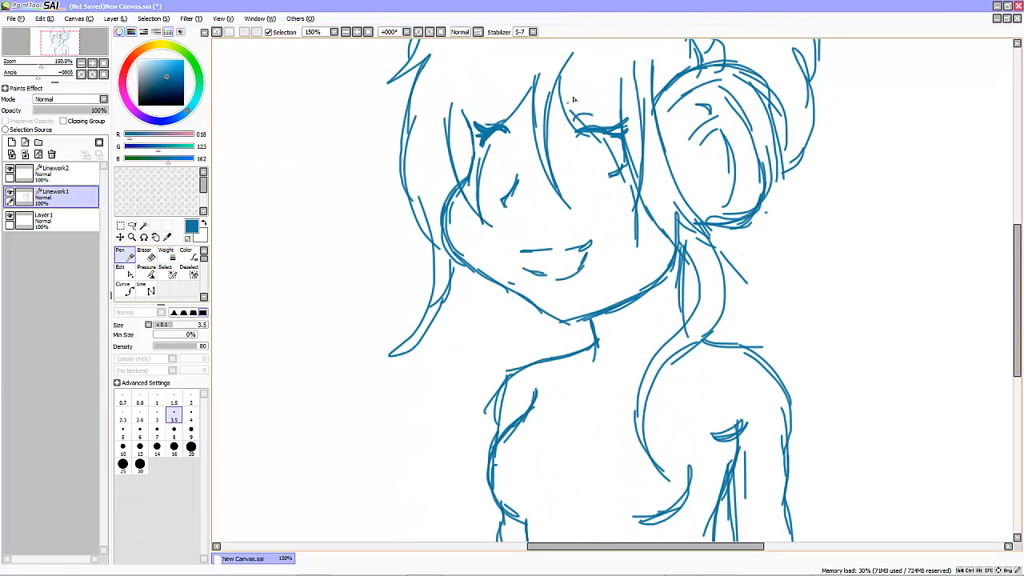
- Add curved eyelid and brow lines above both eyes and darken the right armpit fold
{"action": "left_click_drag", "start_coordinate": [568, 102], "coordinate": [609, 99]}
{"action": "left_click_drag", "start_coordinate": [482, 103], "coordinate": [508, 102]}
{"action": "left_click_drag", "start_coordinate": [485, 114], "coordinate": [510, 113]}
{"action": "mouse_move", "coordinate": [1016, 286]}
{"action": "left_mouse_down"}
{"action": "mouse_move", "coordinate": [1016, 335]}
{"action": "mouse_move", "coordinate": [1016, 295]}
{"action": "left_mouse_up"}
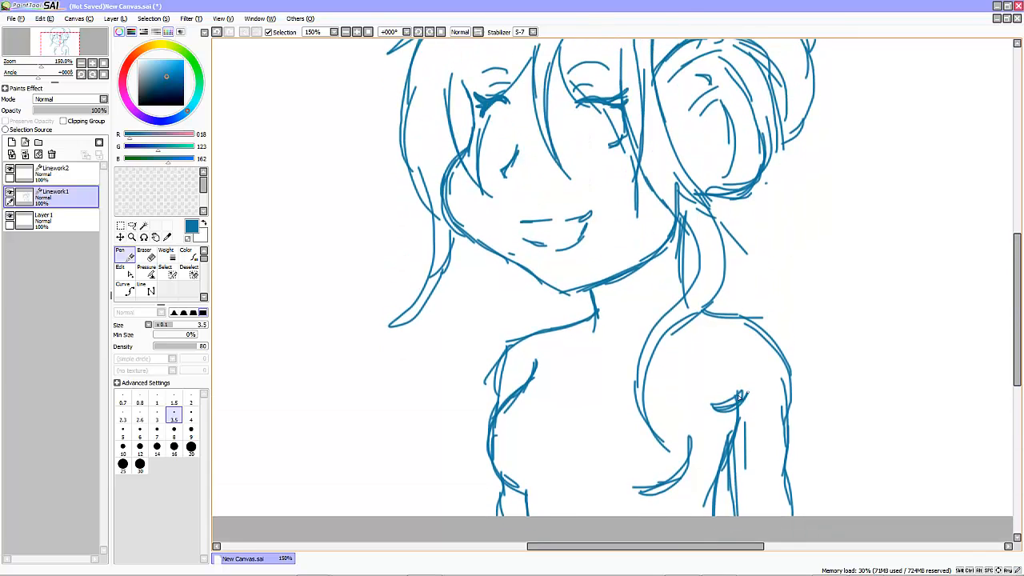
{"action": "left_click_drag", "start_coordinate": [740, 396], "coordinate": [756, 393]}
- Erase the middle bangs crossing the forehead with the Eraser at size 20
{"action": "scroll", "coordinate": [560, 274], "scroll_direction": "up", "scroll_amount": 4}
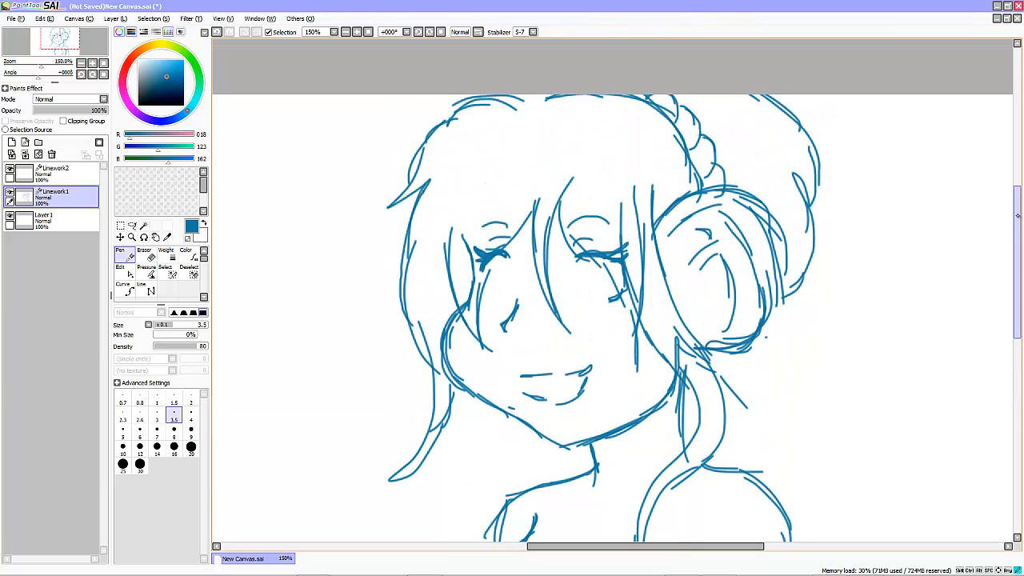
{"action": "key", "text": "e"}
{"action": "left_click_drag", "start_coordinate": [560, 212], "coordinate": [576, 256]}
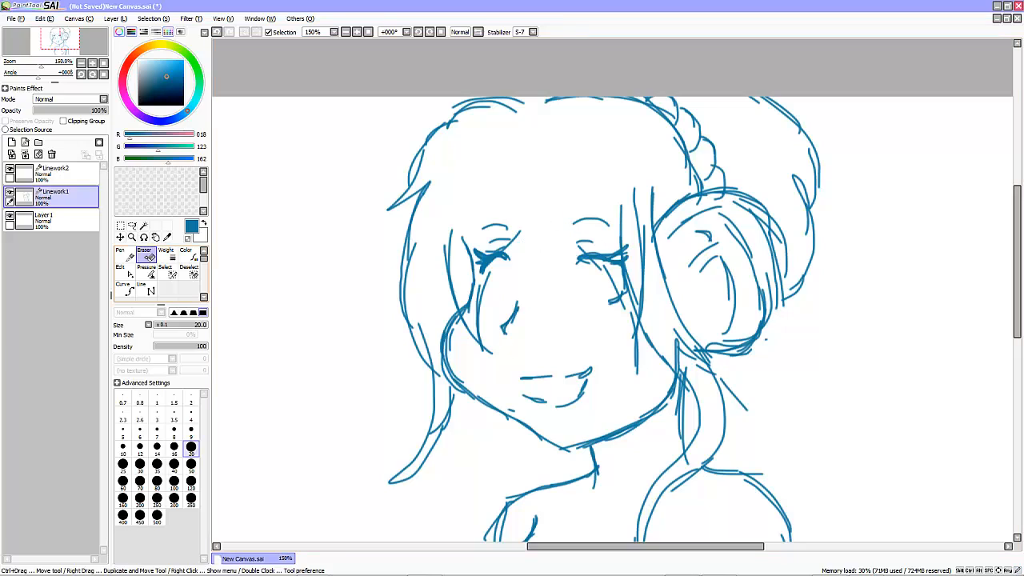
- Redraw the bangs with the Pen as a jagged hairline with long strands sweeping across the forehead toward the bun
{"action": "left_click", "coordinate": [125, 255]}
{"action": "mouse_move", "coordinate": [511, 210]}
{"action": "left_mouse_down"}
{"action": "mouse_move", "coordinate": [523, 186]}
{"action": "mouse_move", "coordinate": [674, 291]}
{"action": "mouse_move", "coordinate": [680, 307]}
{"action": "left_mouse_up"}
{"action": "left_click_drag", "start_coordinate": [513, 192], "coordinate": [590, 343]}
{"action": "mouse_move", "coordinate": [551, 194]}
{"action": "left_mouse_down"}
{"action": "mouse_move", "coordinate": [585, 293]}
{"action": "mouse_move", "coordinate": [664, 314]}
{"action": "left_mouse_up"}
{"action": "left_click_drag", "start_coordinate": [663, 276], "coordinate": [660, 377]}
{"action": "left_click_drag", "start_coordinate": [655, 249], "coordinate": [668, 346]}
- Erase the old vertical strands between the right eye and the hair bun
{"action": "left_click", "coordinate": [144, 255]}
{"action": "left_click_drag", "start_coordinate": [622, 210], "coordinate": [618, 240]}
{"action": "mouse_move", "coordinate": [643, 224]}
{"action": "left_mouse_down"}
{"action": "mouse_move", "coordinate": [652, 271]}
{"action": "mouse_move", "coordinate": [640, 327]}
{"action": "mouse_move", "coordinate": [662, 374]}
{"action": "left_mouse_up"}
- Redraw the side strands and face edge next to the bun with short overlapping pen strokes
{"action": "left_click", "coordinate": [126, 255]}
{"action": "left_click_drag", "start_coordinate": [661, 320], "coordinate": [667, 344]}
{"action": "left_click_drag", "start_coordinate": [697, 395], "coordinate": [663, 320]}
{"action": "left_click_drag", "start_coordinate": [647, 291], "coordinate": [667, 358]}
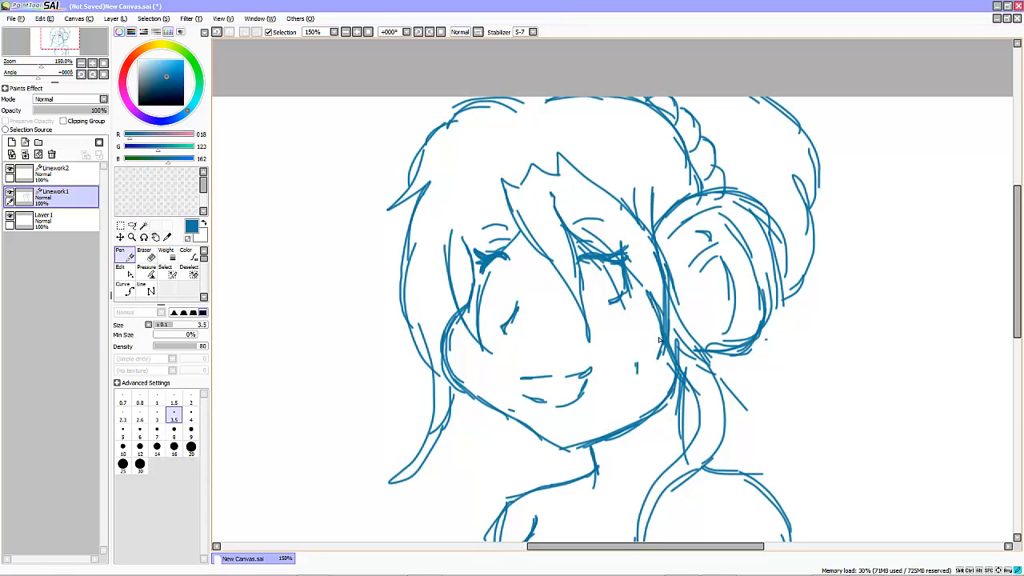
{"action": "left_click_drag", "start_coordinate": [653, 309], "coordinate": [664, 355]}
- Draw a slimmer left cheek and jaw contour inside the original face outline
{"action": "left_click_drag", "start_coordinate": [464, 331], "coordinate": [482, 397]}
{"action": "left_click_drag", "start_coordinate": [464, 336], "coordinate": [501, 415]}
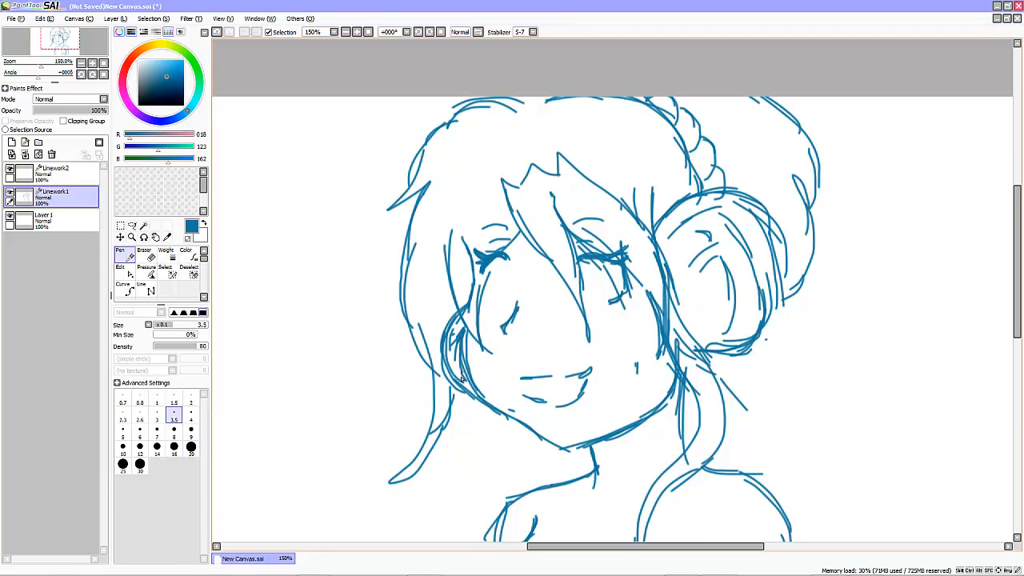
{"action": "left_click_drag", "start_coordinate": [464, 379], "coordinate": [550, 442]}
- Erase the old bulging left cheek line outside the slimmer contour
{"action": "left_click", "coordinate": [145, 255]}
{"action": "left_click_drag", "start_coordinate": [461, 310], "coordinate": [448, 384]}
{"action": "mouse_move", "coordinate": [448, 384]}
{"action": "left_mouse_down"}
{"action": "mouse_move", "coordinate": [464, 395]}
{"action": "mouse_move", "coordinate": [410, 459]}
{"action": "left_mouse_up"}
- Sketch a long wavy lock of hair from behind the left jaw, curving outward past the shoulder and down beside the arm
{"action": "left_click", "coordinate": [125, 255]}
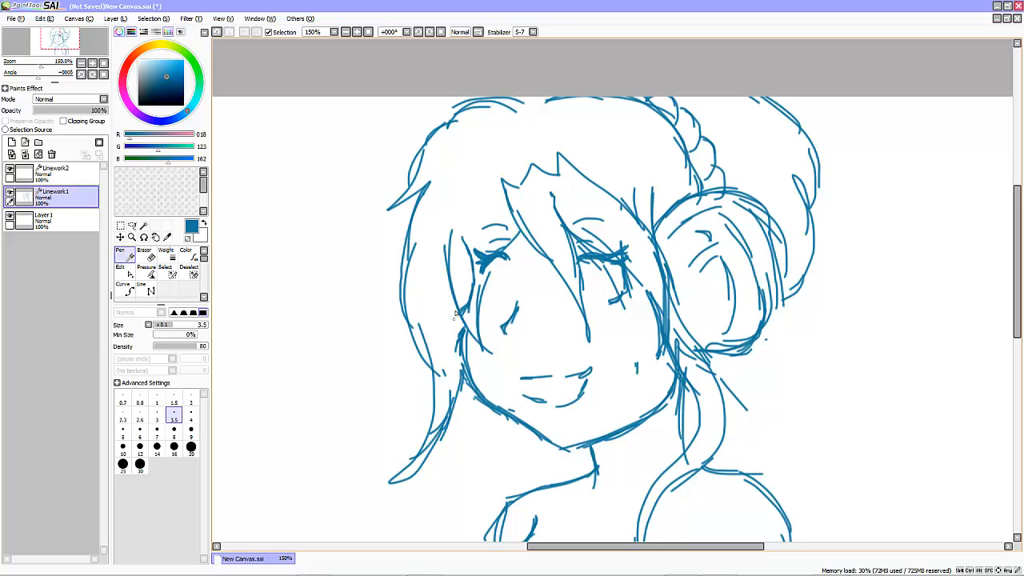
{"action": "mouse_move", "coordinate": [491, 411]}
{"action": "left_mouse_down"}
{"action": "mouse_move", "coordinate": [470, 514]}
{"action": "mouse_move", "coordinate": [402, 543]}
{"action": "left_mouse_up"}
{"action": "left_click_drag", "start_coordinate": [1017, 268], "coordinate": [1017, 309]}
{"action": "left_click_drag", "start_coordinate": [504, 288], "coordinate": [509, 328]}
{"action": "left_click_drag", "start_coordinate": [507, 298], "coordinate": [435, 392]}
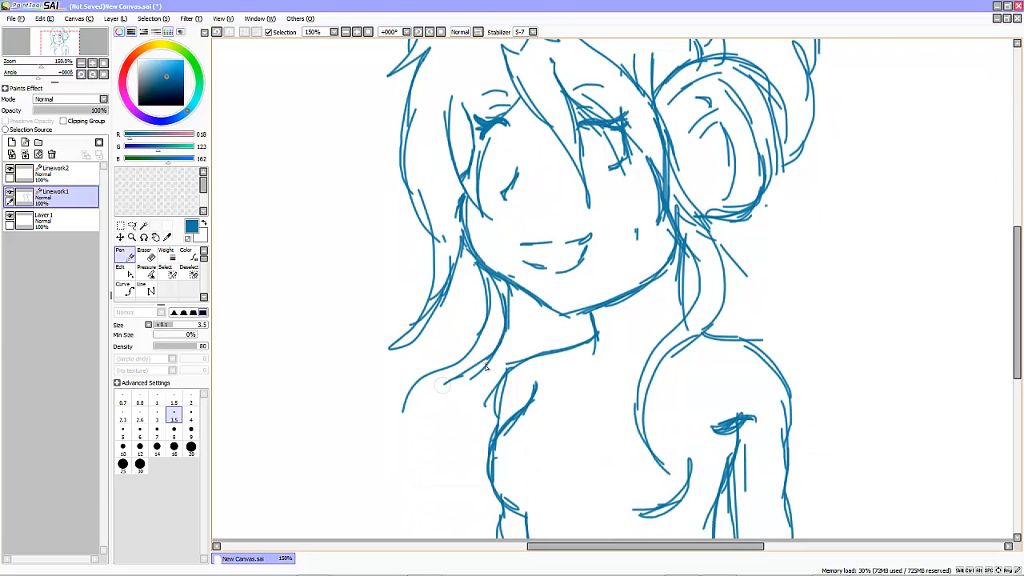
{"action": "left_click_drag", "start_coordinate": [490, 364], "coordinate": [407, 504]}
{"action": "left_click_drag", "start_coordinate": [424, 383], "coordinate": [444, 528]}
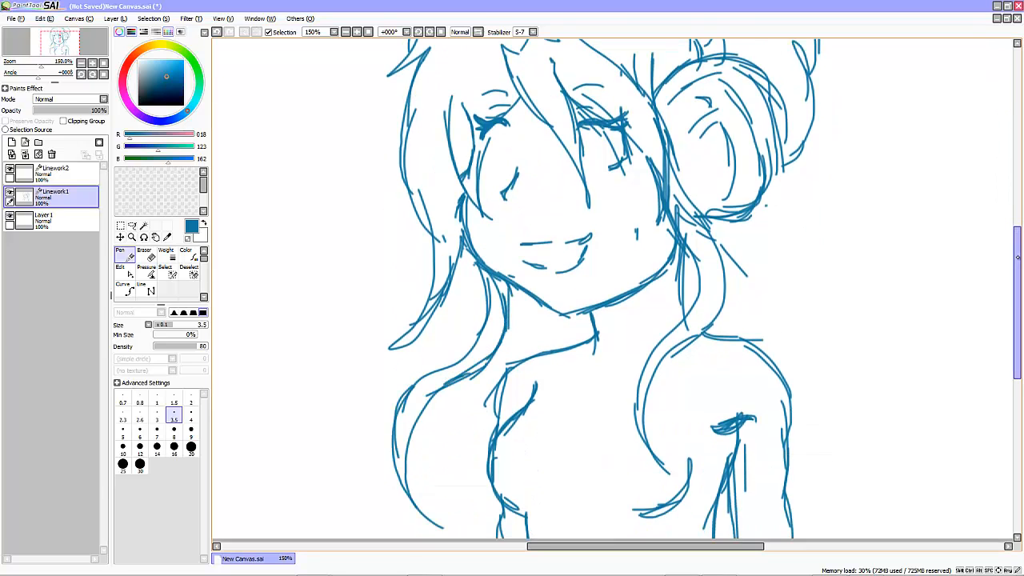
- Extend the hairline and add inner hair strands on the left side of the head
{"action": "scroll", "coordinate": [701, 320], "scroll_direction": "up", "scroll_amount": 3}
{"action": "left_click_drag", "start_coordinate": [464, 190], "coordinate": [441, 340]}
{"action": "left_click_drag", "start_coordinate": [455, 234], "coordinate": [445, 322]}
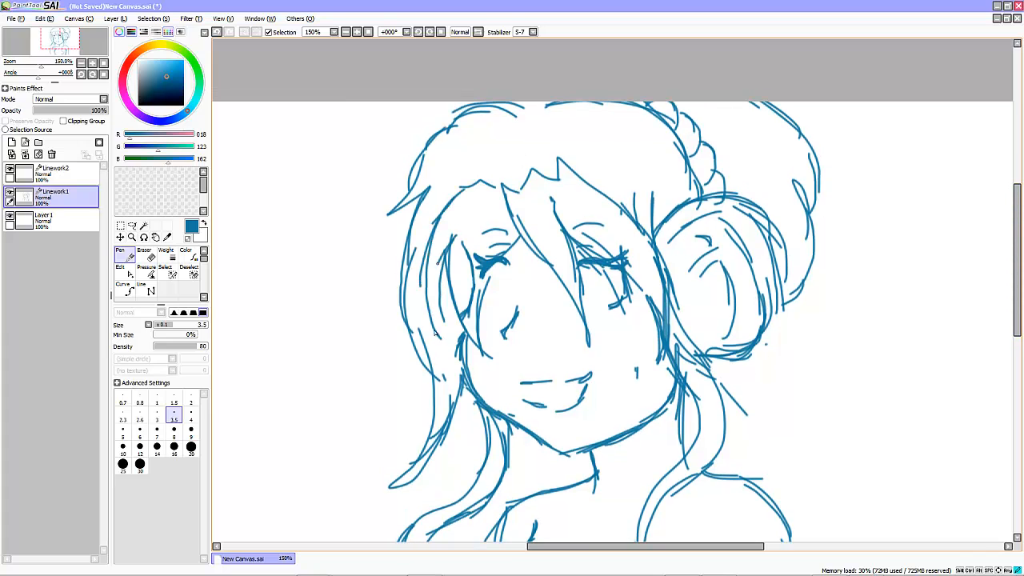
{"action": "left_click_drag", "start_coordinate": [438, 264], "coordinate": [436, 339]}
- Sketch a sleeve band around the right upper arm and a curved off-shoulder neckline across the chest
{"action": "left_click_drag", "start_coordinate": [1017, 236], "coordinate": [1017, 302]}
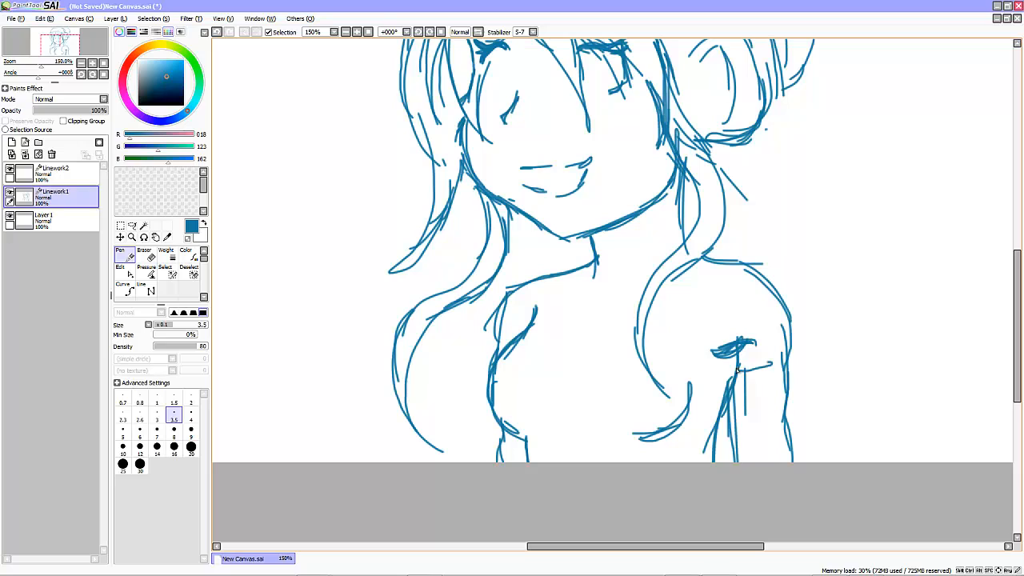
{"action": "mouse_move", "coordinate": [738, 370]}
{"action": "left_mouse_down"}
{"action": "mouse_move", "coordinate": [788, 350]}
{"action": "mouse_move", "coordinate": [740, 393]}
{"action": "mouse_move", "coordinate": [799, 475]}
{"action": "left_mouse_up"}
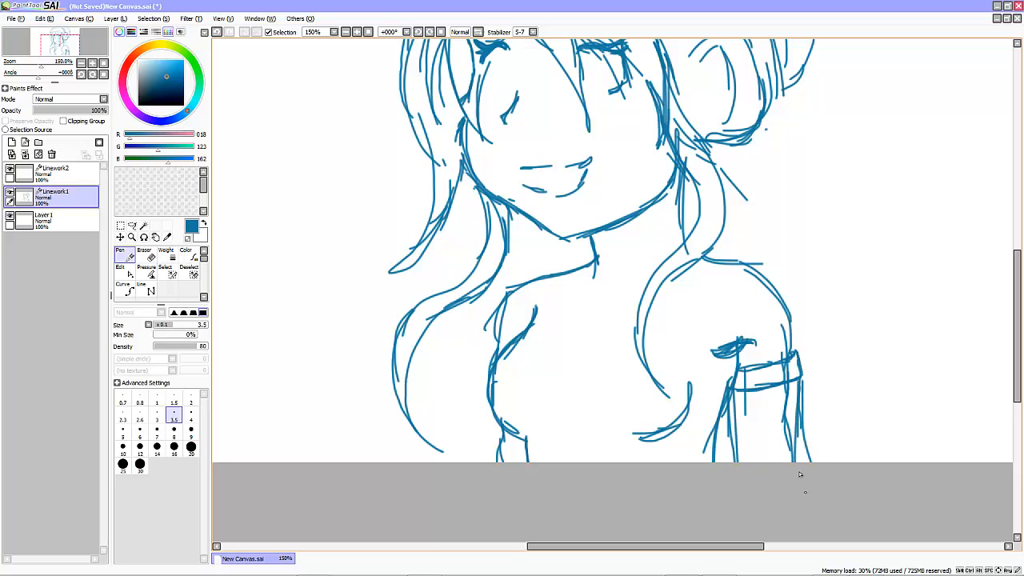
{"action": "mouse_move", "coordinate": [538, 277]}
{"action": "left_mouse_down"}
{"action": "mouse_move", "coordinate": [563, 344]}
{"action": "mouse_move", "coordinate": [655, 400]}
{"action": "mouse_move", "coordinate": [735, 397]}
{"action": "left_mouse_up"}
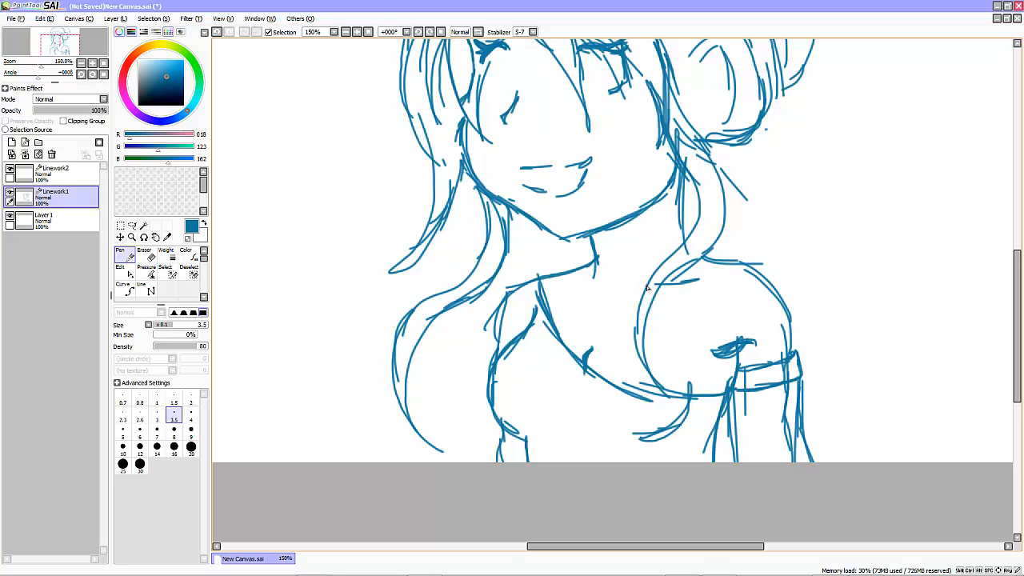
- Add both collarbone lines and double the neckline along the chest
{"action": "left_click_drag", "start_coordinate": [651, 285], "coordinate": [627, 304]}
{"action": "left_click_drag", "start_coordinate": [569, 277], "coordinate": [599, 289]}
{"action": "mouse_move", "coordinate": [589, 365]}
{"action": "left_mouse_down"}
{"action": "mouse_move", "coordinate": [673, 390]}
{"action": "mouse_move", "coordinate": [735, 392]}
{"action": "left_mouse_up"}
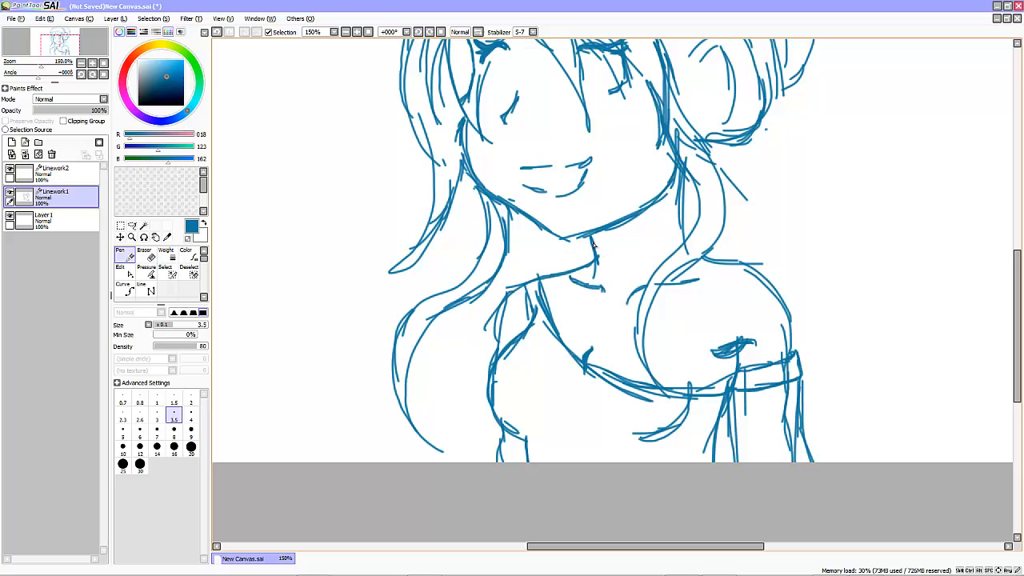
- Sketch a choker band around the neck just below the chin
{"action": "left_click_drag", "start_coordinate": [592, 240], "coordinate": [678, 219]}
{"action": "left_click_drag", "start_coordinate": [592, 270], "coordinate": [668, 258]}
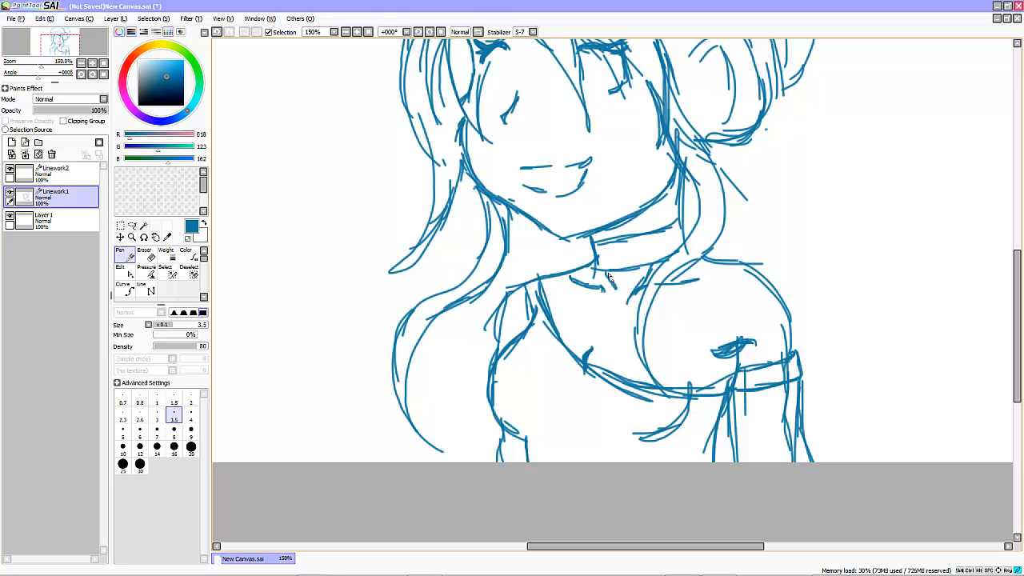
- Sketch straps running from the choker to a small ring and spreading down to the neckline on both sides
{"action": "left_click_drag", "start_coordinate": [608, 275], "coordinate": [632, 302]}
{"action": "mouse_move", "coordinate": [646, 270]}
{"action": "left_mouse_down"}
{"action": "mouse_move", "coordinate": [622, 328]}
{"action": "mouse_move", "coordinate": [615, 392]}
{"action": "left_mouse_up"}
{"action": "left_click_drag", "start_coordinate": [627, 302], "coordinate": [560, 354]}
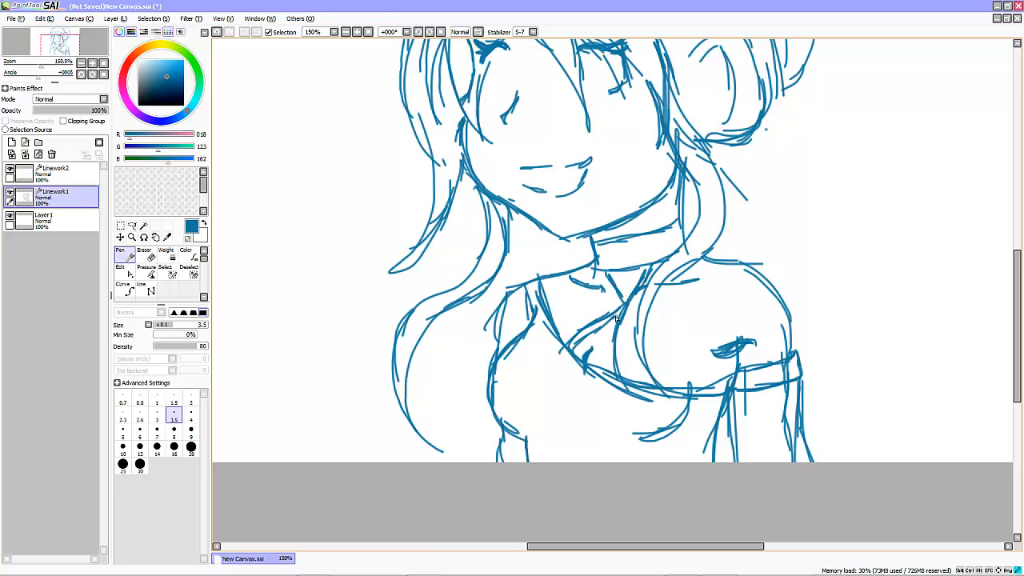
{"action": "left_click_drag", "start_coordinate": [616, 319], "coordinate": [611, 396]}
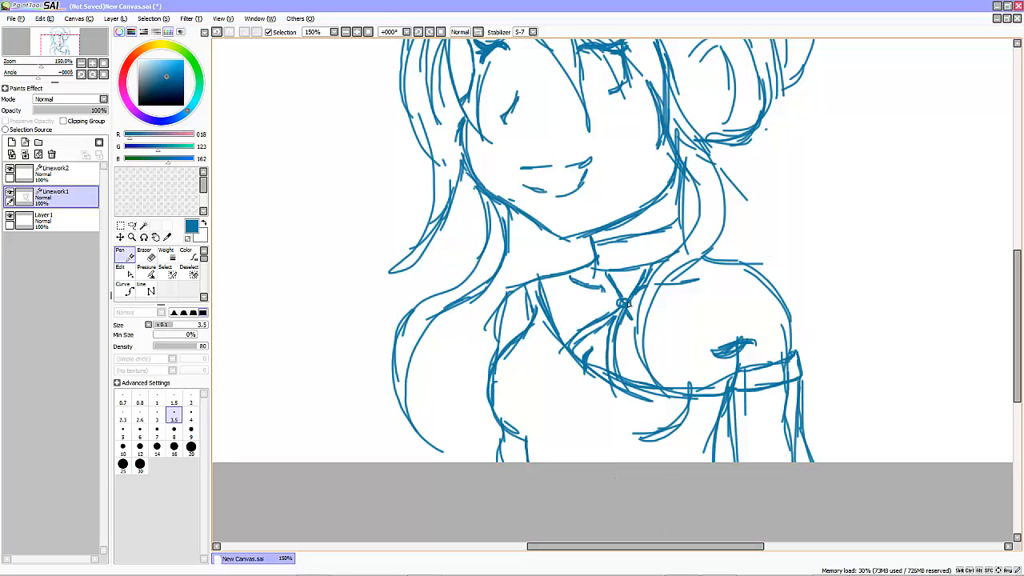
{"action": "mouse_move", "coordinate": [627, 306]}
{"action": "left_mouse_down"}
{"action": "mouse_move", "coordinate": [673, 356]}
{"action": "mouse_move", "coordinate": [684, 392]}
{"action": "left_mouse_up"}
{"action": "left_click_drag", "start_coordinate": [624, 318], "coordinate": [675, 388]}
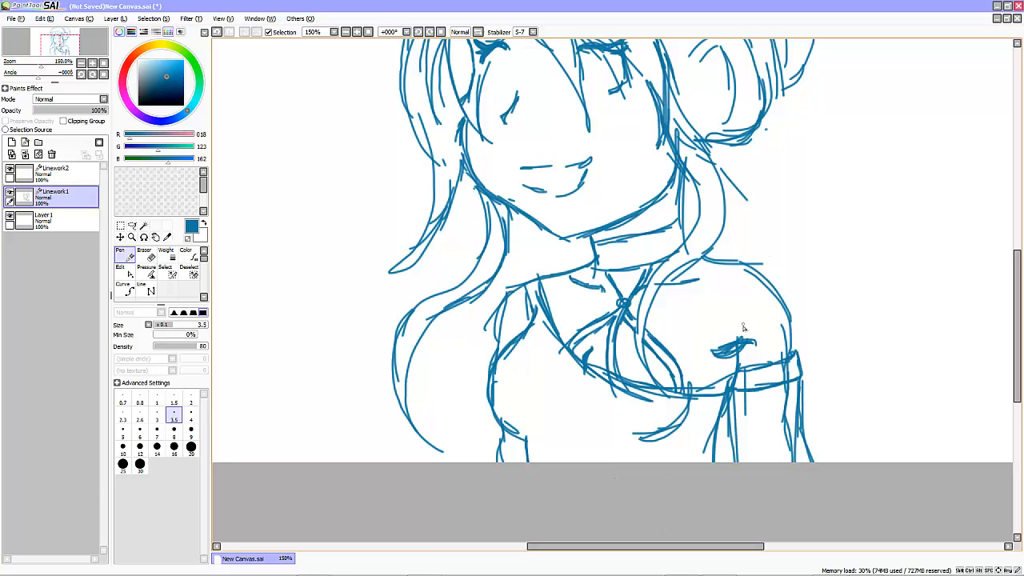
- Erase the smiling mouth and redraw it as closed lips with a short curve beneath the lower lip
{"action": "left_click", "coordinate": [145, 255]}
{"action": "mouse_move", "coordinate": [524, 168]}
{"action": "left_mouse_down"}
{"action": "mouse_move", "coordinate": [565, 174]}
{"action": "mouse_move", "coordinate": [589, 162]}
{"action": "mouse_move", "coordinate": [540, 172]}
{"action": "left_mouse_up"}
{"action": "left_click", "coordinate": [125, 255]}
{"action": "mouse_move", "coordinate": [558, 172]}
{"action": "left_mouse_down"}
{"action": "mouse_move", "coordinate": [580, 168]}
{"action": "mouse_move", "coordinate": [571, 188]}
{"action": "left_mouse_up"}
{"action": "left_click_drag", "start_coordinate": [1018, 326], "coordinate": [1017, 299]}
{"action": "left_click_drag", "start_coordinate": [519, 260], "coordinate": [564, 255]}
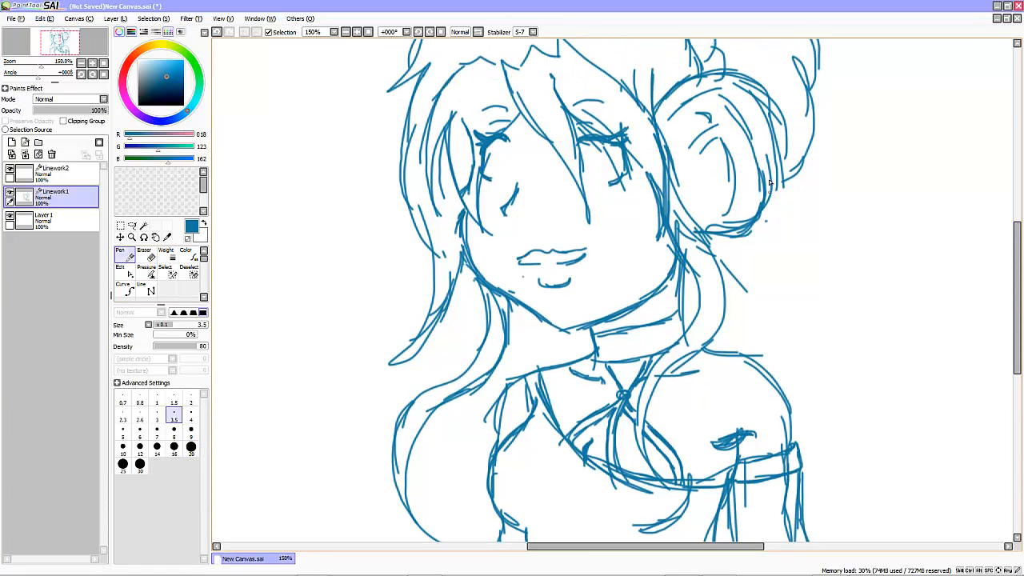
- Sketch a small rounded bulge along the outer hair edge, beside the closed eye on the face's left side
{"action": "mouse_move", "coordinate": [402, 128]}
{"action": "left_mouse_down"}
{"action": "mouse_move", "coordinate": [394, 140]}
{"action": "mouse_move", "coordinate": [406, 188]}
{"action": "left_mouse_up"}
{"action": "left_click_drag", "start_coordinate": [1017, 258], "coordinate": [1006, 208]}
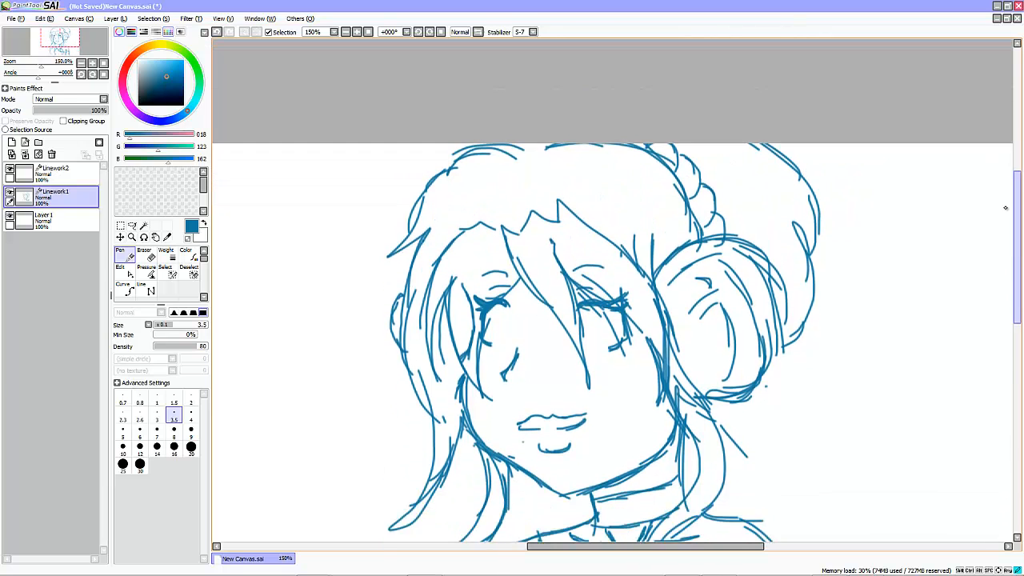
{"action": "scroll", "coordinate": [1006, 208], "scroll_direction": "down", "scroll_amount": 4}
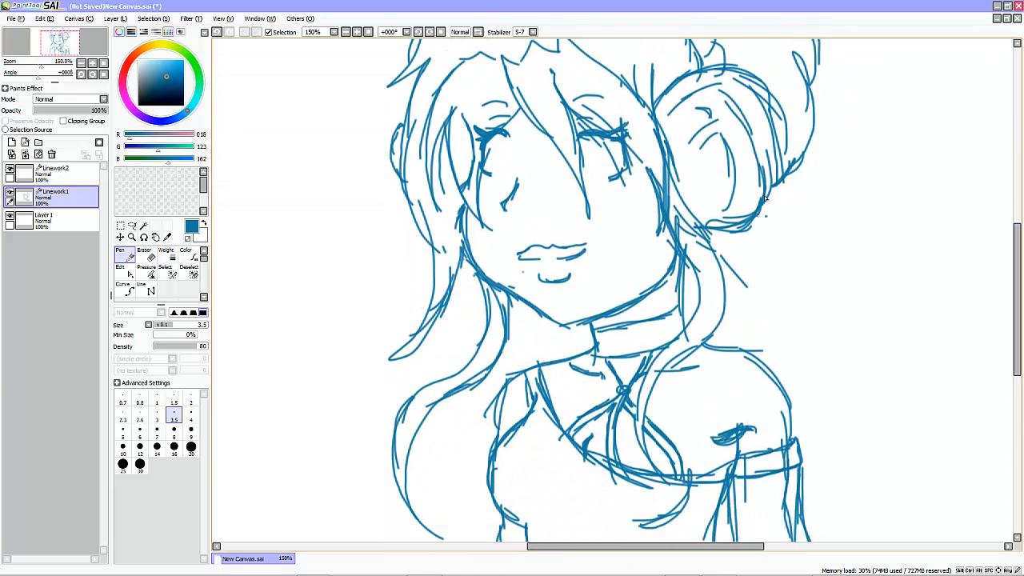
- Sketch a long ponytail sweeping from beneath the bun out past the shoulder and curling back to the canvas's lower edge
{"action": "mouse_move", "coordinate": [750, 232]}
{"action": "left_mouse_down"}
{"action": "mouse_move", "coordinate": [772, 300]}
{"action": "mouse_move", "coordinate": [920, 484]}
{"action": "left_mouse_up"}
{"action": "scroll", "coordinate": [960, 320], "scroll_direction": "down", "scroll_amount": 3}
{"action": "mouse_move", "coordinate": [716, 152]}
{"action": "left_mouse_down"}
{"action": "mouse_move", "coordinate": [884, 302]}
{"action": "mouse_move", "coordinate": [835, 445]}
{"action": "left_mouse_up"}
{"action": "left_click_drag", "start_coordinate": [934, 364], "coordinate": [863, 442]}
{"action": "left_click_drag", "start_coordinate": [757, 116], "coordinate": [830, 194]}
{"action": "mouse_move", "coordinate": [758, 120]}
{"action": "left_mouse_down"}
{"action": "mouse_move", "coordinate": [894, 222]}
{"action": "mouse_move", "coordinate": [986, 259]}
{"action": "left_mouse_up"}
{"action": "left_click_drag", "start_coordinate": [915, 226], "coordinate": [991, 335]}
{"action": "mouse_move", "coordinate": [995, 331]}
{"action": "left_mouse_down"}
{"action": "mouse_move", "coordinate": [921, 366]}
{"action": "mouse_move", "coordinate": [828, 443]}
{"action": "left_mouse_up"}
{"action": "mouse_move", "coordinate": [748, 121]}
{"action": "left_mouse_down"}
{"action": "mouse_move", "coordinate": [792, 200]}
{"action": "mouse_move", "coordinate": [952, 265]}
{"action": "mouse_move", "coordinate": [1009, 329]}
{"action": "mouse_move", "coordinate": [840, 444]}
{"action": "left_mouse_up"}
{"action": "left_click_drag", "start_coordinate": [568, 546], "coordinate": [608, 546]}
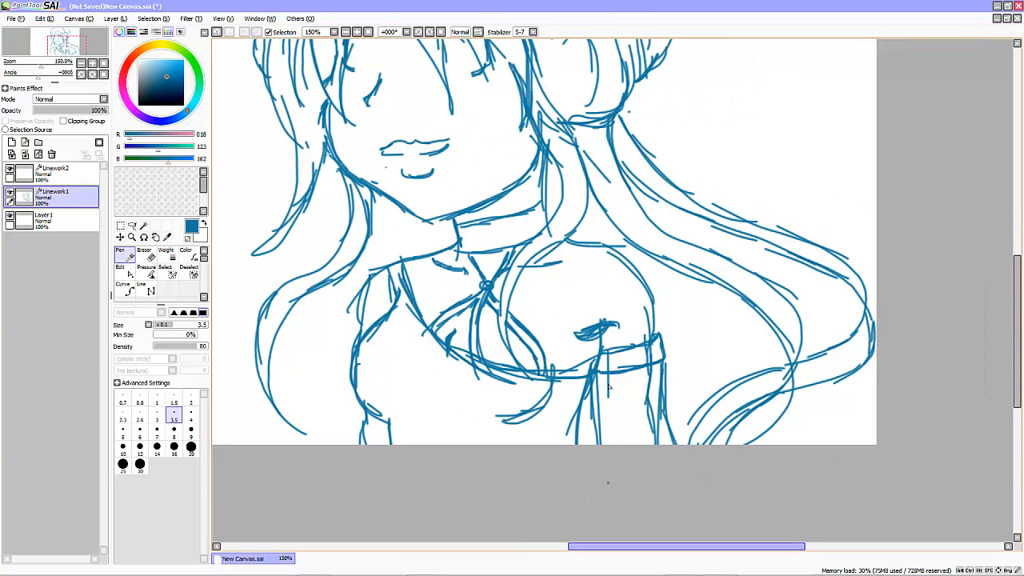
- Add an overlapping upper lock, a short crossing strand and inner looping strands to the ponytail
{"action": "mouse_move", "coordinate": [632, 110]}
{"action": "left_mouse_down"}
{"action": "mouse_move", "coordinate": [756, 226]}
{"action": "mouse_move", "coordinate": [735, 282]}
{"action": "left_mouse_up"}
{"action": "mouse_move", "coordinate": [727, 292]}
{"action": "left_mouse_down"}
{"action": "mouse_move", "coordinate": [696, 335]}
{"action": "mouse_move", "coordinate": [701, 420]}
{"action": "left_mouse_up"}
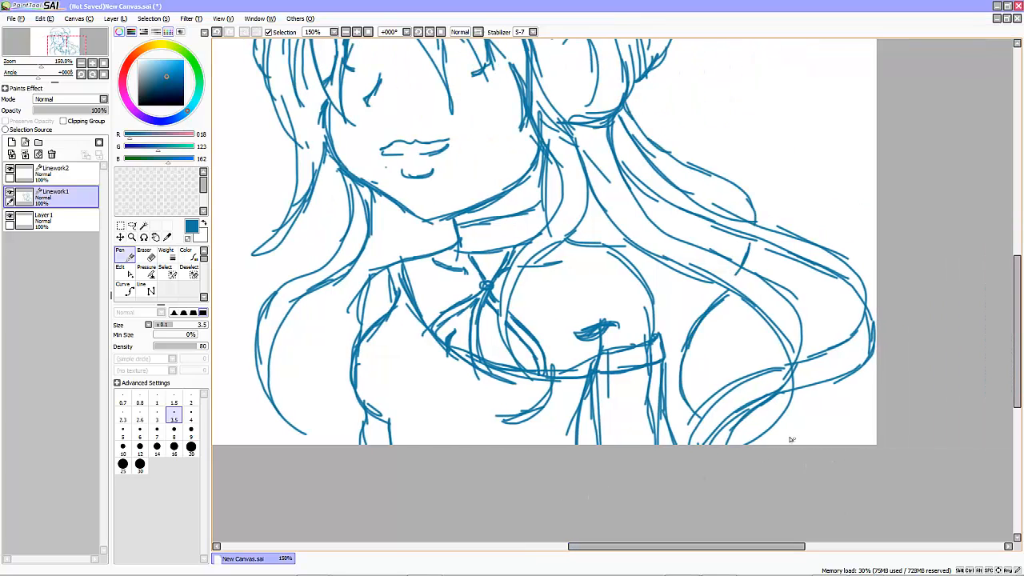
{"action": "key", "text": "ctrl+z"}
{"action": "left_click_drag", "start_coordinate": [749, 443], "coordinate": [763, 452]}
{"action": "left_click_drag", "start_coordinate": [680, 186], "coordinate": [741, 210]}
{"action": "mouse_move", "coordinate": [724, 227]}
{"action": "left_mouse_down"}
{"action": "mouse_move", "coordinate": [731, 245]}
{"action": "mouse_move", "coordinate": [670, 443]}
{"action": "left_mouse_up"}
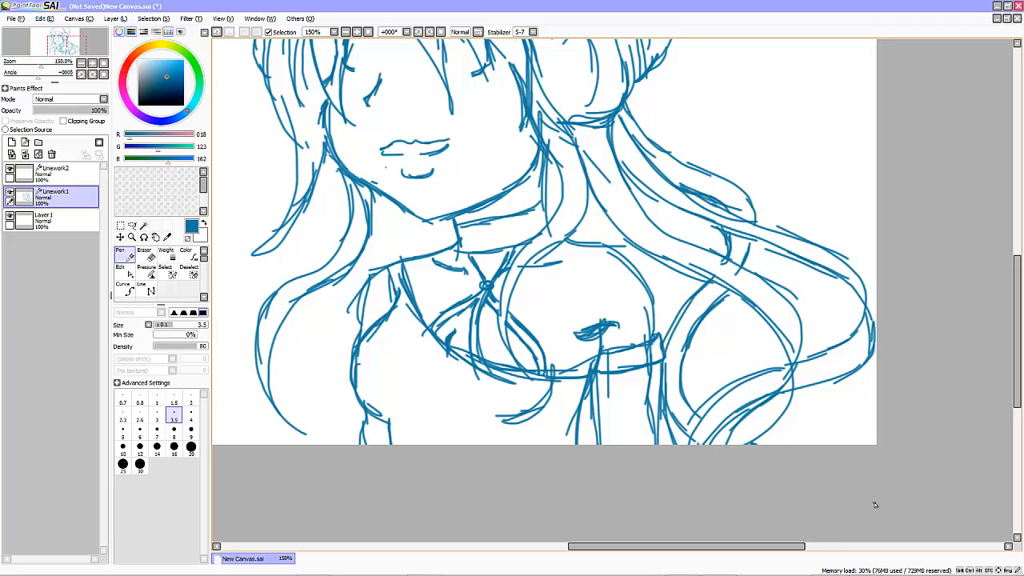
- Erase the shoulder and strap lines beside the left end of the neckline and redraw them with rounded curves
{"action": "scroll", "coordinate": [472, 420], "scroll_direction": "down", "scroll_amount": 2}
{"action": "left_click_drag", "start_coordinate": [579, 546], "coordinate": [472, 547]}
{"action": "scroll", "coordinate": [704, 261], "scroll_direction": "up", "scroll_amount": 2}
{"action": "scroll", "coordinate": [708, 191], "scroll_direction": "down", "scroll_amount": 1}
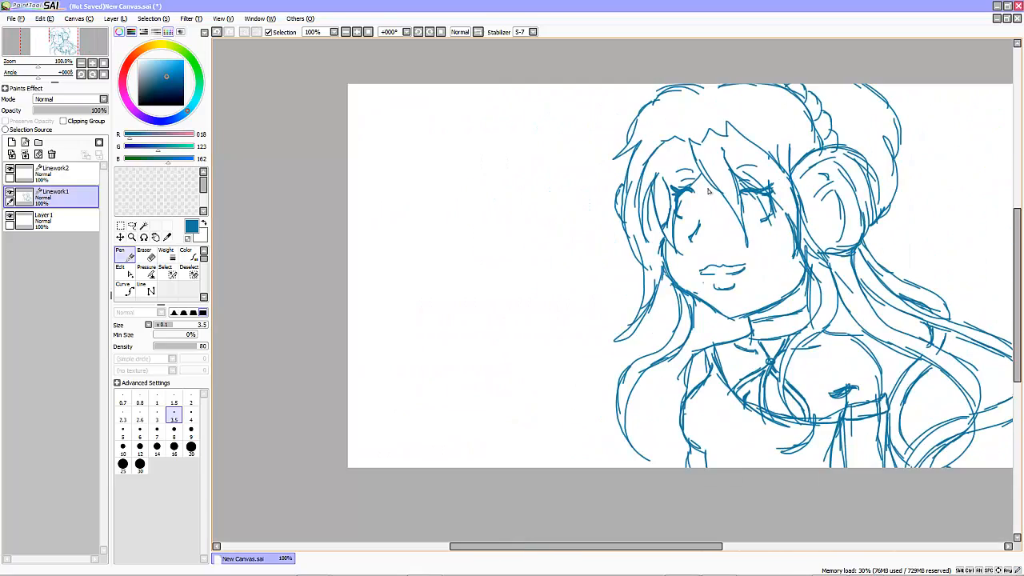
{"action": "scroll", "coordinate": [884, 368], "scroll_direction": "up", "scroll_amount": 1}
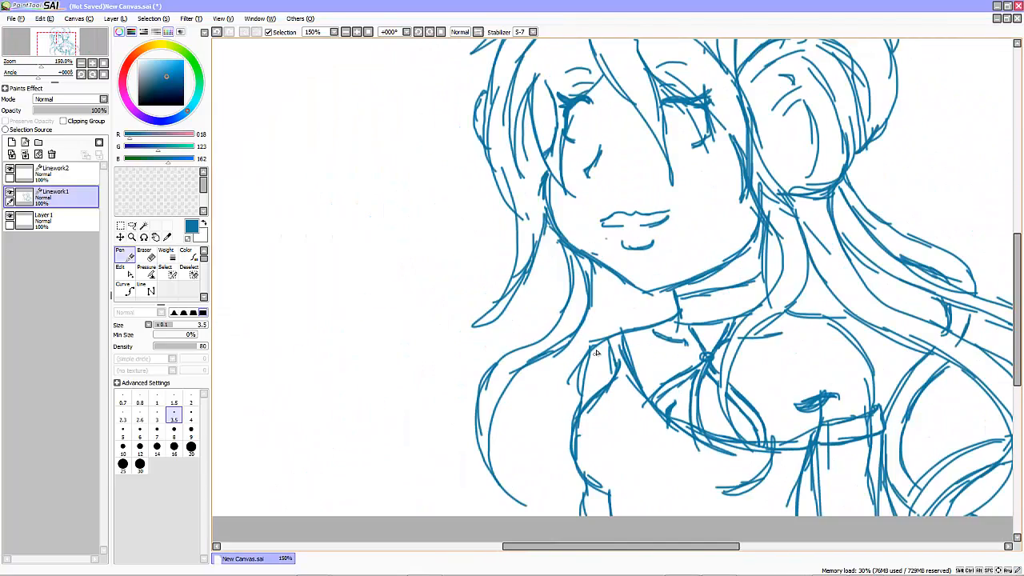
{"action": "left_click_drag", "start_coordinate": [596, 352], "coordinate": [561, 416]}
{"action": "key", "text": "e"}
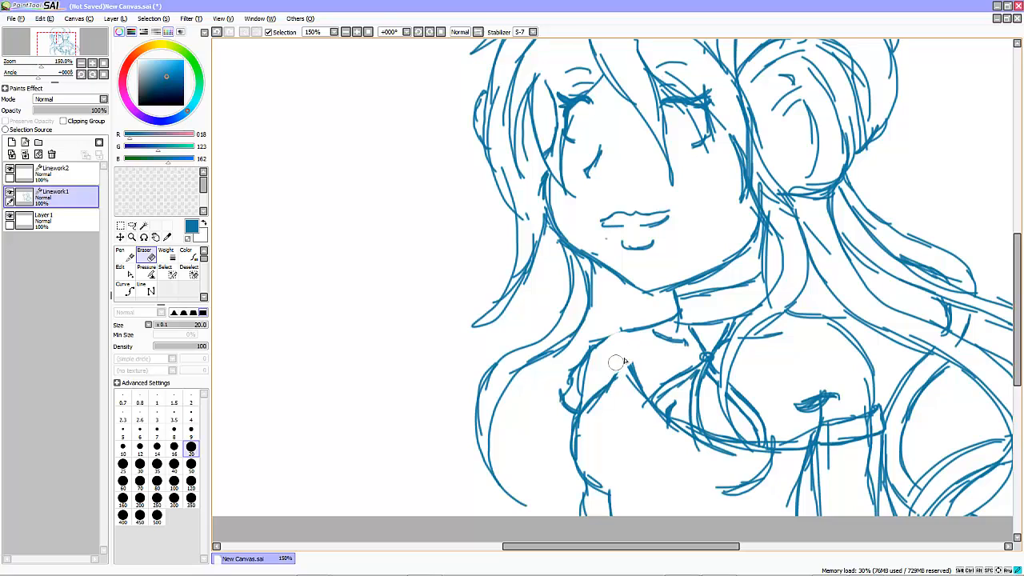
{"action": "key", "text": "n"}
{"action": "mouse_move", "coordinate": [598, 347]}
{"action": "left_mouse_down"}
{"action": "mouse_move", "coordinate": [651, 349]}
{"action": "mouse_move", "coordinate": [640, 389]}
{"action": "left_mouse_up"}
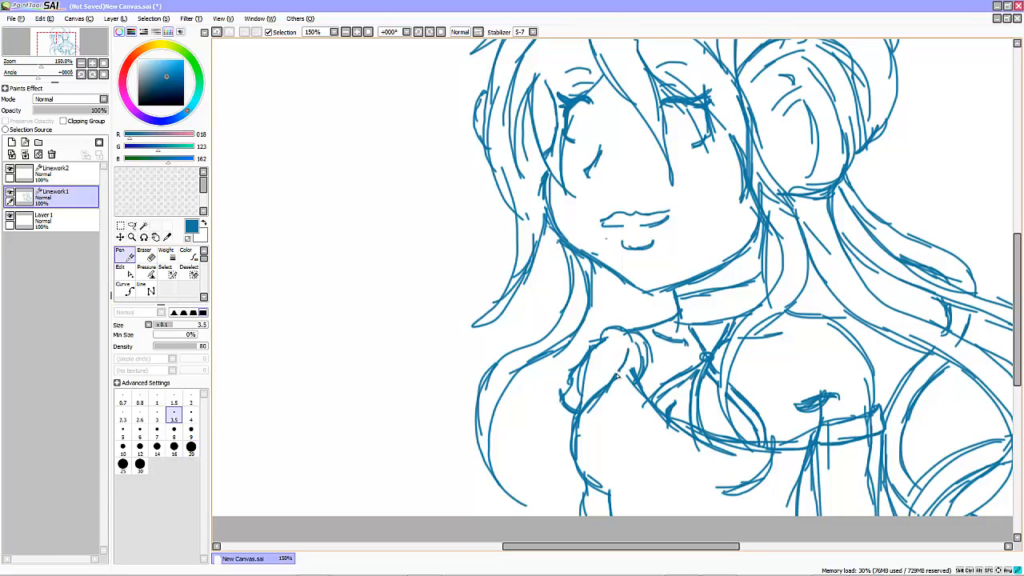
{"action": "mouse_move", "coordinate": [629, 352]}
{"action": "left_mouse_down"}
{"action": "mouse_move", "coordinate": [605, 384]}
{"action": "mouse_move", "coordinate": [616, 378]}
{"action": "left_mouse_up"}
- Replace the rounded inner shoulder curve with a line running down to the neckline and add folds along the outer arm
{"action": "left_click", "coordinate": [144, 255]}
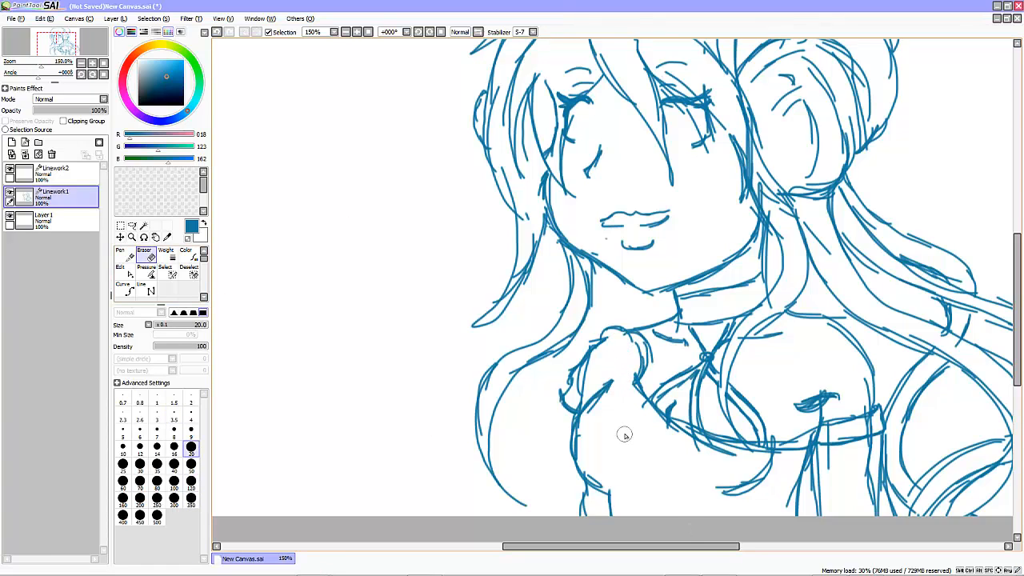
{"action": "left_click_drag", "start_coordinate": [645, 337], "coordinate": [627, 386]}
{"action": "key", "text": "n"}
{"action": "mouse_move", "coordinate": [632, 334]}
{"action": "left_mouse_down"}
{"action": "mouse_move", "coordinate": [643, 400]}
{"action": "mouse_move", "coordinate": [573, 362]}
{"action": "mouse_move", "coordinate": [549, 415]}
{"action": "left_mouse_up"}
{"action": "left_click_drag", "start_coordinate": [567, 405], "coordinate": [547, 449]}
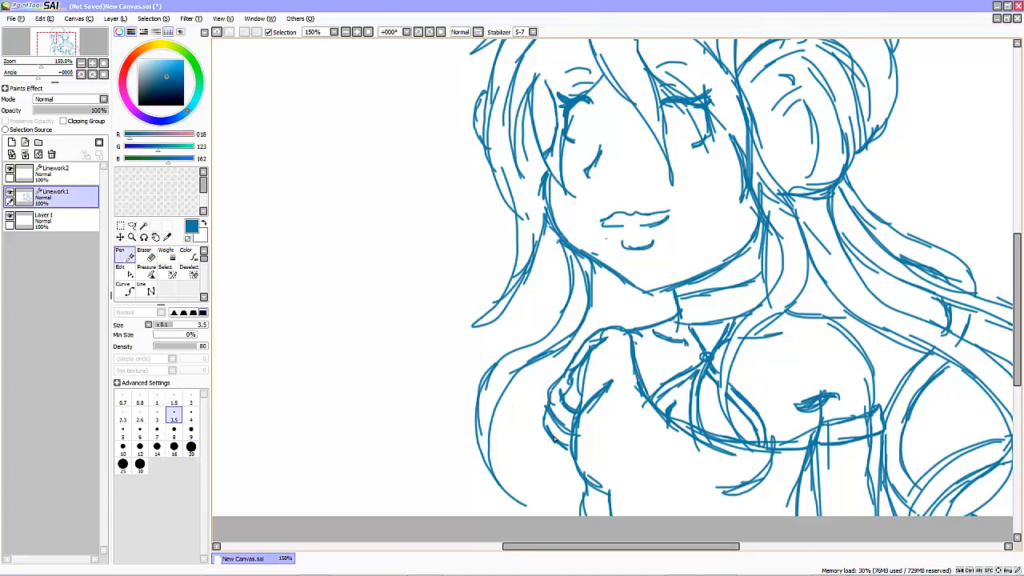
- Add pointed hair tufts sticking out at the upper left of the head and from the hair above the bun
{"action": "left_click_drag", "start_coordinate": [554, 546], "coordinate": [587, 484]}
{"action": "left_click_drag", "start_coordinate": [1016, 320], "coordinate": [1016, 281]}
{"action": "mouse_move", "coordinate": [518, 65]}
{"action": "left_mouse_down"}
{"action": "mouse_move", "coordinate": [483, 84]}
{"action": "mouse_move", "coordinate": [437, 64]}
{"action": "left_mouse_up"}
{"action": "mouse_move", "coordinate": [445, 65]}
{"action": "left_mouse_down"}
{"action": "mouse_move", "coordinate": [404, 96]}
{"action": "mouse_move", "coordinate": [354, 104]}
{"action": "left_mouse_up"}
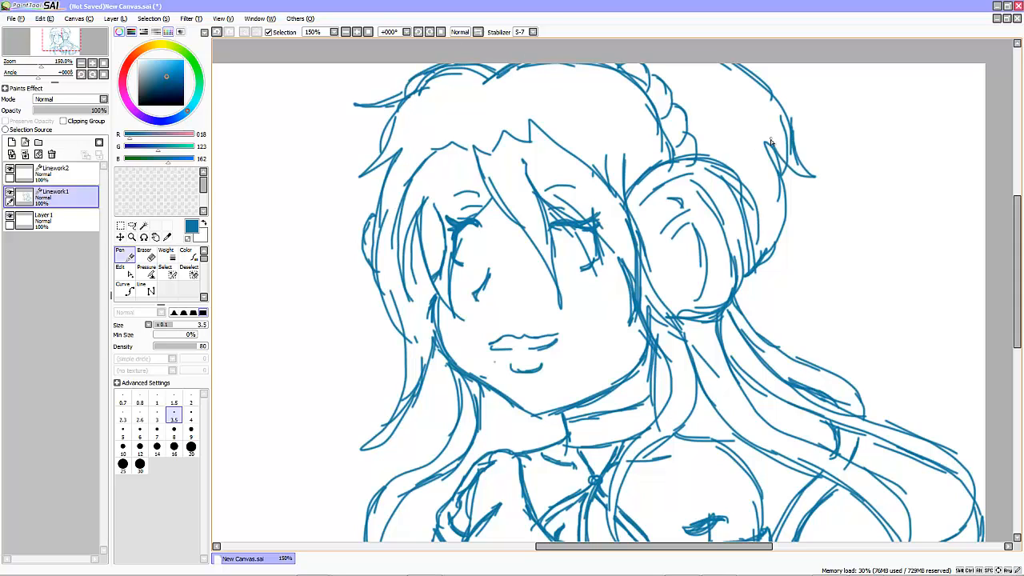
{"action": "mouse_move", "coordinate": [770, 141]}
{"action": "left_mouse_down"}
{"action": "mouse_move", "coordinate": [803, 227]}
{"action": "mouse_move", "coordinate": [782, 217]}
{"action": "left_mouse_up"}
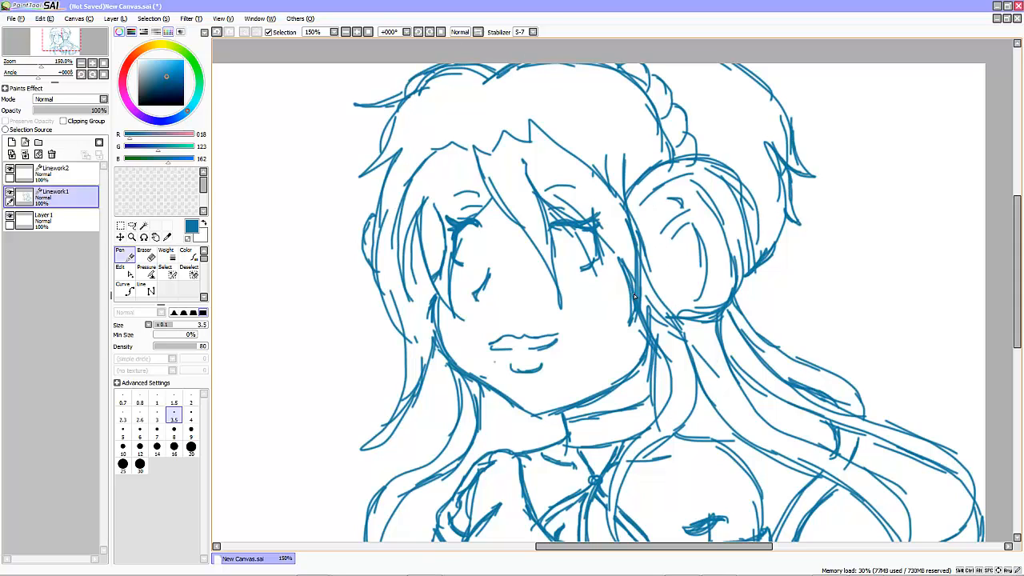
- Doodle a small round-headed smiling figure with two legs in the empty canvas area, erasing the curl above its head
{"action": "left_click_drag", "start_coordinate": [570, 546], "coordinate": [480, 534]}
{"action": "mouse_move", "coordinate": [370, 120]}
{"action": "left_mouse_down"}
{"action": "mouse_move", "coordinate": [375, 184]}
{"action": "mouse_move", "coordinate": [419, 160]}
{"action": "mouse_move", "coordinate": [418, 172]}
{"action": "mouse_move", "coordinate": [357, 209]}
{"action": "mouse_move", "coordinate": [409, 234]}
{"action": "mouse_move", "coordinate": [376, 251]}
{"action": "mouse_move", "coordinate": [392, 254]}
{"action": "mouse_move", "coordinate": [370, 96]}
{"action": "left_mouse_up"}
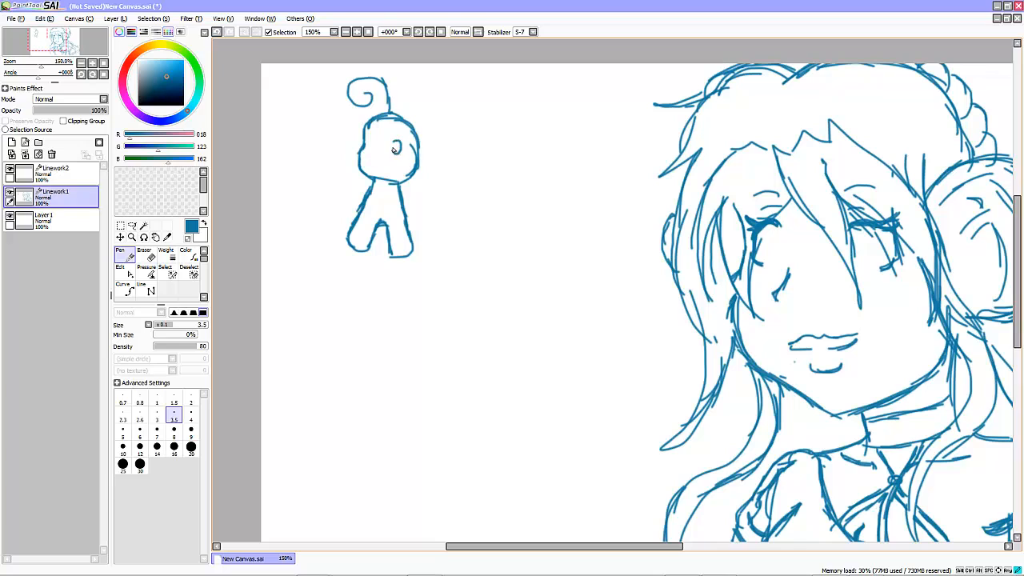
{"action": "left_click_drag", "start_coordinate": [377, 163], "coordinate": [399, 159]}
{"action": "key", "text": "e"}
{"action": "left_click_drag", "start_coordinate": [352, 88], "coordinate": [398, 103]}
{"action": "key", "text": "n"}
{"action": "key", "text": "e"}
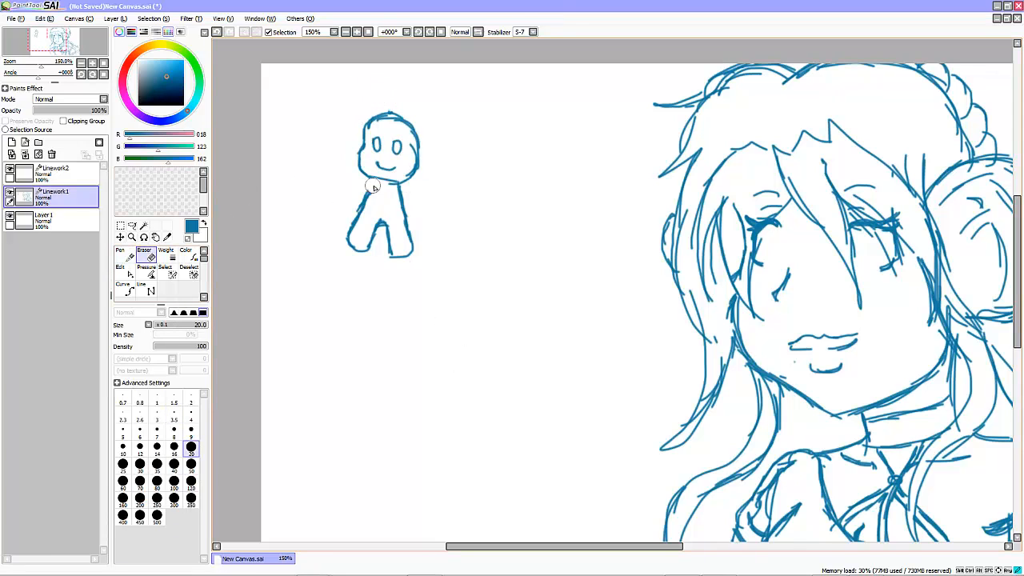
- Add arms, a V-neck top and leg bands to the small doodled figure
{"action": "key", "text": "n"}
{"action": "mouse_move", "coordinate": [403, 184]}
{"action": "left_mouse_down"}
{"action": "mouse_move", "coordinate": [425, 224]}
{"action": "mouse_move", "coordinate": [412, 230]}
{"action": "left_mouse_up"}
{"action": "mouse_move", "coordinate": [362, 173]}
{"action": "left_mouse_down"}
{"action": "mouse_move", "coordinate": [346, 200]}
{"action": "mouse_move", "coordinate": [356, 209]}
{"action": "mouse_move", "coordinate": [398, 200]}
{"action": "mouse_move", "coordinate": [410, 212]}
{"action": "left_mouse_up"}
{"action": "left_click_drag", "start_coordinate": [389, 226], "coordinate": [391, 254]}
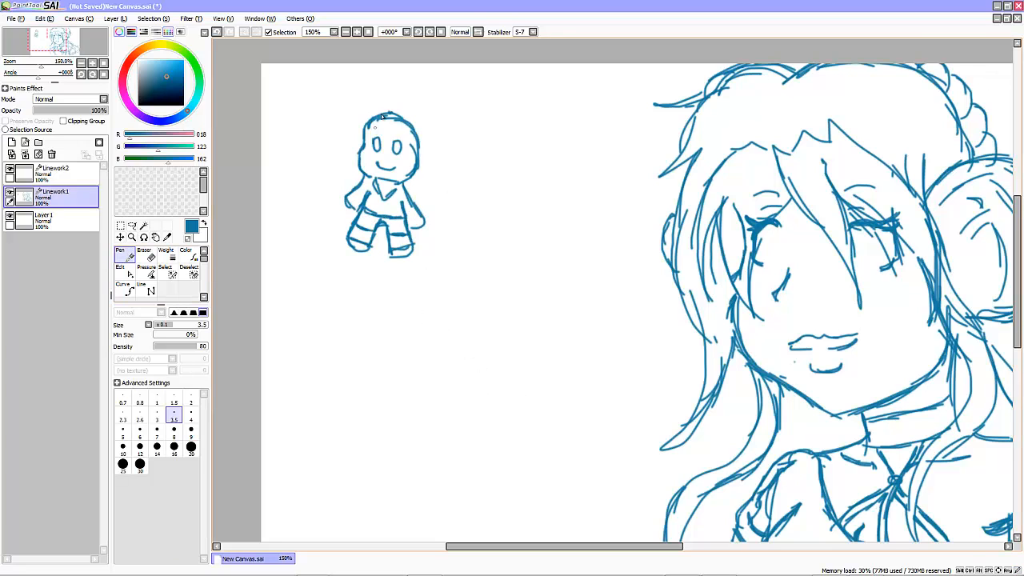
- Give the small doodled figure long hair with parted bangs and a pair of glasses
{"action": "left_click_drag", "start_coordinate": [391, 120], "coordinate": [423, 197]}
{"action": "left_click_drag", "start_coordinate": [431, 142], "coordinate": [420, 197]}
{"action": "left_click_drag", "start_coordinate": [389, 122], "coordinate": [354, 166]}
{"action": "mouse_move", "coordinate": [395, 98]}
{"action": "left_mouse_down"}
{"action": "mouse_move", "coordinate": [354, 151]}
{"action": "mouse_move", "coordinate": [428, 136]}
{"action": "mouse_move", "coordinate": [383, 154]}
{"action": "left_mouse_up"}
{"action": "key", "text": "ctrl+z"}
{"action": "left_click_drag", "start_coordinate": [384, 152], "coordinate": [372, 152]}
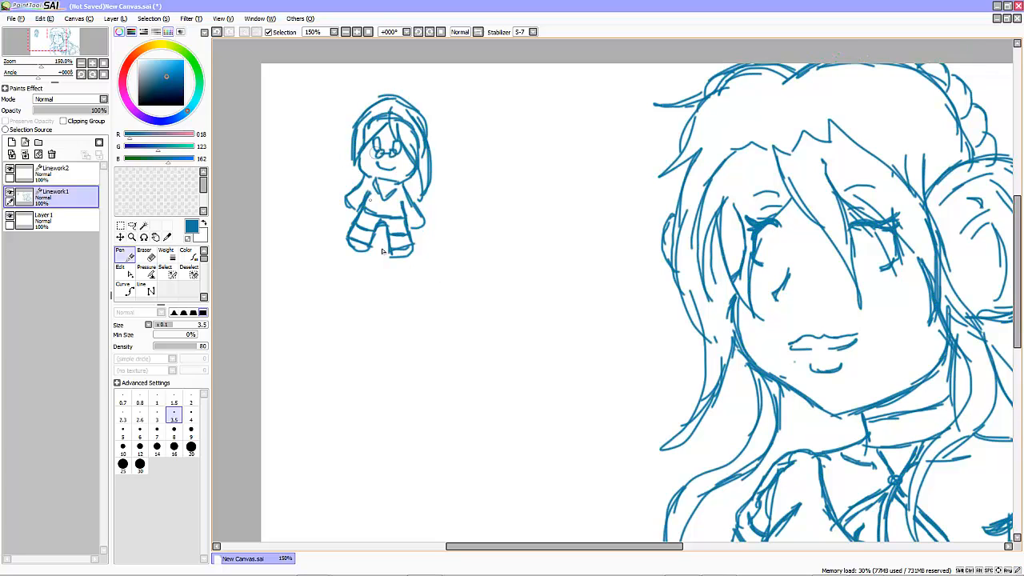
- Erase the entire small doodled figure, enlarging the eraser to size 100
{"action": "key", "text": "e"}
{"action": "left_click_drag", "start_coordinate": [392, 106], "coordinate": [357, 189]}
{"action": "key", "text": "bracketright"}
{"action": "key", "text": "bracketright"}
{"action": "key", "text": "bracketright"}
{"action": "key", "text": "bracketright"}
{"action": "key", "text": "bracketright"}
{"action": "key", "text": "bracketright"}
{"action": "key", "text": "bracketright"}
{"action": "key", "text": "bracketright"}
{"action": "key", "text": "bracketright"}
{"action": "left_click_drag", "start_coordinate": [367, 136], "coordinate": [412, 176]}
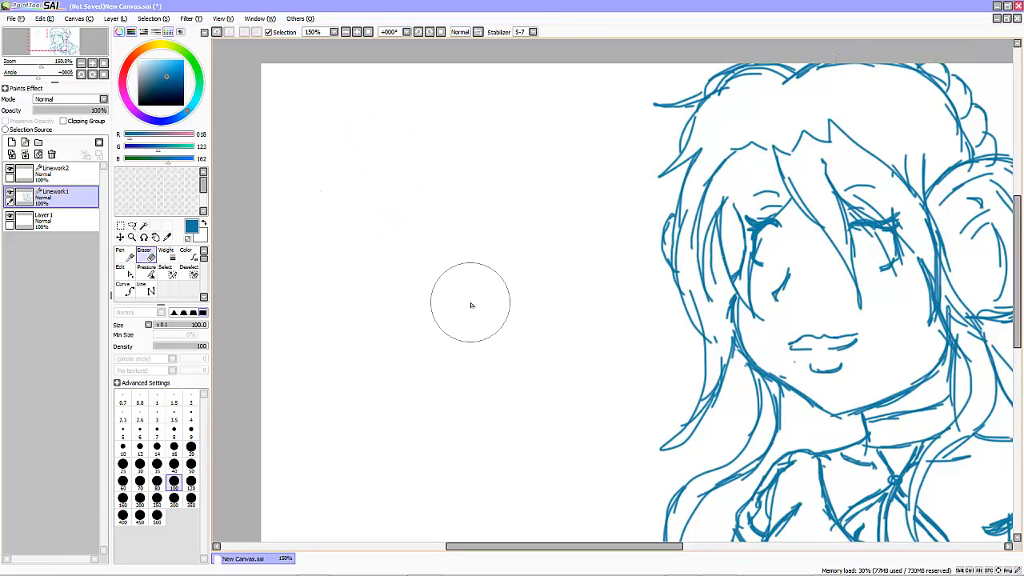
- Set the eraser size to 16, then pen in a filled triangular shadow on the girl's nose
{"action": "scroll", "coordinate": [496, 280], "scroll_direction": "down", "scroll_amount": 2}
{"action": "left_click_drag", "start_coordinate": [633, 546], "coordinate": [672, 546]}
{"action": "scroll", "coordinate": [468, 290], "scroll_direction": "up", "scroll_amount": 3}
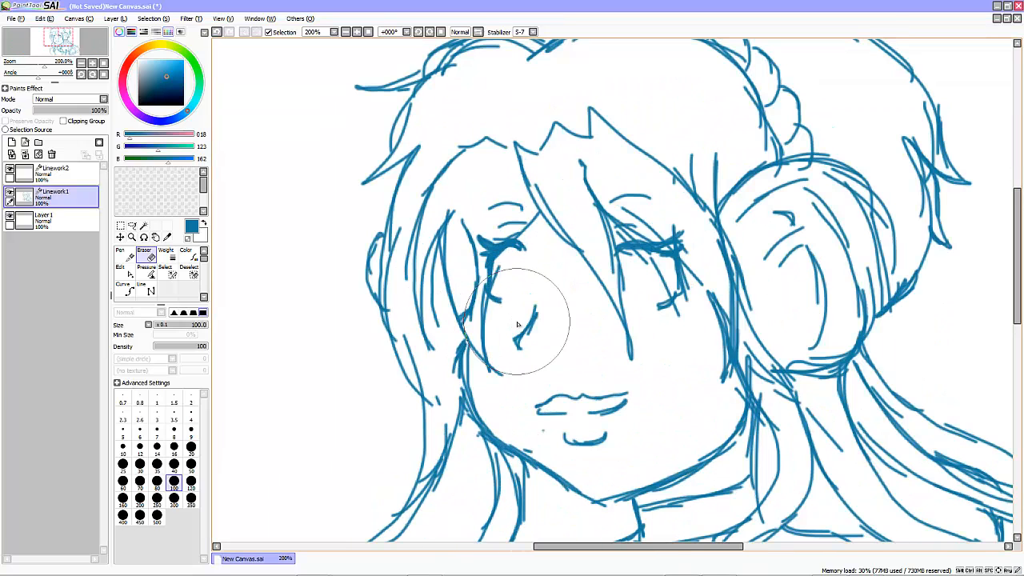
{"action": "left_click", "coordinate": [173, 447]}
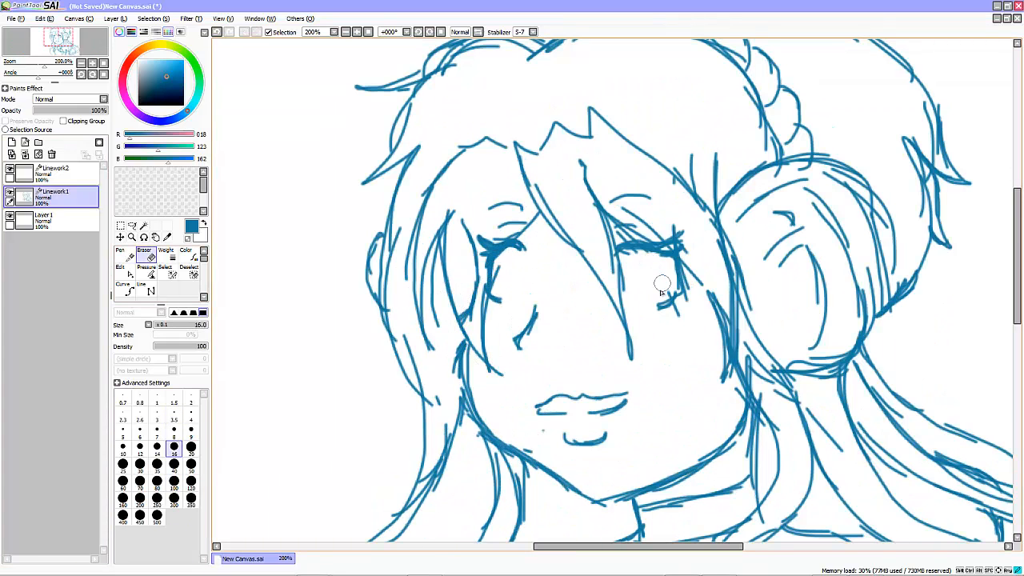
{"action": "key", "text": "n"}
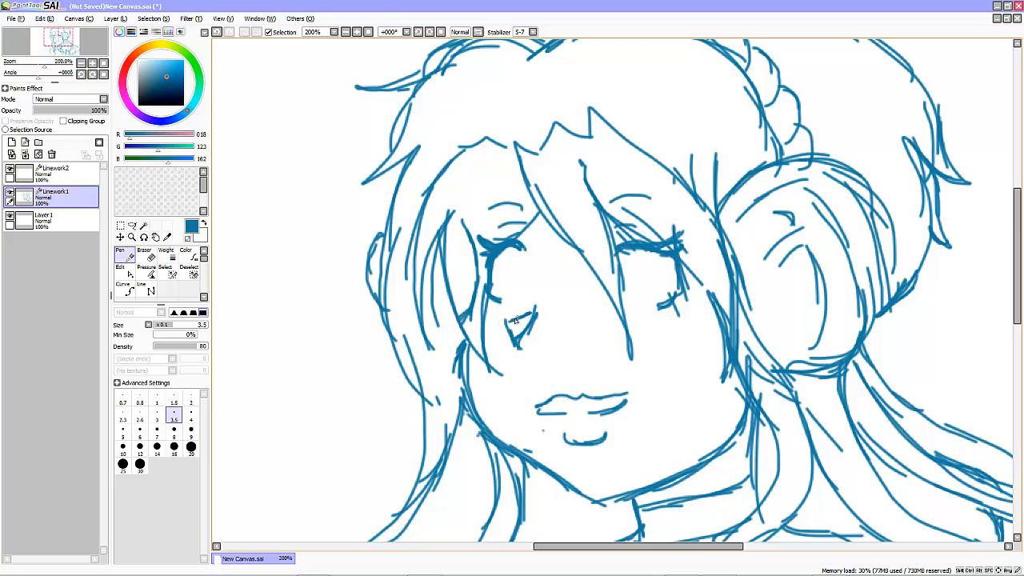
{"action": "left_click_drag", "start_coordinate": [536, 303], "coordinate": [514, 328]}
- Erase the middle of the girl's upper lip and reshape the mouth into an open smile
{"action": "left_click", "coordinate": [144, 255]}
{"action": "mouse_move", "coordinate": [585, 395]}
{"action": "left_mouse_down"}
{"action": "mouse_move", "coordinate": [550, 390]}
{"action": "mouse_move", "coordinate": [630, 398]}
{"action": "left_mouse_up"}
{"action": "left_click", "coordinate": [125, 255]}
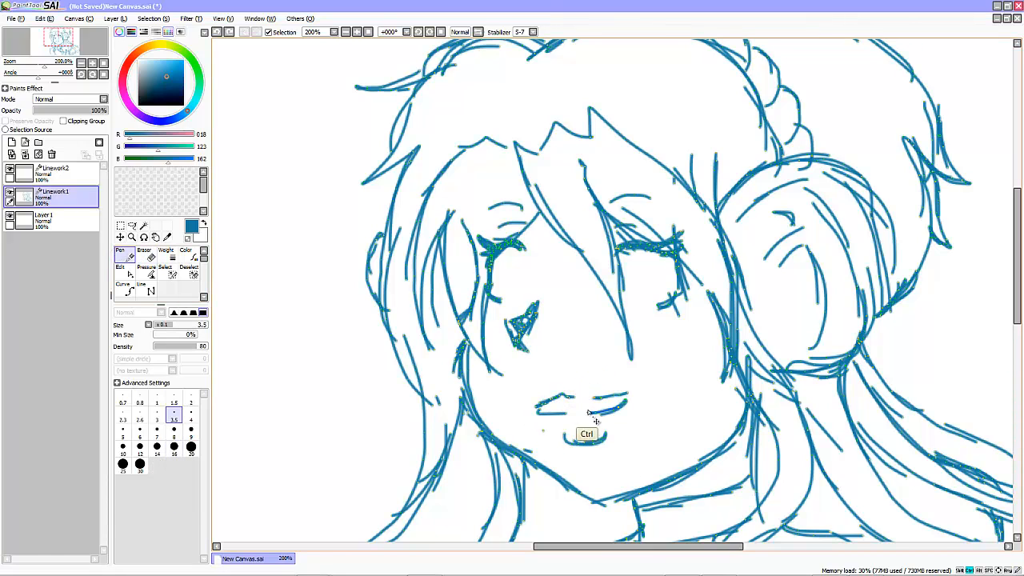
{"action": "mouse_move", "coordinate": [554, 408]}
{"action": "left_mouse_down"}
{"action": "mouse_move", "coordinate": [622, 409]}
{"action": "mouse_move", "coordinate": [612, 432]}
{"action": "left_mouse_up"}
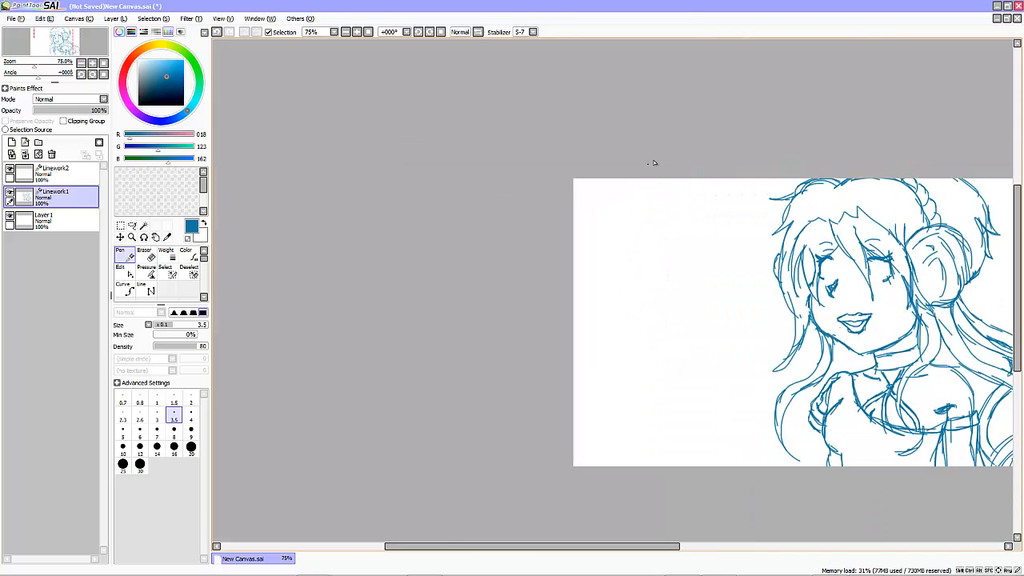
- Doodle an oval-ended shape at the upper edge of the empty canvas area and erase it with a size 120 eraser
{"action": "mouse_move", "coordinate": [675, 185]}
{"action": "left_mouse_down"}
{"action": "mouse_move", "coordinate": [661, 194]}
{"action": "mouse_move", "coordinate": [672, 186]}
{"action": "left_mouse_up"}
{"action": "left_click_drag", "start_coordinate": [503, 547], "coordinate": [569, 546]}
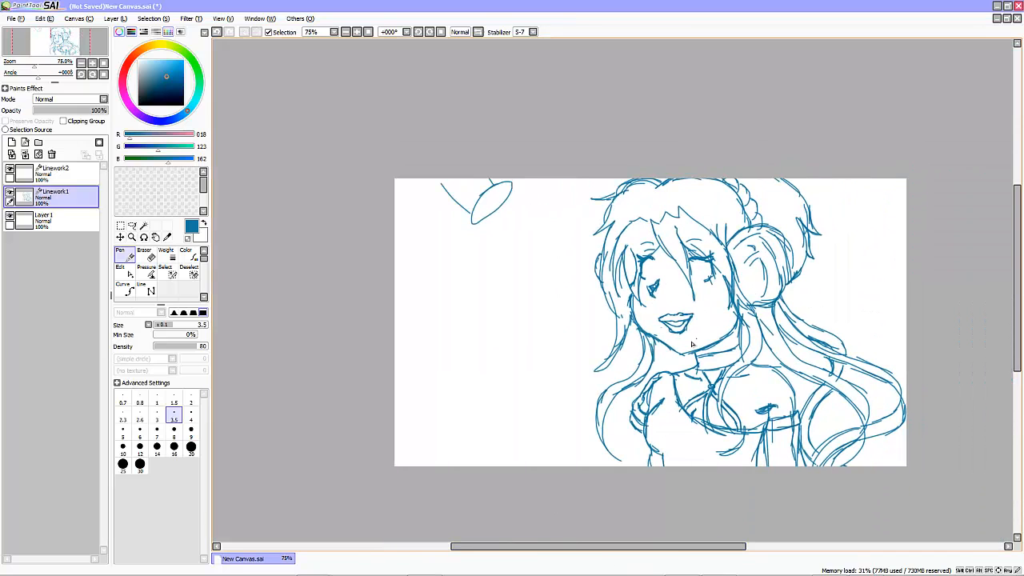
{"action": "left_click", "coordinate": [146, 254]}
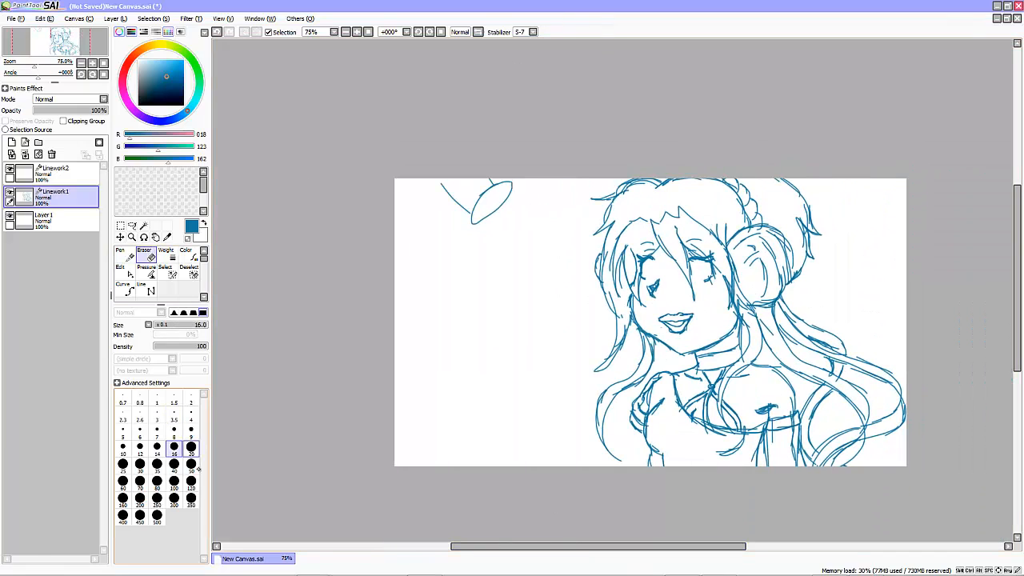
{"action": "left_click", "coordinate": [191, 482]}
{"action": "left_click_drag", "start_coordinate": [491, 193], "coordinate": [460, 205]}
{"action": "left_click", "coordinate": [125, 255]}
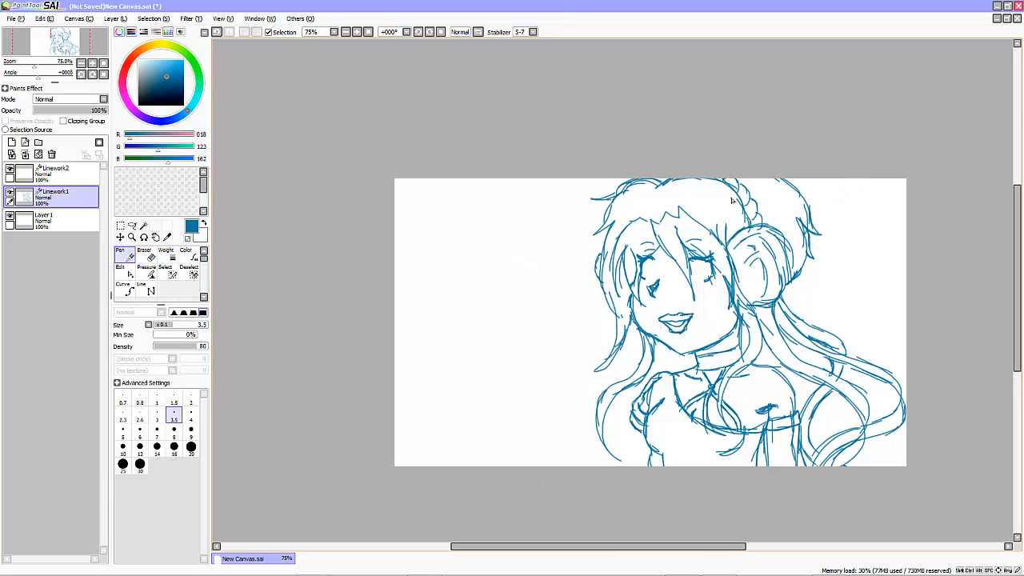
- Doodle a half-lidded eye with a slanted lid and round iris in the empty area, undoing the last pupil stroke
{"action": "scroll", "coordinate": [463, 193], "scroll_direction": "up", "scroll_amount": 4}
{"action": "left_click_drag", "start_coordinate": [502, 163], "coordinate": [520, 205]}
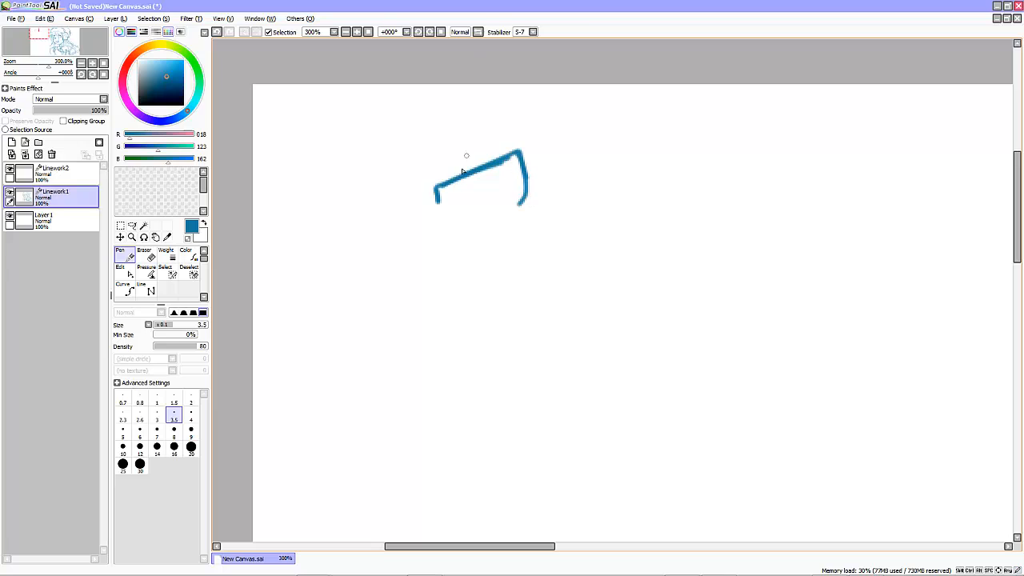
{"action": "left_click_drag", "start_coordinate": [454, 180], "coordinate": [477, 220]}
{"action": "mouse_move", "coordinate": [484, 164]}
{"action": "left_mouse_down"}
{"action": "mouse_move", "coordinate": [491, 200]}
{"action": "mouse_move", "coordinate": [478, 218]}
{"action": "left_mouse_up"}
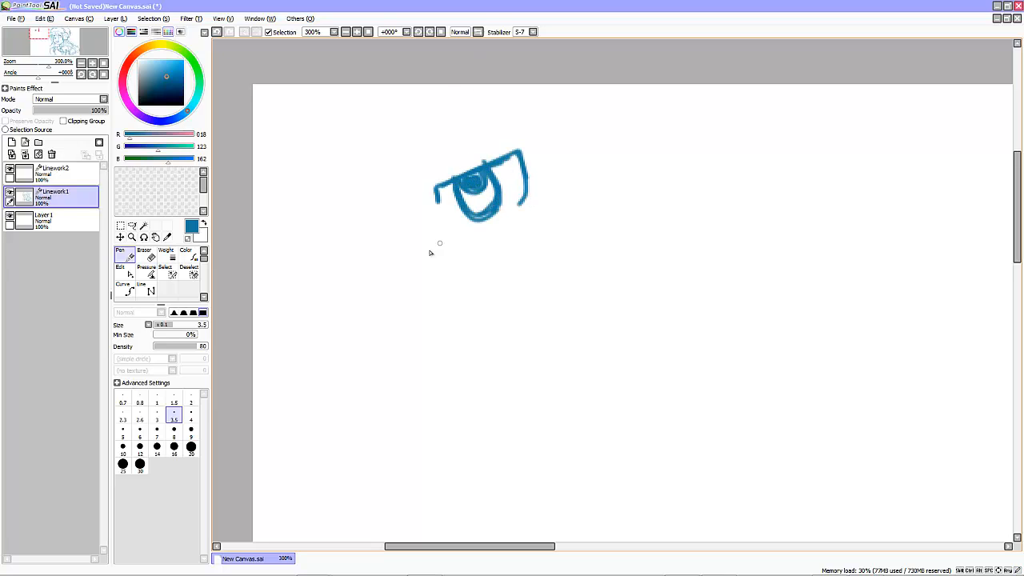
{"action": "key", "text": "ctrl+z"}
- Build a cartoon face around the doodled eye with a forehead curve, brow, nose mark and wide open grin
{"action": "left_click_drag", "start_coordinate": [418, 142], "coordinate": [494, 84]}
{"action": "left_click_drag", "start_coordinate": [401, 175], "coordinate": [448, 114]}
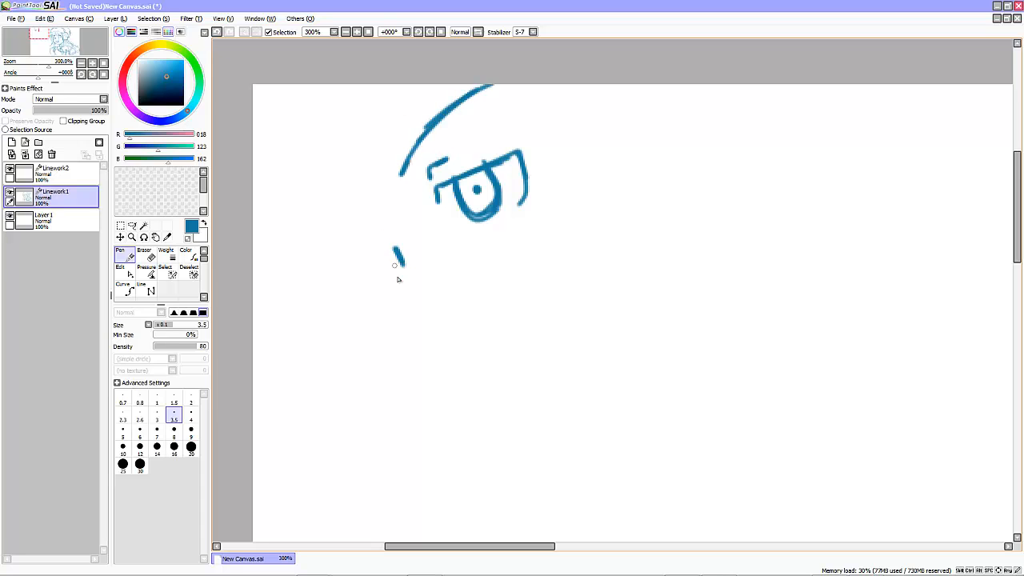
{"action": "mouse_move", "coordinate": [400, 318]}
{"action": "left_mouse_down"}
{"action": "mouse_move", "coordinate": [485, 251]}
{"action": "mouse_move", "coordinate": [424, 349]}
{"action": "left_mouse_up"}
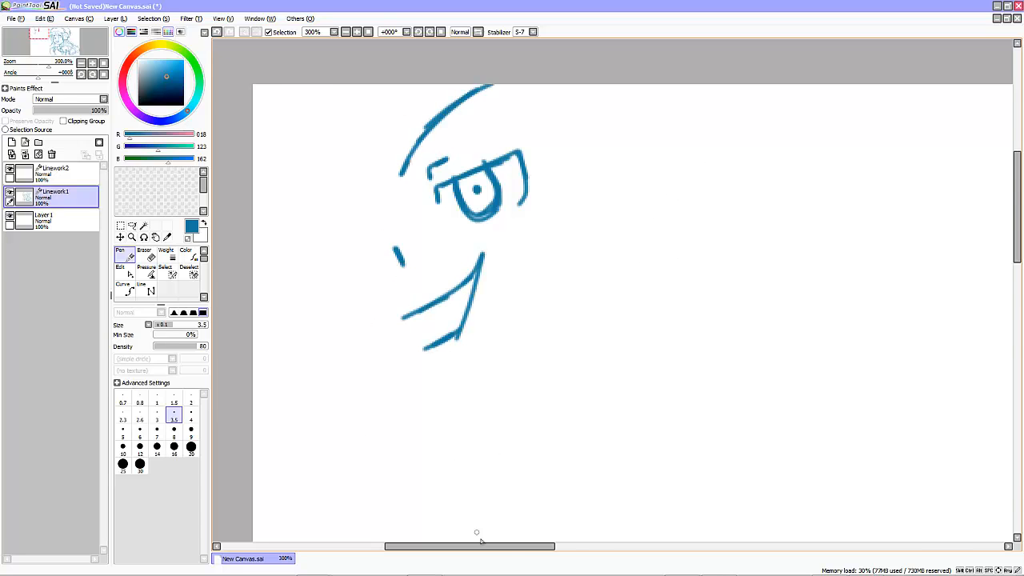
- Doodle a large oval anime eye with a thick upper lid and pointed lashes beside the cartoon face
{"action": "left_click_drag", "start_coordinate": [483, 547], "coordinate": [520, 546]}
{"action": "mouse_move", "coordinate": [460, 220]}
{"action": "left_mouse_down"}
{"action": "mouse_move", "coordinate": [554, 242]}
{"action": "mouse_move", "coordinate": [516, 173]}
{"action": "left_mouse_up"}
{"action": "mouse_move", "coordinate": [462, 209]}
{"action": "left_mouse_down"}
{"action": "mouse_move", "coordinate": [538, 174]}
{"action": "mouse_move", "coordinate": [557, 236]}
{"action": "left_mouse_up"}
{"action": "mouse_move", "coordinate": [466, 194]}
{"action": "left_mouse_down"}
{"action": "mouse_move", "coordinate": [504, 169]}
{"action": "mouse_move", "coordinate": [552, 189]}
{"action": "left_mouse_up"}
{"action": "mouse_move", "coordinate": [469, 196]}
{"action": "left_mouse_down"}
{"action": "mouse_move", "coordinate": [475, 259]}
{"action": "mouse_move", "coordinate": [554, 240]}
{"action": "left_mouse_up"}
{"action": "left_click_drag", "start_coordinate": [485, 168], "coordinate": [426, 202]}
{"action": "left_click_drag", "start_coordinate": [526, 169], "coordinate": [582, 268]}
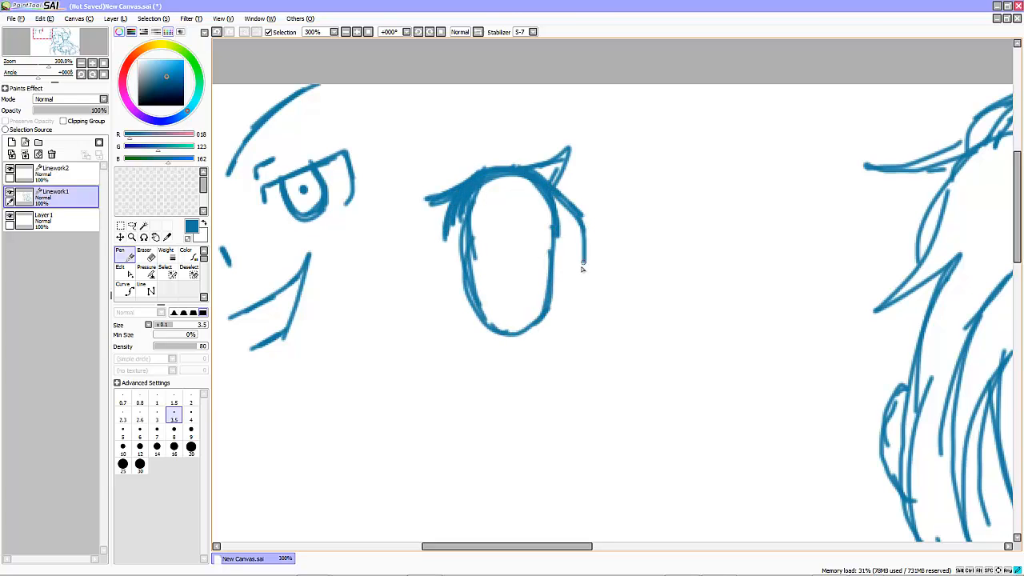
{"action": "left_click_drag", "start_coordinate": [553, 195], "coordinate": [588, 272]}
- Erase the large anime eye and the cartoon face with a size 100 eraser
{"action": "left_click", "coordinate": [146, 255]}
{"action": "left_click", "coordinate": [175, 483]}
{"action": "left_click_drag", "start_coordinate": [481, 211], "coordinate": [516, 292]}
{"action": "left_click_drag", "start_coordinate": [502, 547], "coordinate": [457, 547]}
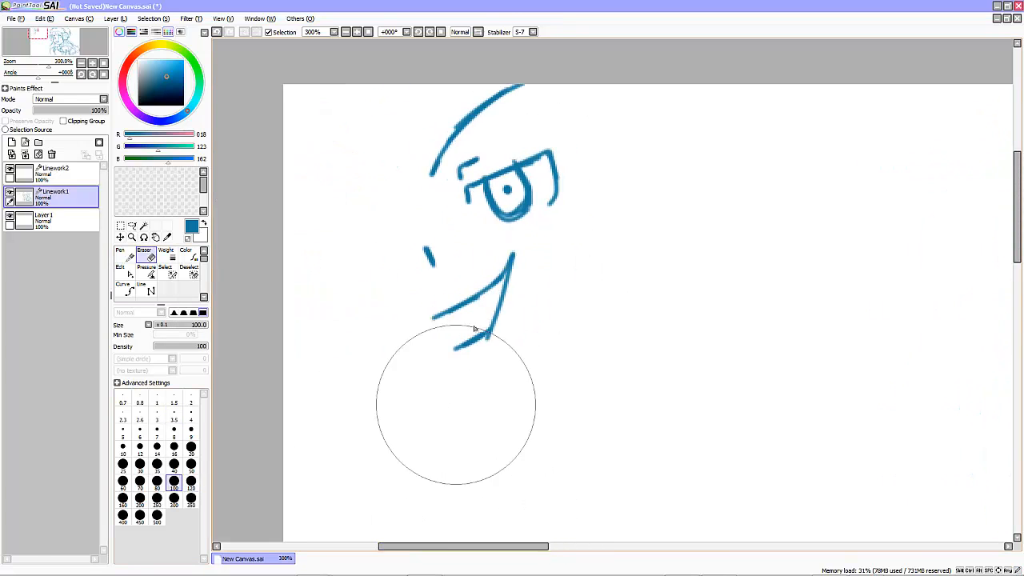
{"action": "left_click_drag", "start_coordinate": [489, 128], "coordinate": [486, 381]}
- Doodle a hand in the empty canvas area with the size 3.5 Pen, including long raised fingers, a thumb loop, wrist line and nail marks
{"action": "left_click", "coordinate": [124, 255]}
{"action": "mouse_move", "coordinate": [422, 546]}
{"action": "left_mouse_down"}
{"action": "mouse_move", "coordinate": [516, 562]}
{"action": "mouse_move", "coordinate": [419, 552]}
{"action": "left_mouse_up"}
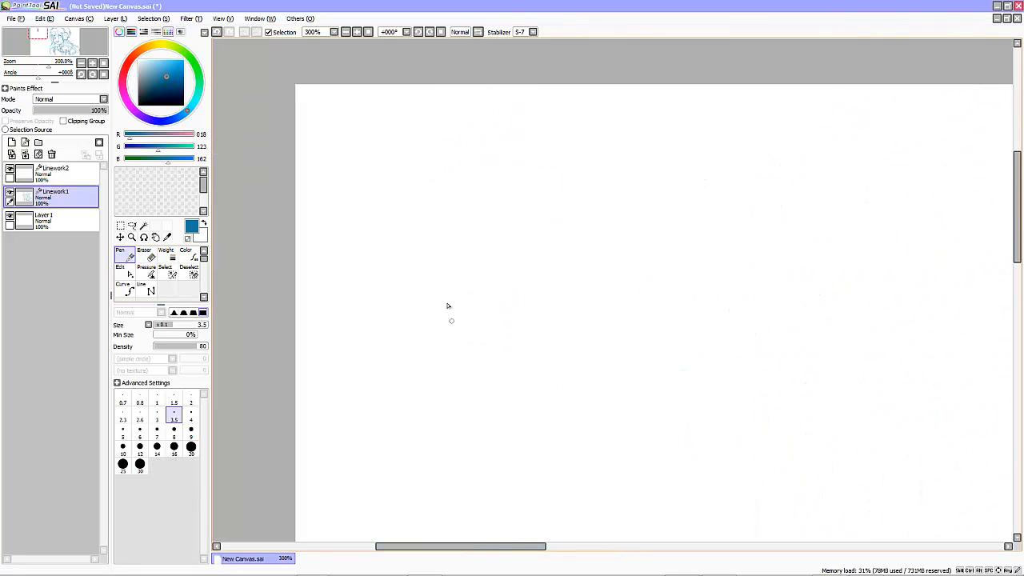
{"action": "mouse_move", "coordinate": [404, 313]}
{"action": "left_mouse_down"}
{"action": "mouse_move", "coordinate": [437, 252]}
{"action": "mouse_move", "coordinate": [433, 261]}
{"action": "mouse_move", "coordinate": [529, 188]}
{"action": "mouse_move", "coordinate": [459, 309]}
{"action": "left_mouse_up"}
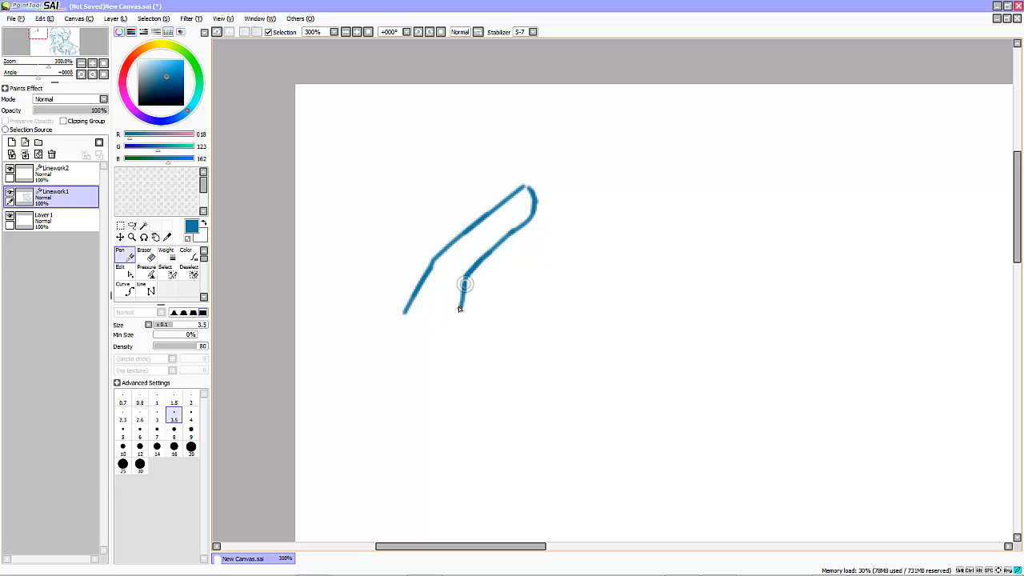
{"action": "mouse_move", "coordinate": [497, 255]}
{"action": "left_mouse_down"}
{"action": "mouse_move", "coordinate": [569, 213]}
{"action": "mouse_move", "coordinate": [480, 326]}
{"action": "left_mouse_up"}
{"action": "left_click_drag", "start_coordinate": [535, 232], "coordinate": [558, 210]}
{"action": "left_click_drag", "start_coordinate": [539, 261], "coordinate": [501, 324]}
{"action": "left_click_drag", "start_coordinate": [425, 344], "coordinate": [450, 460]}
{"action": "mouse_move", "coordinate": [430, 341]}
{"action": "left_mouse_down"}
{"action": "mouse_move", "coordinate": [405, 424]}
{"action": "mouse_move", "coordinate": [411, 442]}
{"action": "left_mouse_up"}
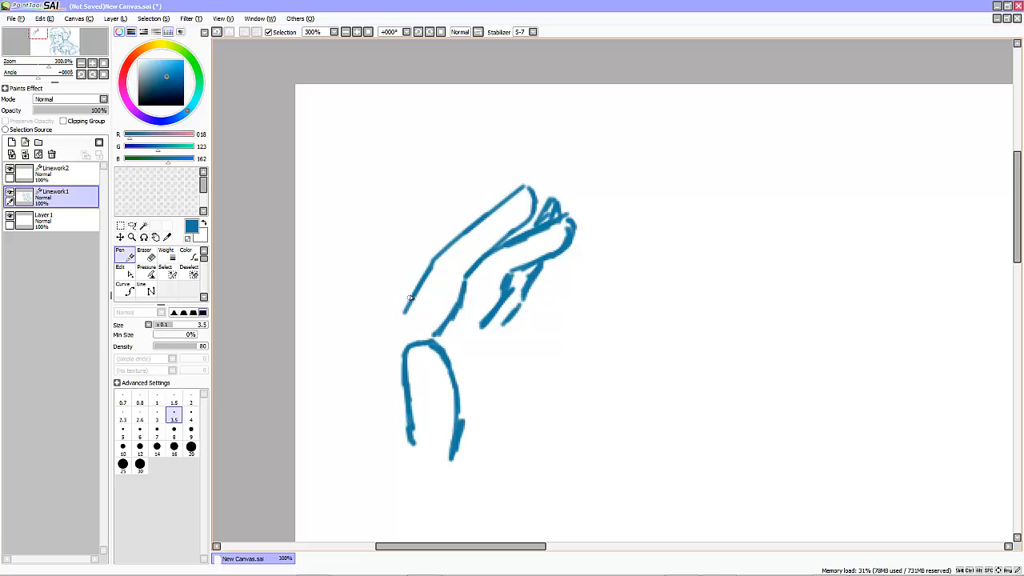
{"action": "mouse_move", "coordinate": [392, 304]}
{"action": "left_mouse_down"}
{"action": "mouse_move", "coordinate": [376, 373]}
{"action": "mouse_move", "coordinate": [383, 508]}
{"action": "left_mouse_up"}
{"action": "scroll", "coordinate": [461, 244], "scroll_direction": "down", "scroll_amount": 3}
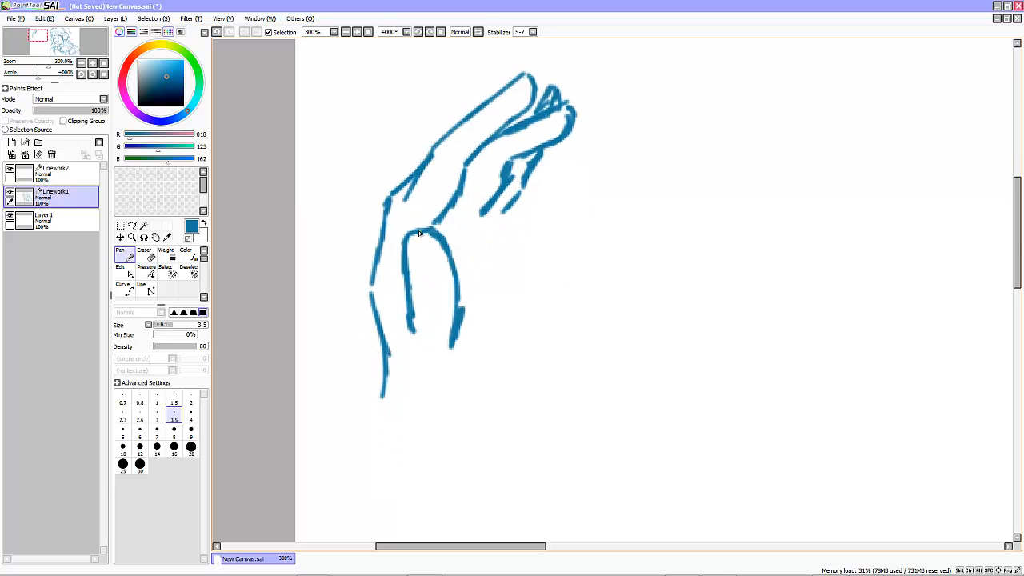
{"action": "left_click_drag", "start_coordinate": [402, 241], "coordinate": [428, 250]}
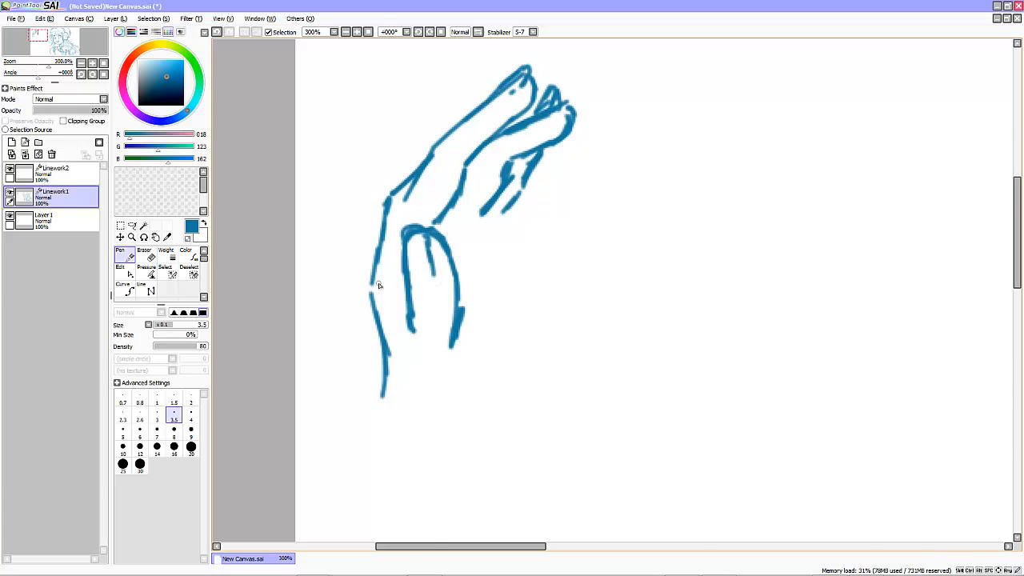
- Erase the doodled hand from the empty canvas area
{"action": "scroll", "coordinate": [572, 318], "scroll_direction": "down", "scroll_amount": 1}
{"action": "left_click", "coordinate": [145, 255]}
{"action": "mouse_move", "coordinate": [552, 88]}
{"action": "left_mouse_down"}
{"action": "mouse_move", "coordinate": [434, 203]}
{"action": "mouse_move", "coordinate": [480, 248]}
{"action": "left_mouse_up"}
{"action": "left_click", "coordinate": [125, 254]}
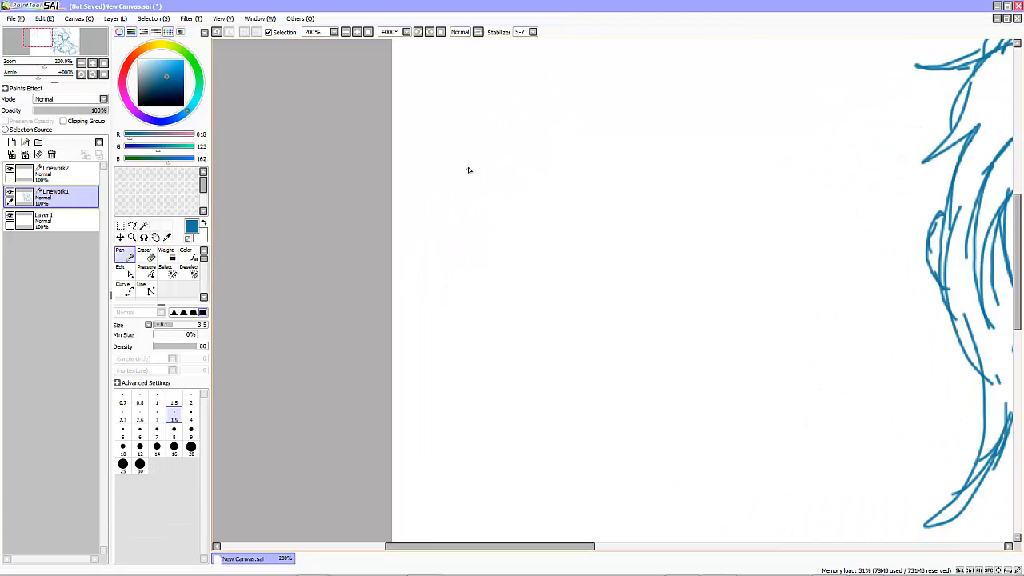
- Doodle a bent arm with a rounded elbow, forearm and outstretched hand in the empty area beside the character
{"action": "mouse_move", "coordinate": [423, 128]}
{"action": "left_mouse_down"}
{"action": "mouse_move", "coordinate": [450, 235]}
{"action": "mouse_move", "coordinate": [687, 214]}
{"action": "mouse_move", "coordinate": [588, 200]}
{"action": "left_mouse_up"}
{"action": "key", "text": "e"}
{"action": "key", "text": "n"}
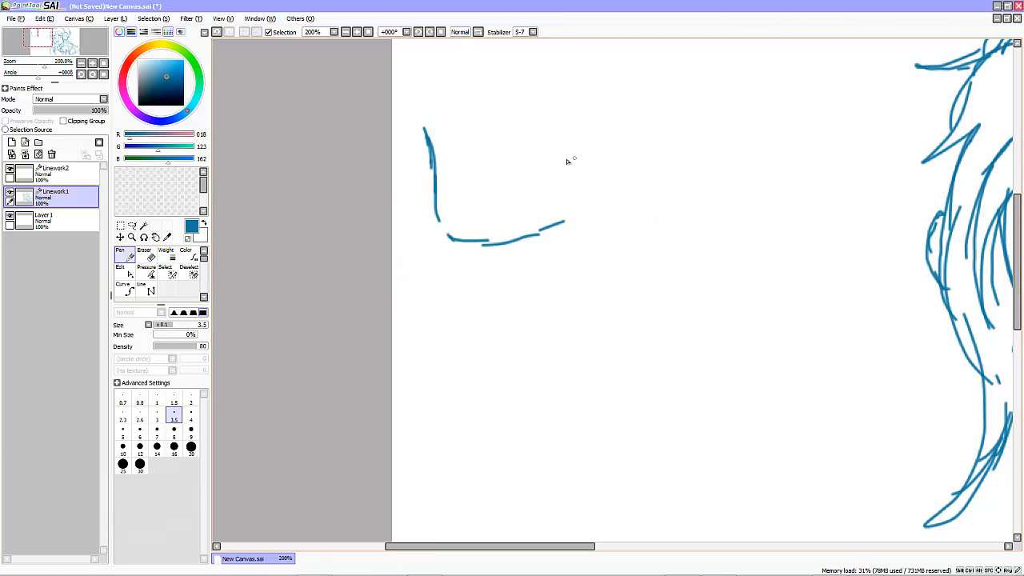
{"action": "left_click_drag", "start_coordinate": [564, 156], "coordinate": [644, 144]}
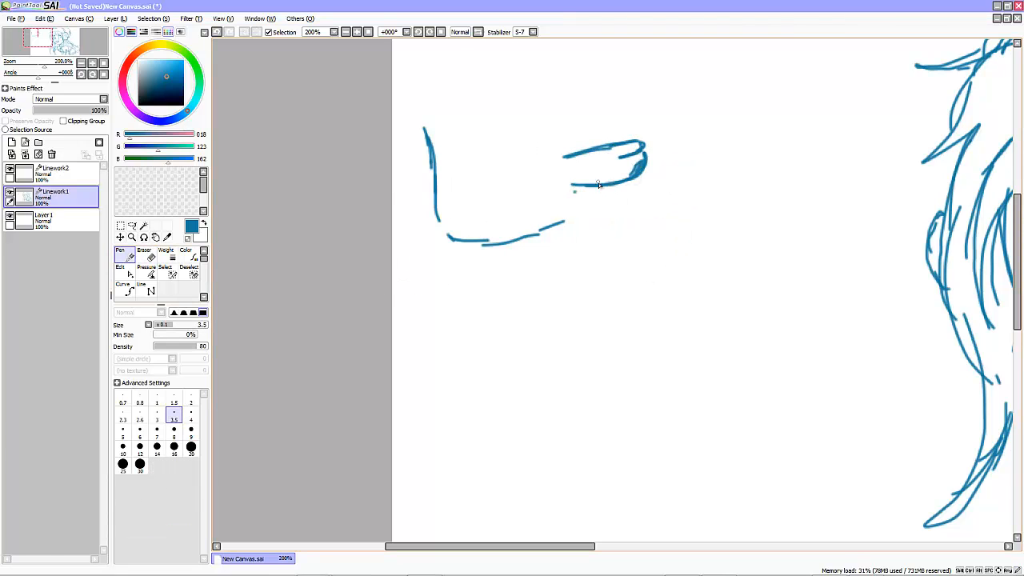
{"action": "left_click_drag", "start_coordinate": [487, 213], "coordinate": [440, 130]}
{"action": "left_click_drag", "start_coordinate": [428, 87], "coordinate": [453, 152]}
- Erase the doodled arm and hand with the size 100 eraser
{"action": "left_click", "coordinate": [145, 254]}
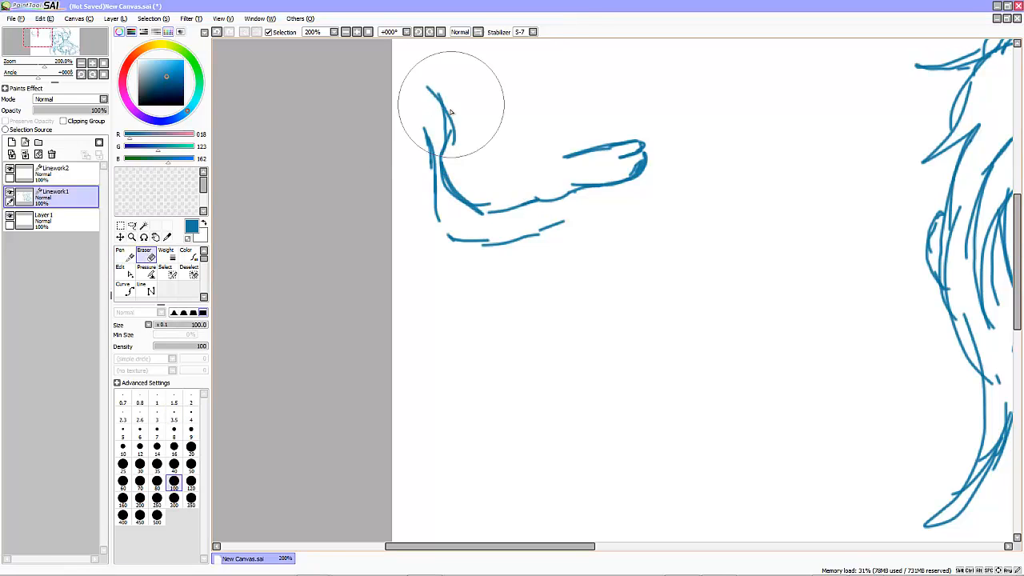
{"action": "left_click_drag", "start_coordinate": [450, 103], "coordinate": [566, 236]}
{"action": "left_click", "coordinate": [126, 254]}
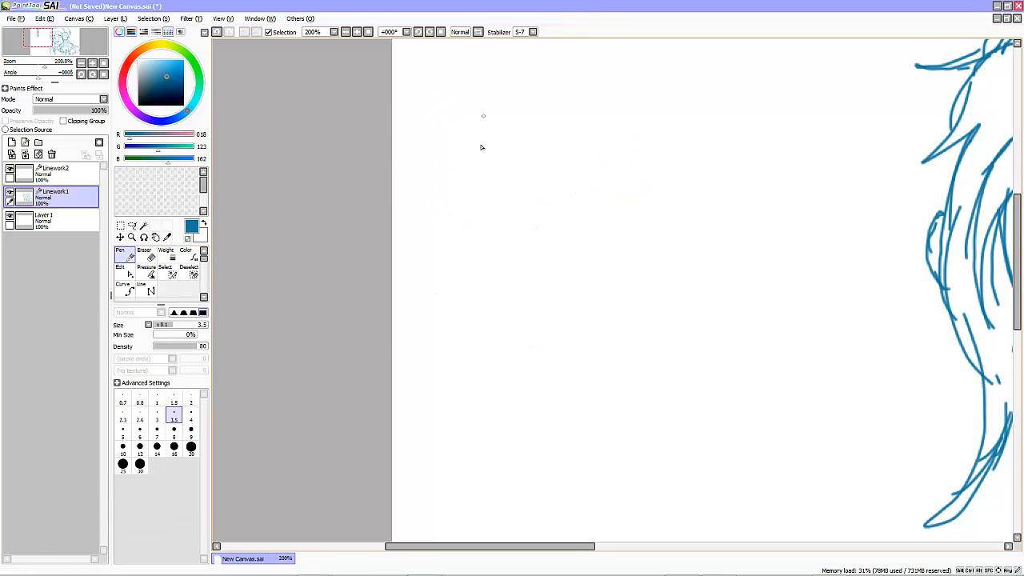
- Add a new linework layer above the blue sketch and set the drawing color to black
{"action": "scroll", "coordinate": [478, 238], "scroll_direction": "down", "scroll_amount": 3}
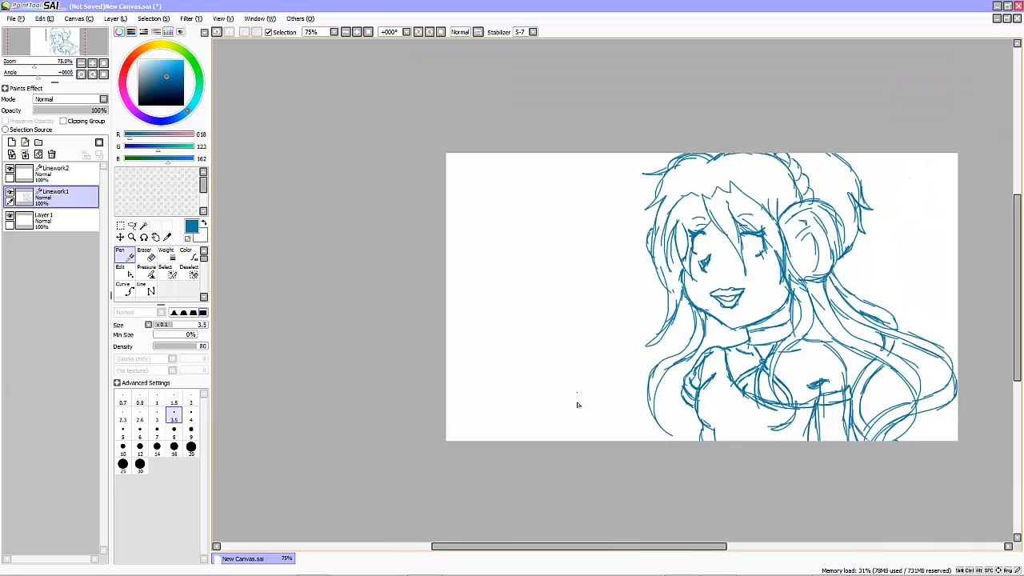
{"action": "scroll", "coordinate": [744, 308], "scroll_direction": "up", "scroll_amount": 1}
{"action": "left_click_drag", "start_coordinate": [710, 352], "coordinate": [714, 385]}
{"action": "left_click_drag", "start_coordinate": [650, 545], "coordinate": [703, 545]}
{"action": "left_click", "coordinate": [25, 144]}
{"action": "left_click", "coordinate": [138, 104]}
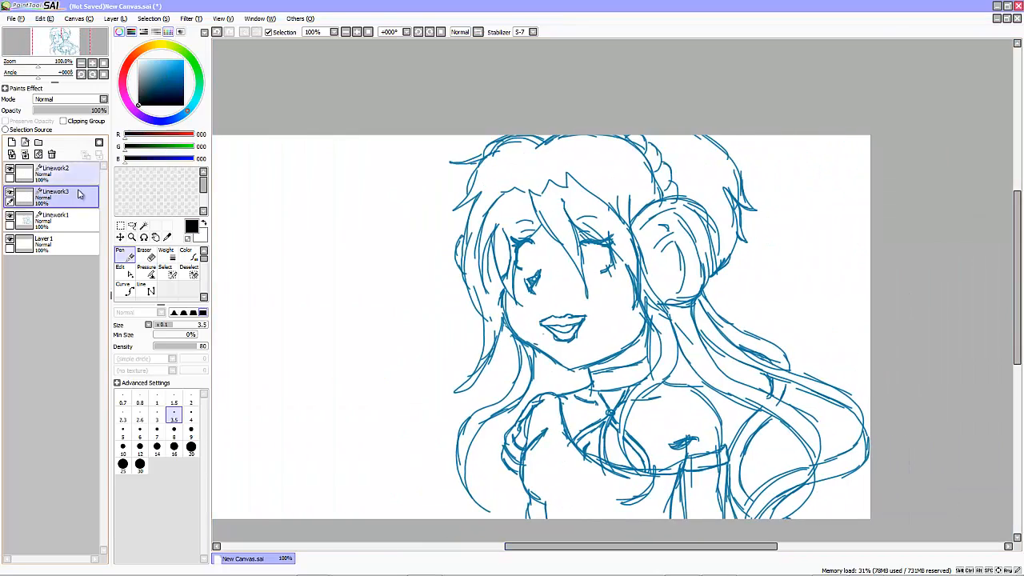
- Ink the pointed side bang and the jagged hairline over the forehead in black, continuing down towards the bun
{"action": "scroll", "coordinate": [544, 219], "scroll_direction": "up", "scroll_amount": 3}
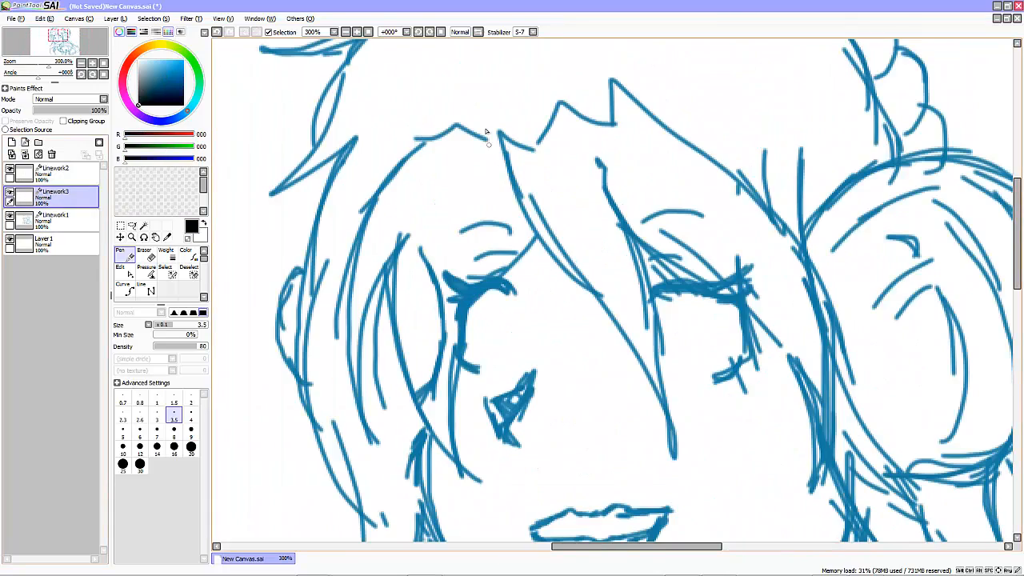
{"action": "mouse_move", "coordinate": [480, 127]}
{"action": "left_mouse_down"}
{"action": "mouse_move", "coordinate": [419, 103]}
{"action": "mouse_move", "coordinate": [332, 344]}
{"action": "mouse_move", "coordinate": [396, 240]}
{"action": "mouse_move", "coordinate": [484, 473]}
{"action": "mouse_move", "coordinate": [511, 267]}
{"action": "mouse_move", "coordinate": [538, 210]}
{"action": "left_mouse_up"}
{"action": "key", "text": "ctrl+z"}
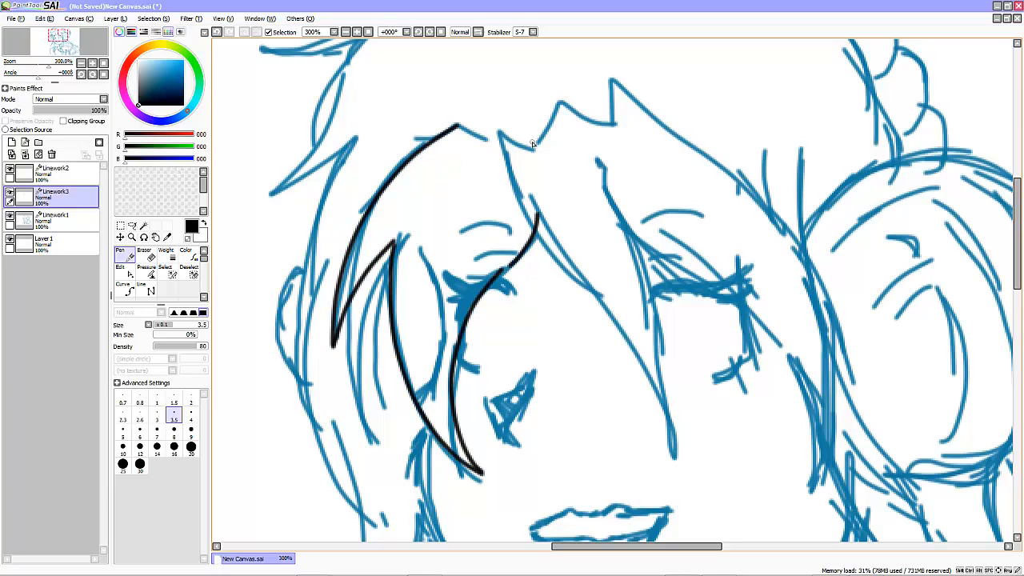
{"action": "key", "text": "ctrl+z"}
{"action": "left_click_drag", "start_coordinate": [458, 126], "coordinate": [498, 147]}
{"action": "left_click_drag", "start_coordinate": [504, 133], "coordinate": [507, 163]}
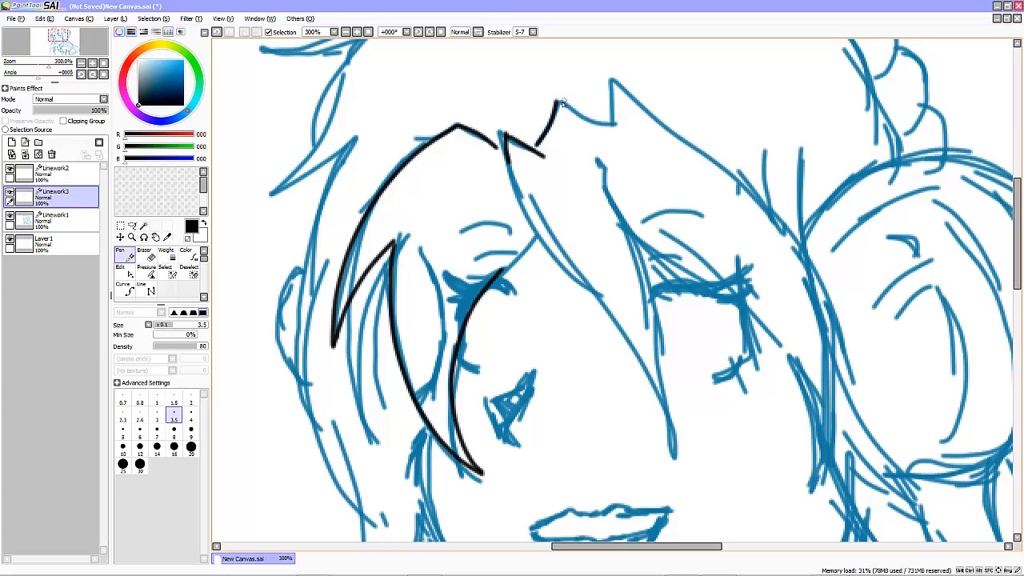
{"action": "left_click_drag", "start_coordinate": [563, 102], "coordinate": [617, 132]}
{"action": "left_click_drag", "start_coordinate": [600, 128], "coordinate": [613, 62]}
{"action": "key", "text": "ctrl+z"}
{"action": "mouse_move", "coordinate": [606, 126]}
{"action": "left_mouse_down"}
{"action": "mouse_move", "coordinate": [623, 70]}
{"action": "mouse_move", "coordinate": [849, 394]}
{"action": "left_mouse_up"}
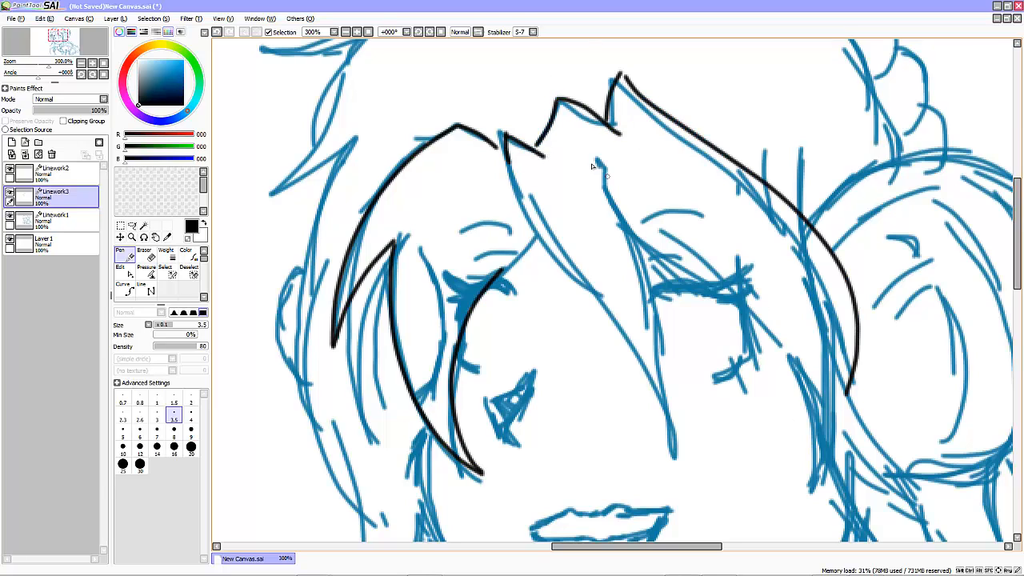
- Ink the long forelock between the eyes and the strand sweeping across the character's closed eye beside the bun
{"action": "mouse_move", "coordinate": [600, 179]}
{"action": "left_mouse_down"}
{"action": "mouse_move", "coordinate": [760, 318]}
{"action": "mouse_move", "coordinate": [865, 458]}
{"action": "left_mouse_up"}
{"action": "key", "text": "ctrl+z"}
{"action": "key", "text": "ctrl+z"}
{"action": "mouse_move", "coordinate": [849, 385]}
{"action": "left_mouse_down"}
{"action": "mouse_move", "coordinate": [794, 486]}
{"action": "mouse_move", "coordinate": [799, 518]}
{"action": "mouse_move", "coordinate": [788, 471]}
{"action": "left_mouse_up"}
{"action": "key", "text": "ctrl+z"}
{"action": "key", "text": "ctrl+z"}
{"action": "left_click_drag", "start_coordinate": [598, 172], "coordinate": [816, 328]}
{"action": "left_click_drag", "start_coordinate": [505, 156], "coordinate": [693, 408]}
{"action": "left_click_drag", "start_coordinate": [603, 179], "coordinate": [695, 423]}
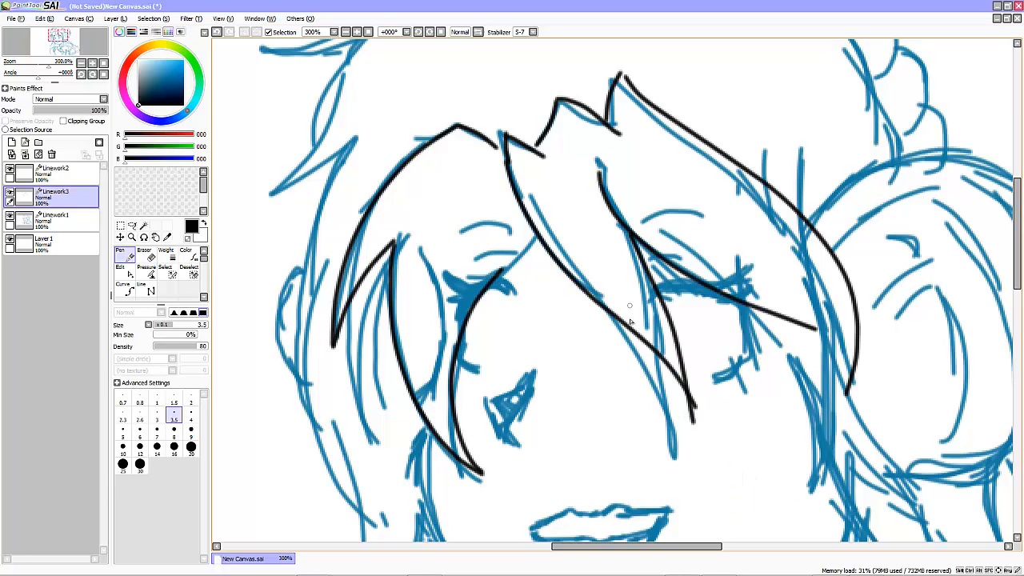
- Ink the outer hair tufts and the long side contour on the side of the head opposite the bun
{"action": "left_click_drag", "start_coordinate": [1016, 215], "coordinate": [1016, 191]}
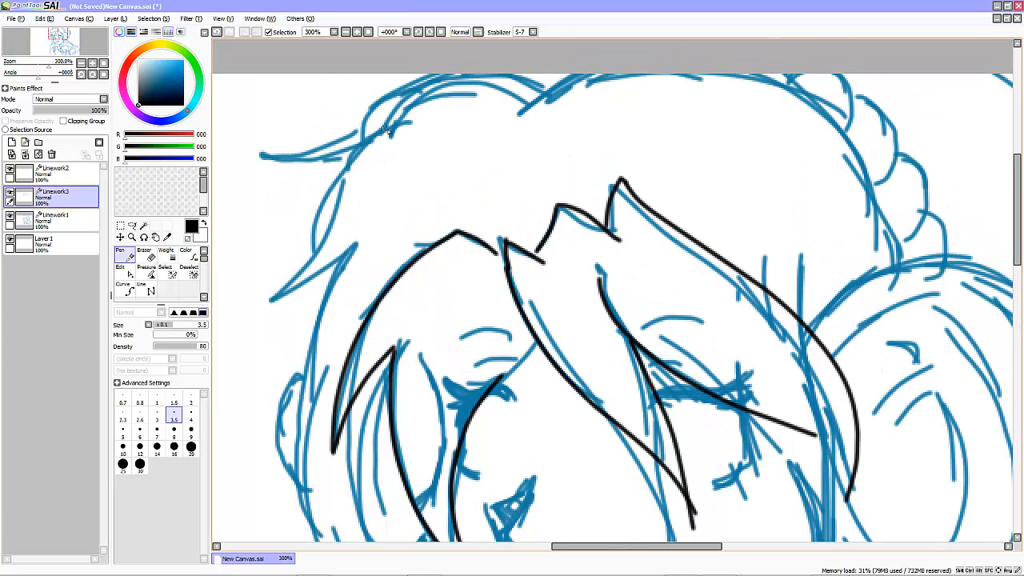
{"action": "left_click_drag", "start_coordinate": [408, 119], "coordinate": [256, 340]}
{"action": "left_click_drag", "start_coordinate": [260, 332], "coordinate": [342, 243]}
{"action": "left_click_drag", "start_coordinate": [332, 280], "coordinate": [326, 531]}
- Undo the black hair strokes inked over the blue sketch
{"action": "key", "text": "ctrl+z"}
{"action": "key", "text": "ctrl+z"}
{"action": "key", "text": "ctrl+z"}
{"action": "key", "text": "ctrl+z"}
{"action": "key", "text": "ctrl+z"}
{"action": "key", "text": "ctrl+z"}
{"action": "key", "text": "ctrl+z"}
{"action": "key", "text": "ctrl+z"}
{"action": "key", "text": "ctrl+z"}
{"action": "key", "text": "ctrl+z"}
{"action": "key", "text": "ctrl+z"}
{"action": "key", "text": "ctrl+z"}
{"action": "key", "text": "ctrl+z"}
{"action": "key", "text": "ctrl+z"}
{"action": "key", "text": "ctrl+z"}
{"action": "key", "text": "ctrl+z"}
{"action": "key", "text": "ctrl+z"}
{"action": "key", "text": "ctrl+z"}
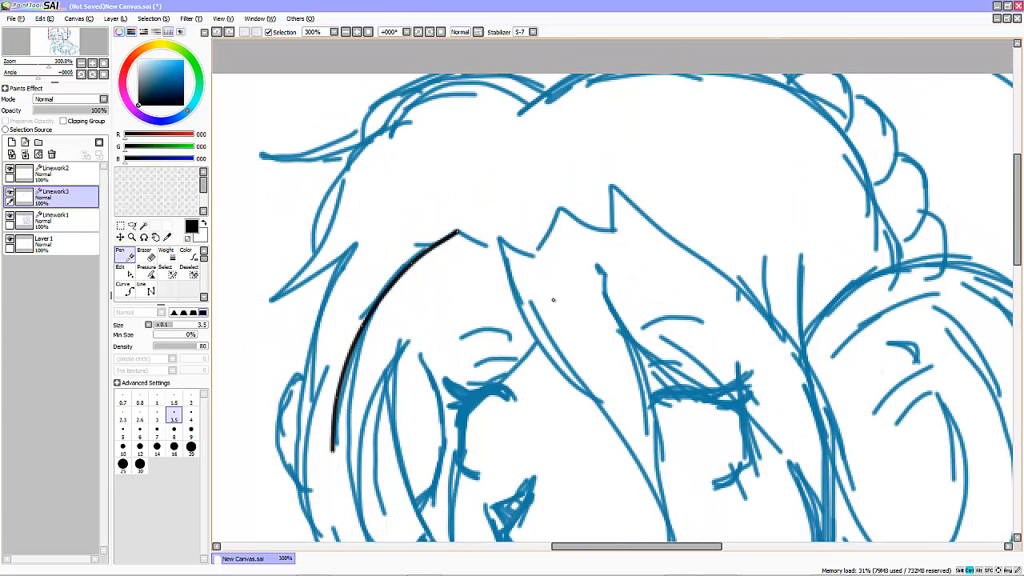
- Start tracing the top of the hair on the Linework2 layer with the size 2.3 Curve tool, undoing the misplaced points
{"action": "left_click", "coordinate": [125, 289]}
{"action": "left_click", "coordinate": [66, 173]}
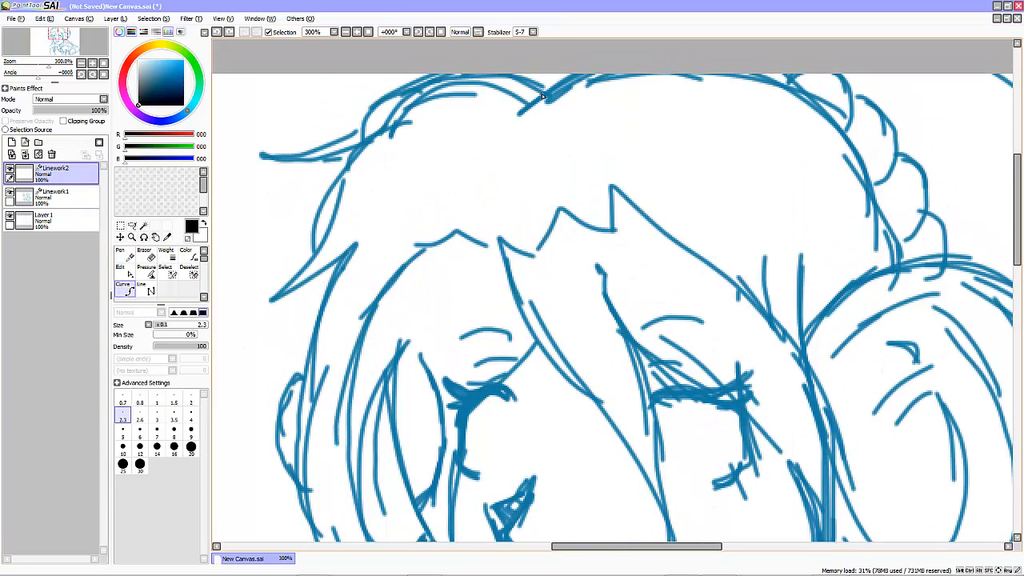
{"action": "left_click", "coordinate": [506, 77]}
{"action": "left_click", "coordinate": [441, 77]}
{"action": "left_click", "coordinate": [397, 113]}
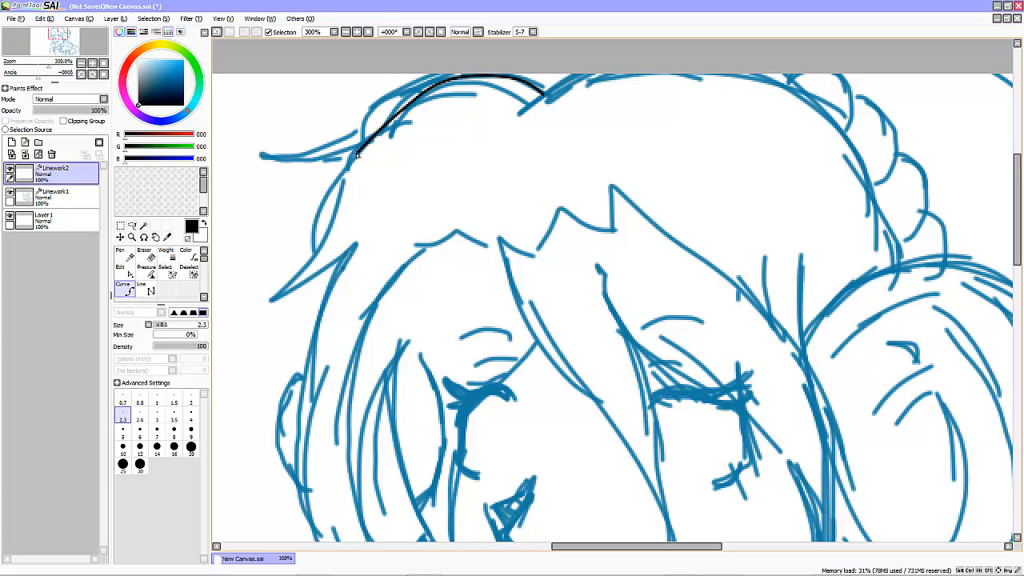
{"action": "left_click", "coordinate": [356, 152]}
{"action": "key", "text": "ctrl+z"}
{"action": "key", "text": "ctrl+z"}
{"action": "key", "text": "ctrl+z"}
- Trace the uppermost hair tuft as a curve from the parting out to its pointed tip and back towards the head
{"action": "left_click", "coordinate": [440, 76]}
{"action": "left_click", "coordinate": [366, 121]}
{"action": "left_click", "coordinate": [331, 147]}
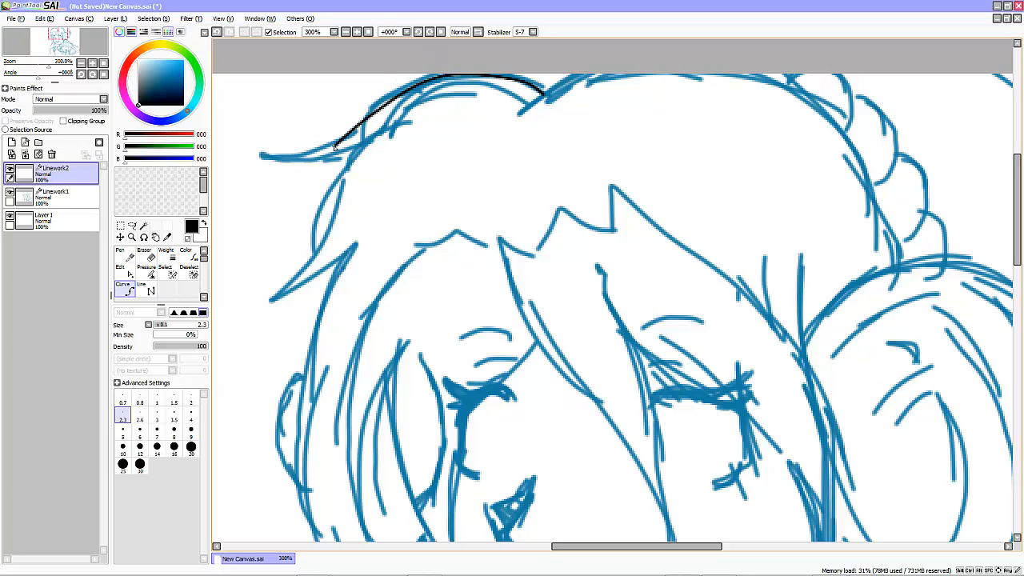
{"action": "left_click", "coordinate": [252, 150]}
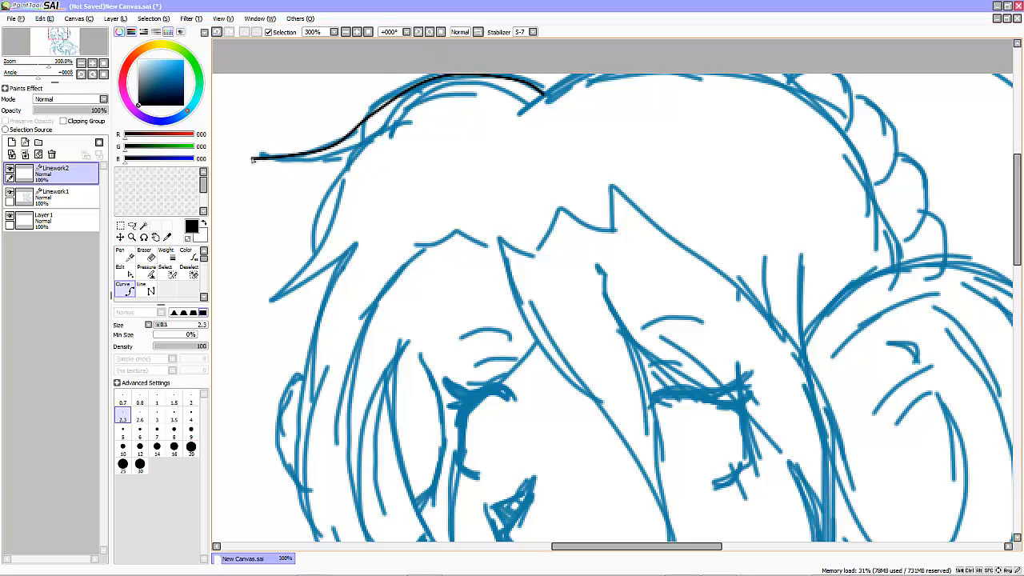
{"action": "left_click", "coordinate": [410, 125]}
- Add another linework layer above Linework2 and hide Linework2
{"action": "left_click", "coordinate": [49, 174]}
{"action": "scroll", "coordinate": [677, 283], "scroll_direction": "down", "scroll_amount": 2}
{"action": "scroll", "coordinate": [490, 244], "scroll_direction": "up", "scroll_amount": 2}
{"action": "left_click", "coordinate": [25, 144]}
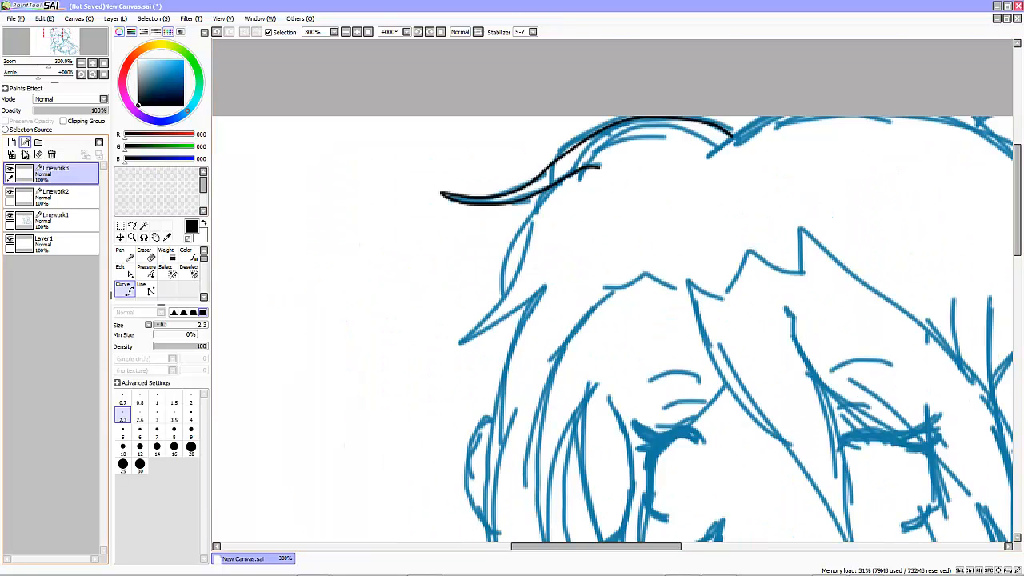
{"action": "left_click", "coordinate": [9, 193]}
- Ink the two pointed outer hair tufts opposite the bun in black with the size 3.5 Pen, redoing the lower one
{"action": "left_click", "coordinate": [126, 255]}
{"action": "mouse_move", "coordinate": [729, 128]}
{"action": "left_mouse_down"}
{"action": "mouse_move", "coordinate": [491, 216]}
{"action": "mouse_move", "coordinate": [593, 177]}
{"action": "left_mouse_up"}
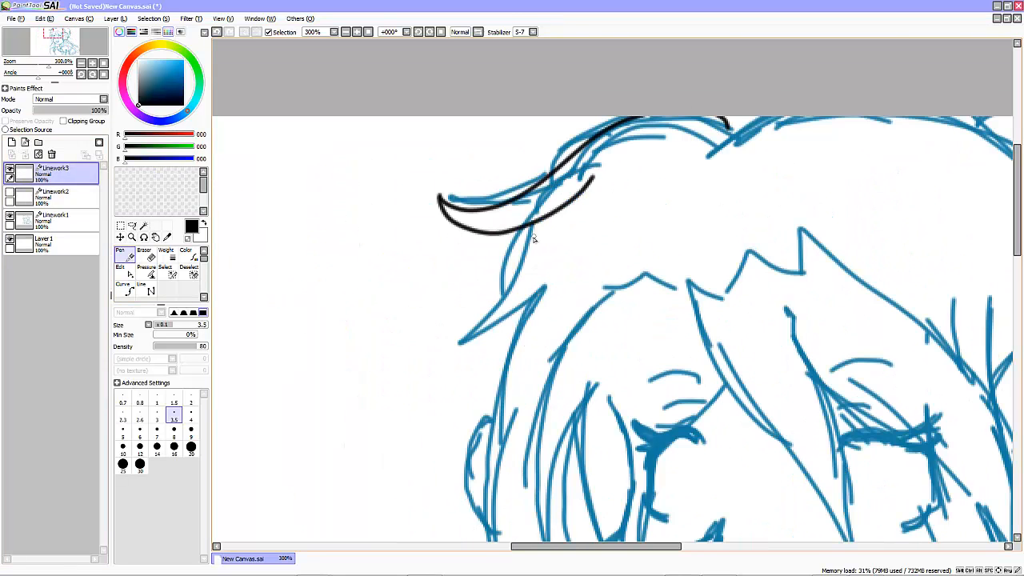
{"action": "left_click_drag", "start_coordinate": [537, 225], "coordinate": [424, 364]}
{"action": "left_click_drag", "start_coordinate": [562, 268], "coordinate": [432, 368]}
{"action": "key", "text": "ctrl+z"}
{"action": "key", "text": "ctrl+z"}
{"action": "mouse_move", "coordinate": [524, 228]}
{"action": "left_mouse_down"}
{"action": "mouse_move", "coordinate": [480, 332]}
{"action": "mouse_move", "coordinate": [544, 280]}
{"action": "left_mouse_up"}
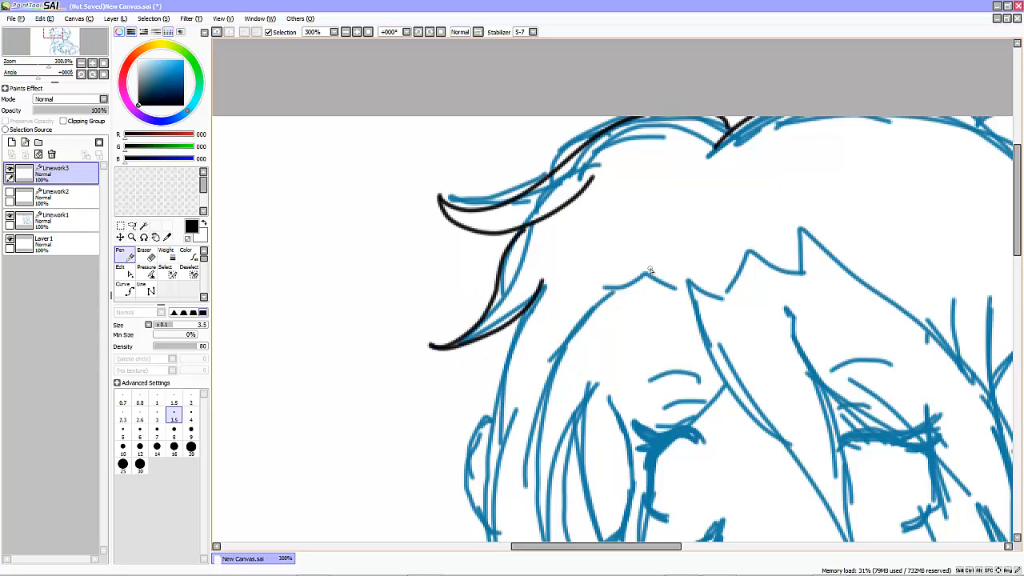
- Try to ink the long outer contour of the side hair from the lower tuft down past the chin, undoing each stroke
{"action": "scroll", "coordinate": [628, 323], "scroll_direction": "down", "scroll_amount": 3}
{"action": "left_click_drag", "start_coordinate": [614, 356], "coordinate": [556, 254]}
{"action": "scroll", "coordinate": [600, 308], "scroll_direction": "up", "scroll_amount": 2}
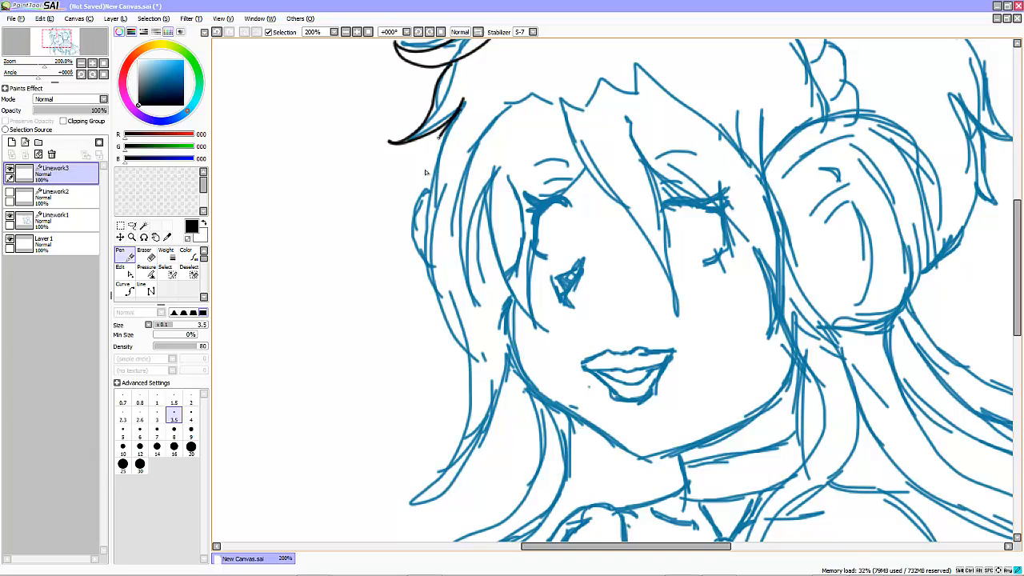
{"action": "mouse_move", "coordinate": [425, 172]}
{"action": "left_mouse_down"}
{"action": "mouse_move", "coordinate": [462, 336]}
{"action": "mouse_move", "coordinate": [376, 487]}
{"action": "left_mouse_up"}
{"action": "key", "text": "ctrl+z"}
{"action": "left_click_drag", "start_coordinate": [454, 119], "coordinate": [456, 542]}
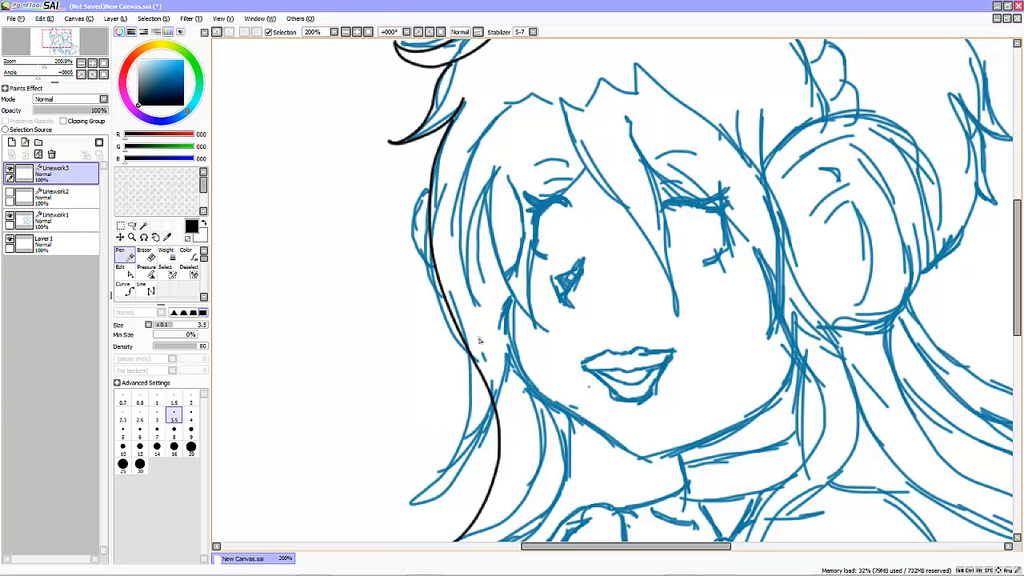
{"action": "key", "text": "ctrl+z"}
{"action": "mouse_move", "coordinate": [461, 113]}
{"action": "left_mouse_down"}
{"action": "mouse_move", "coordinate": [382, 510]}
{"action": "mouse_move", "coordinate": [506, 405]}
{"action": "left_mouse_up"}
{"action": "key", "text": "ctrl+z"}
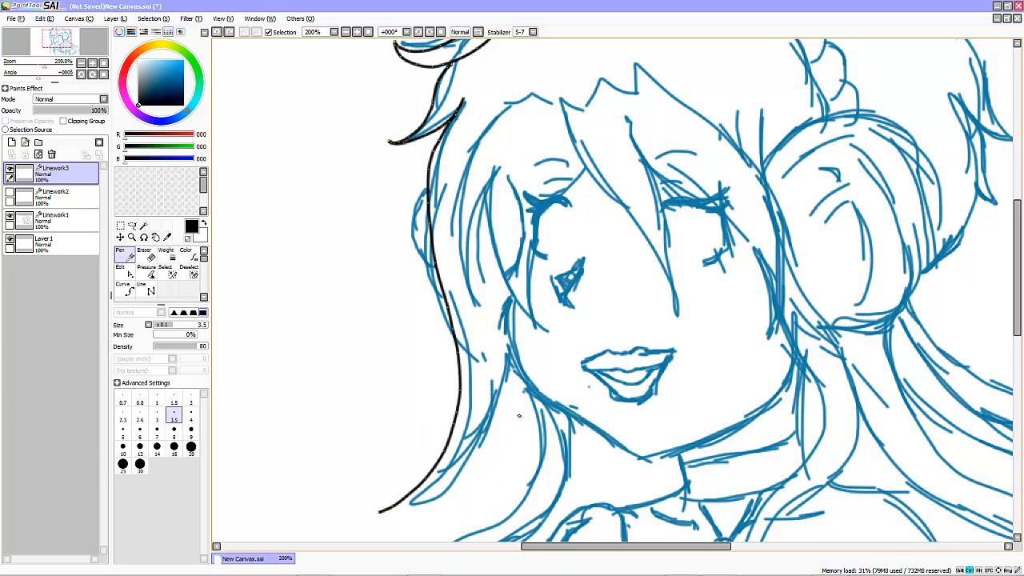
{"action": "key", "text": "ctrl+z"}
{"action": "left_click_drag", "start_coordinate": [459, 118], "coordinate": [466, 395]}
{"action": "key", "text": "ctrl+z"}
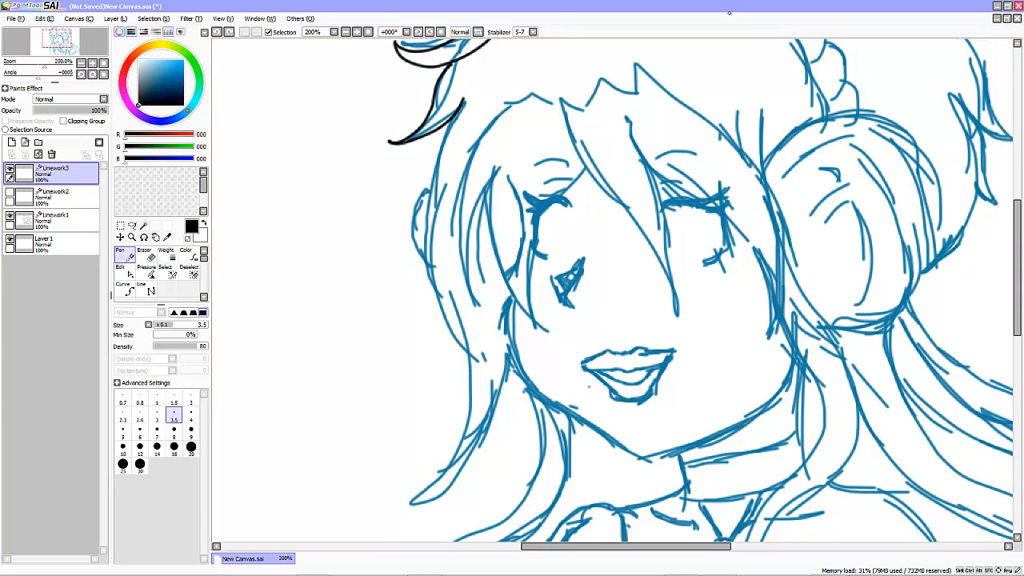
- Ink the small peak of the hairline above the forehead in black, redoing unsatisfactory strokes
{"action": "scroll", "coordinate": [596, 85], "scroll_direction": "down", "scroll_amount": 3}
{"action": "scroll", "coordinate": [672, 63], "scroll_direction": "up", "scroll_amount": 5}
{"action": "mouse_move", "coordinate": [553, 71]}
{"action": "left_mouse_down"}
{"action": "mouse_move", "coordinate": [606, 102]}
{"action": "mouse_move", "coordinate": [476, 103]}
{"action": "left_mouse_up"}
{"action": "key", "text": "ctrl+z"}
{"action": "mouse_move", "coordinate": [553, 74]}
{"action": "left_mouse_down"}
{"action": "mouse_move", "coordinate": [470, 96]}
{"action": "mouse_move", "coordinate": [360, 358]}
{"action": "left_mouse_up"}
{"action": "key", "text": "ctrl+z"}
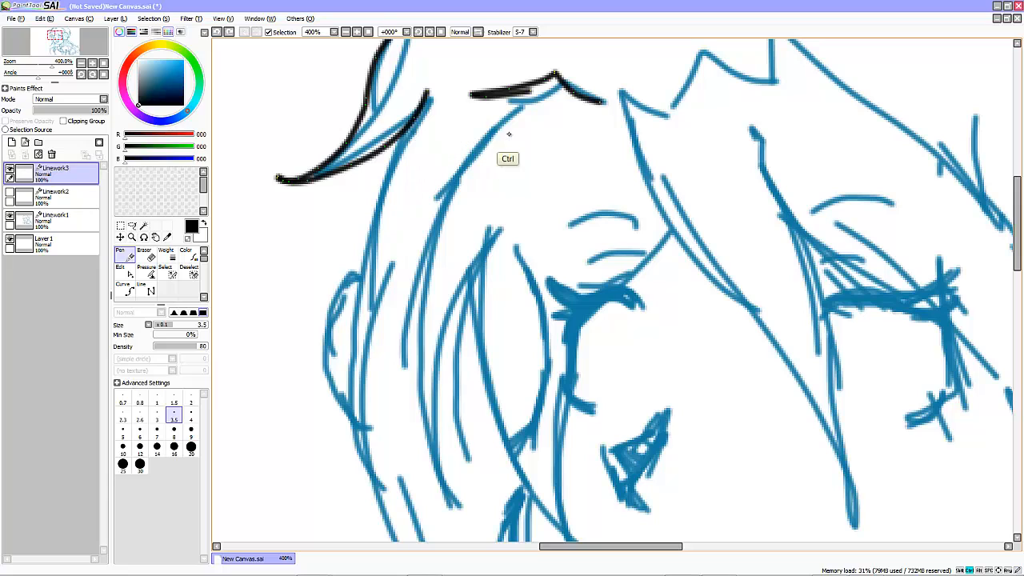
- Ink the outer edge of the side bang as one long curve down from the hairline peak, undoing rejected strokes and tip marks
{"action": "left_click_drag", "start_coordinate": [524, 93], "coordinate": [416, 382]}
{"action": "key", "text": "ctrl+z"}
{"action": "left_click_drag", "start_coordinate": [519, 102], "coordinate": [404, 499]}
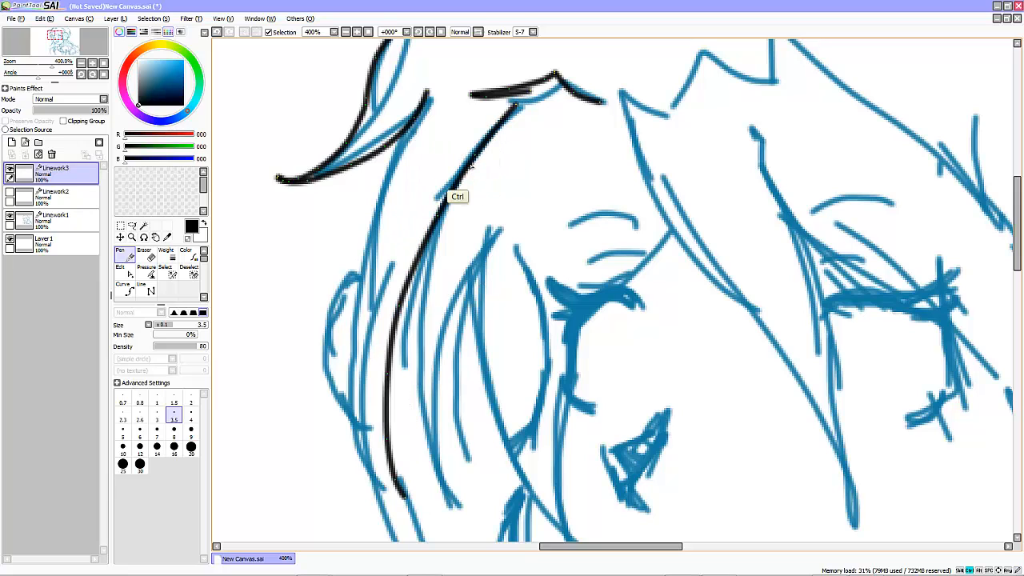
{"action": "key", "text": "ctrl+z"}
{"action": "left_click_drag", "start_coordinate": [496, 121], "coordinate": [444, 493]}
{"action": "key", "text": "ctrl+z"}
{"action": "left_click_drag", "start_coordinate": [528, 90], "coordinate": [430, 472]}
{"action": "left_click_drag", "start_coordinate": [470, 509], "coordinate": [429, 471]}
{"action": "key", "text": "ctrl+z"}
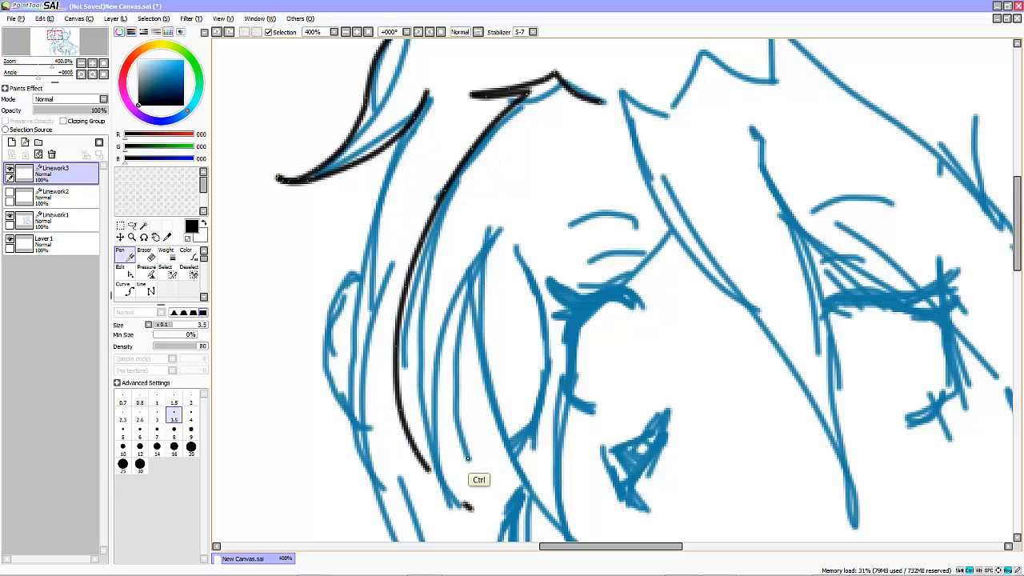
{"action": "key", "text": "ctrl+z"}
{"action": "left_click_drag", "start_coordinate": [470, 510], "coordinate": [429, 471]}
{"action": "key", "text": "ctrl+z"}
- Ink the inner edge of the side bang down to a pointed tip and clean up the tip with a size 7 eraser
{"action": "mouse_move", "coordinate": [501, 235]}
{"action": "left_mouse_down"}
{"action": "mouse_move", "coordinate": [474, 267]}
{"action": "mouse_move", "coordinate": [412, 488]}
{"action": "left_mouse_up"}
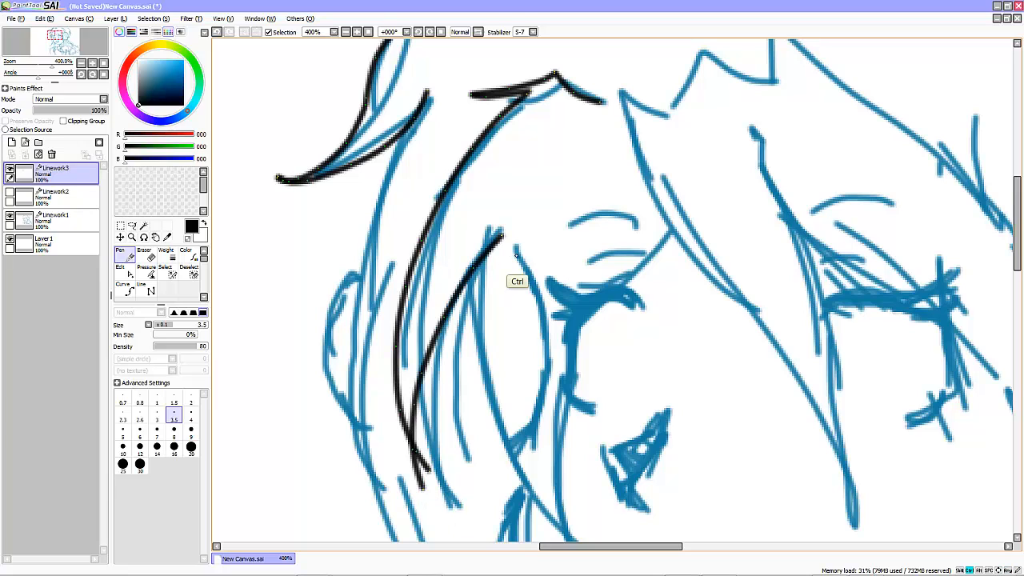
{"action": "key", "text": "ctrl+z"}
{"action": "mouse_move", "coordinate": [502, 231]}
{"action": "left_mouse_down"}
{"action": "mouse_move", "coordinate": [463, 507]}
{"action": "mouse_move", "coordinate": [428, 475]}
{"action": "mouse_move", "coordinate": [461, 507]}
{"action": "left_mouse_up"}
{"action": "left_click", "coordinate": [149, 255]}
{"action": "left_click", "coordinate": [156, 432]}
{"action": "left_click", "coordinate": [126, 255]}
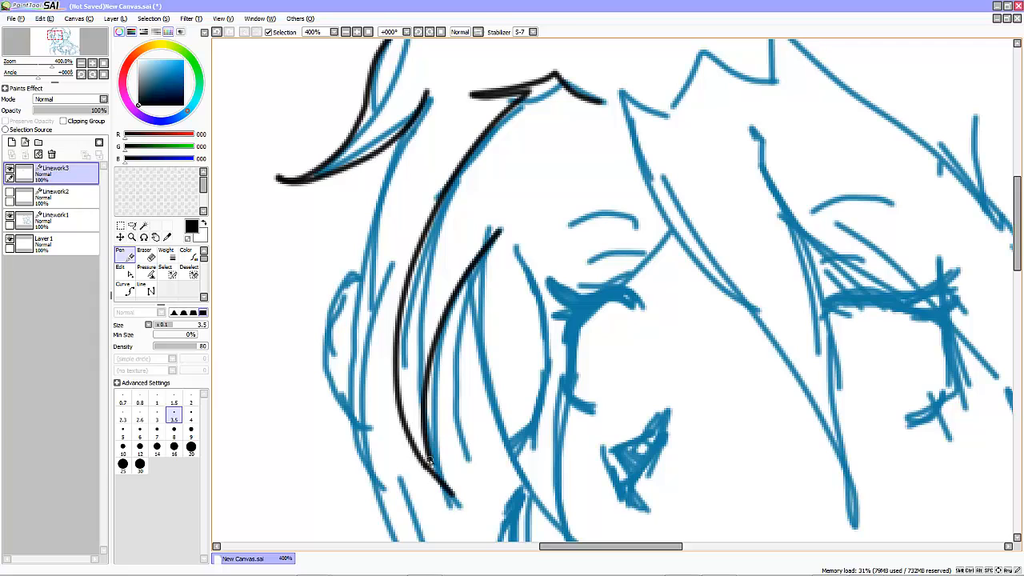
- Try to ink the jawline in black from below the ear to the chin, undoing rejected strokes and trimming the chin end with the eraser
{"action": "left_click_drag", "start_coordinate": [1017, 218], "coordinate": [1017, 280]}
{"action": "mouse_move", "coordinate": [524, 163]}
{"action": "left_mouse_down"}
{"action": "mouse_move", "coordinate": [508, 238]}
{"action": "mouse_move", "coordinate": [713, 438]}
{"action": "mouse_move", "coordinate": [527, 230]}
{"action": "left_mouse_up"}
{"action": "key", "text": "ctrl+z"}
{"action": "key", "text": "ctrl+z"}
{"action": "left_click_drag", "start_coordinate": [531, 186], "coordinate": [647, 413]}
{"action": "key", "text": "ctrl+z"}
{"action": "key", "text": "ctrl+z"}
{"action": "mouse_move", "coordinate": [530, 178]}
{"action": "left_mouse_down"}
{"action": "mouse_move", "coordinate": [668, 428]}
{"action": "mouse_move", "coordinate": [799, 459]}
{"action": "mouse_move", "coordinate": [848, 512]}
{"action": "left_mouse_up"}
{"action": "key", "text": "ctrl+z"}
{"action": "key", "text": "e"}
{"action": "mouse_move", "coordinate": [775, 491]}
{"action": "left_mouse_down"}
{"action": "mouse_move", "coordinate": [846, 530]}
{"action": "mouse_move", "coordinate": [840, 520]}
{"action": "left_mouse_up"}
- Adjust the line weight and the control-point pressure of the inked jawline
{"action": "left_click", "coordinate": [167, 254]}
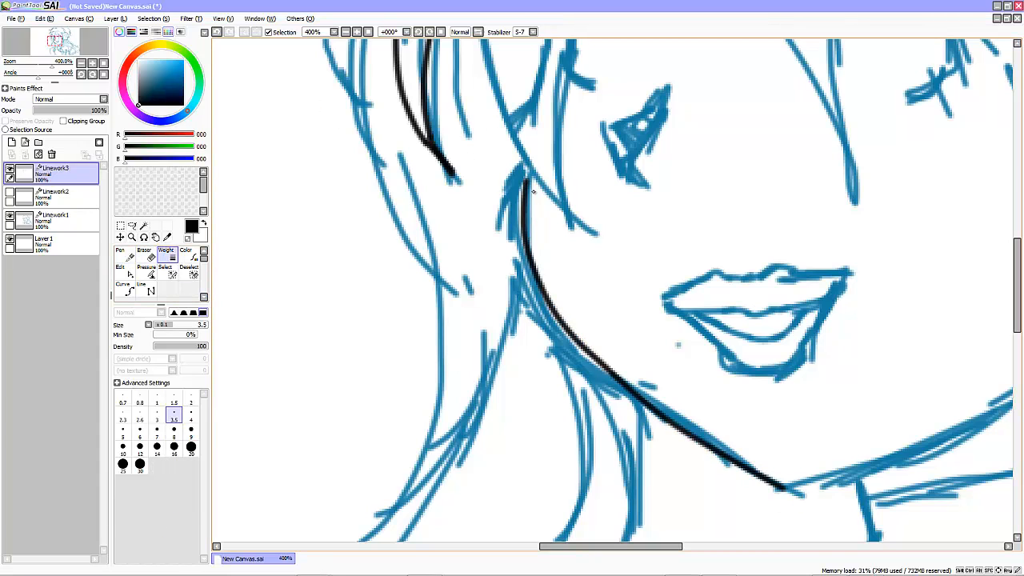
{"action": "left_click", "coordinate": [524, 190]}
{"action": "left_click", "coordinate": [146, 272]}
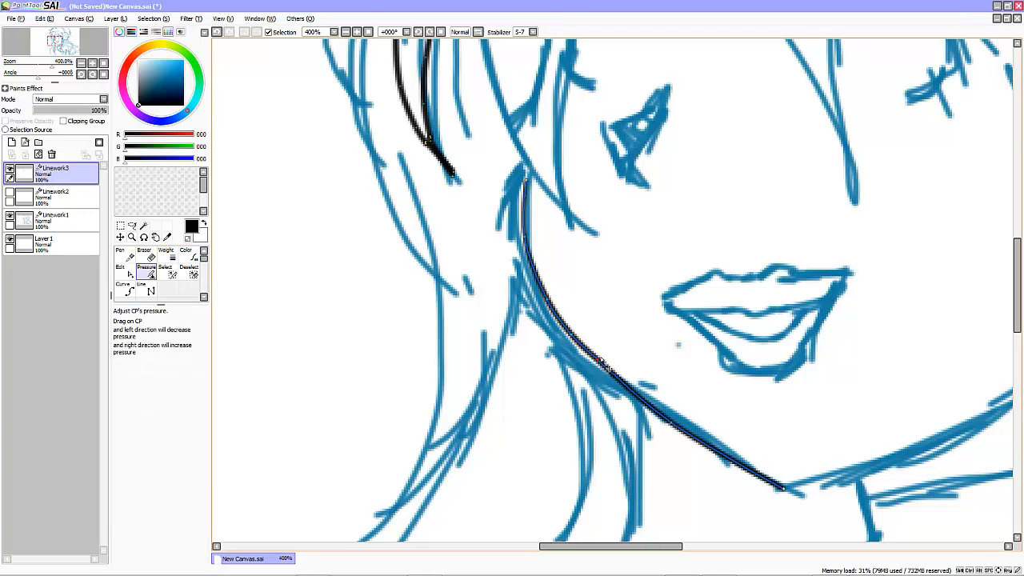
{"action": "left_click_drag", "start_coordinate": [783, 487], "coordinate": [764, 555]}
{"action": "scroll", "coordinate": [512, 385], "scroll_direction": "down", "scroll_amount": 4}
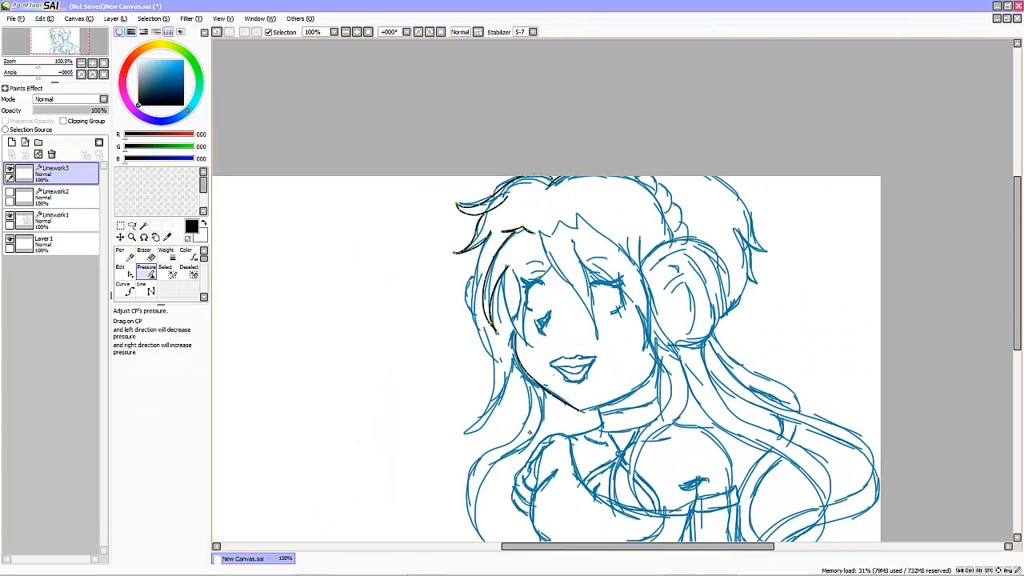
{"action": "key", "text": "n"}
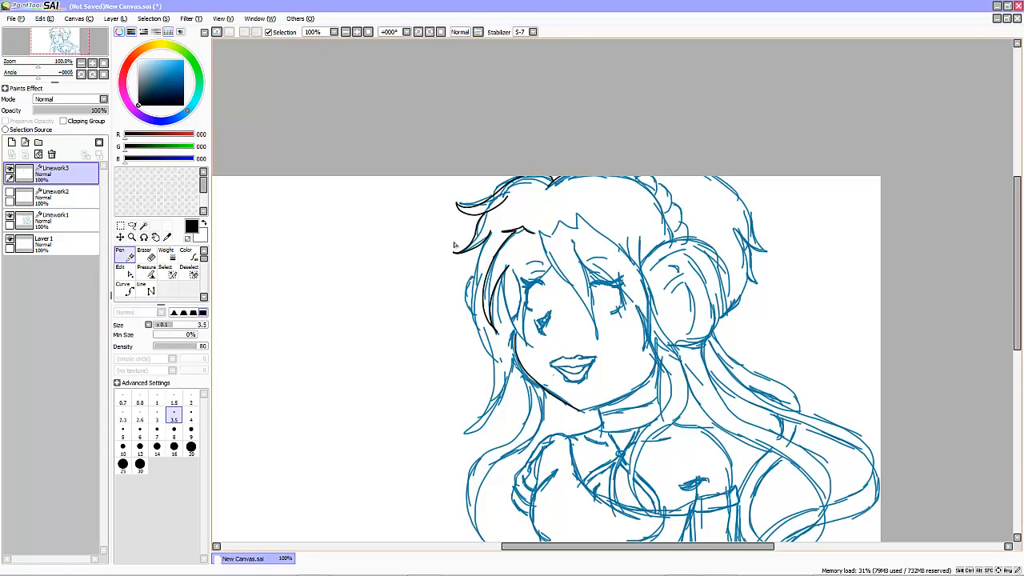
{"action": "scroll", "coordinate": [512, 384], "scroll_direction": "down", "scroll_amount": 1}
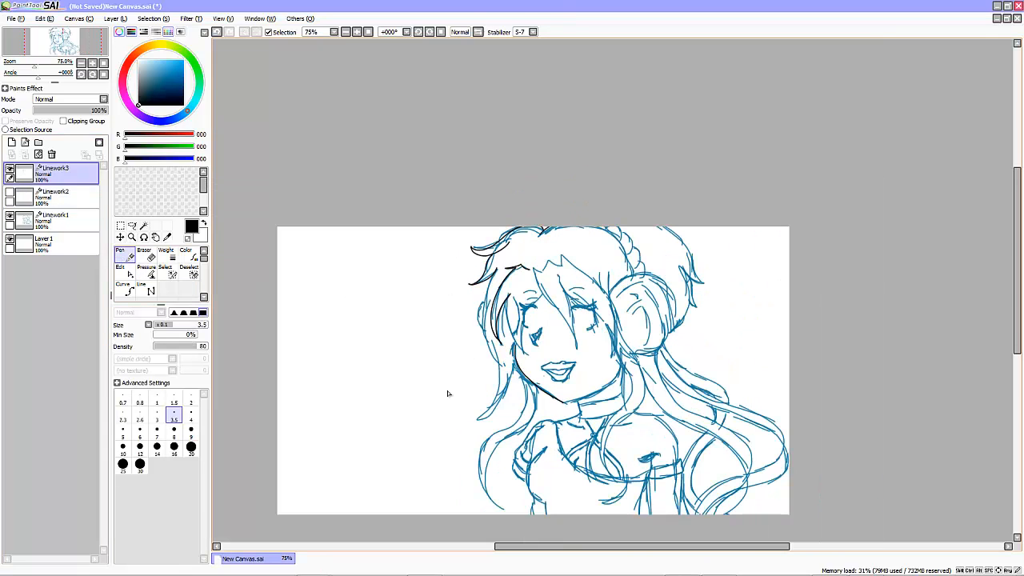
- Erase the inked jawline with the size 7 eraser
{"action": "left_click", "coordinate": [144, 254]}
{"action": "scroll", "coordinate": [524, 370], "scroll_direction": "up", "scroll_amount": 3}
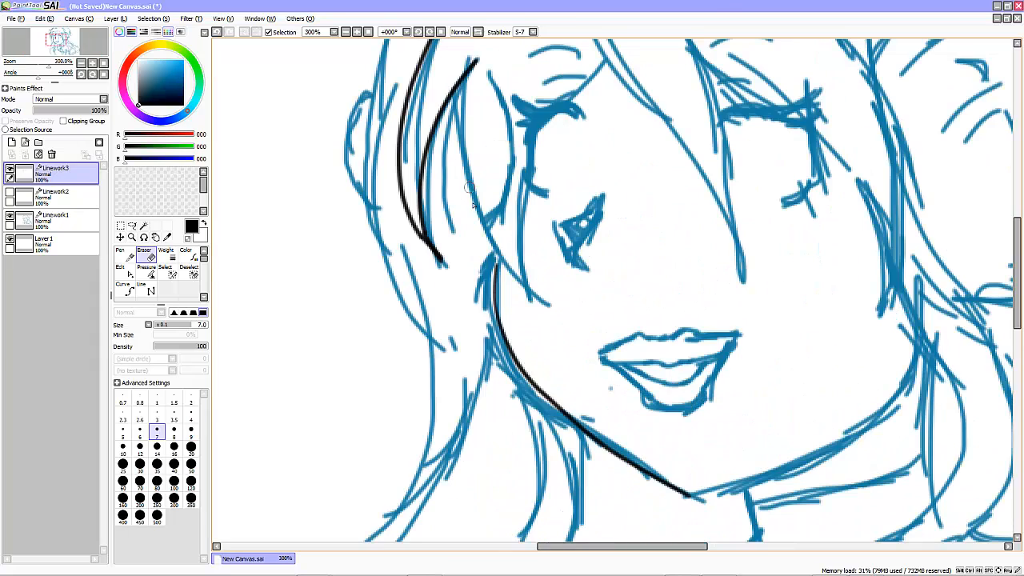
{"action": "mouse_move", "coordinate": [492, 264]}
{"action": "left_mouse_down"}
{"action": "mouse_move", "coordinate": [548, 392]}
{"action": "mouse_move", "coordinate": [635, 474]}
{"action": "left_mouse_up"}
{"action": "scroll", "coordinate": [668, 472], "scroll_direction": "down", "scroll_amount": 2}
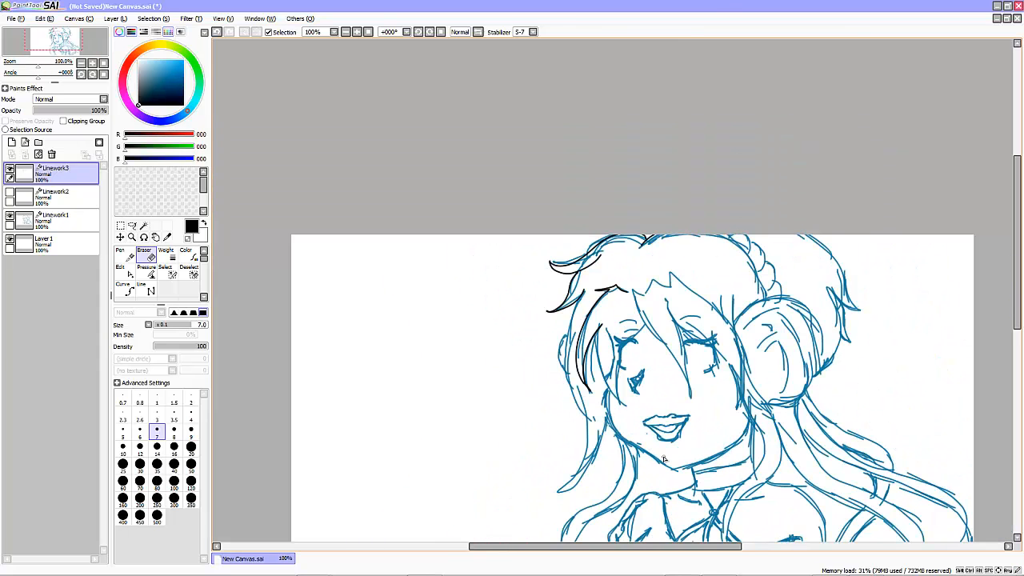
- Ink the zigzag peaks of the hairline above the middle of the forehead in black with the size 3.5 pen
{"action": "left_click", "coordinate": [125, 254]}
{"action": "left_click_drag", "start_coordinate": [520, 546], "coordinate": [543, 546]}
{"action": "left_click_drag", "start_coordinate": [1018, 264], "coordinate": [1018, 298]}
{"action": "scroll", "coordinate": [621, 192], "scroll_direction": "up", "scroll_amount": 4}
{"action": "mouse_move", "coordinate": [403, 195]}
{"action": "left_mouse_down"}
{"action": "mouse_move", "coordinate": [452, 232]}
{"action": "mouse_move", "coordinate": [485, 148]}
{"action": "mouse_move", "coordinate": [554, 187]}
{"action": "left_mouse_up"}
{"action": "key", "text": "ctrl+z"}
{"action": "mouse_move", "coordinate": [451, 229]}
{"action": "left_mouse_down"}
{"action": "mouse_move", "coordinate": [478, 148]}
{"action": "mouse_move", "coordinate": [559, 186]}
{"action": "mouse_move", "coordinate": [550, 122]}
{"action": "left_mouse_up"}
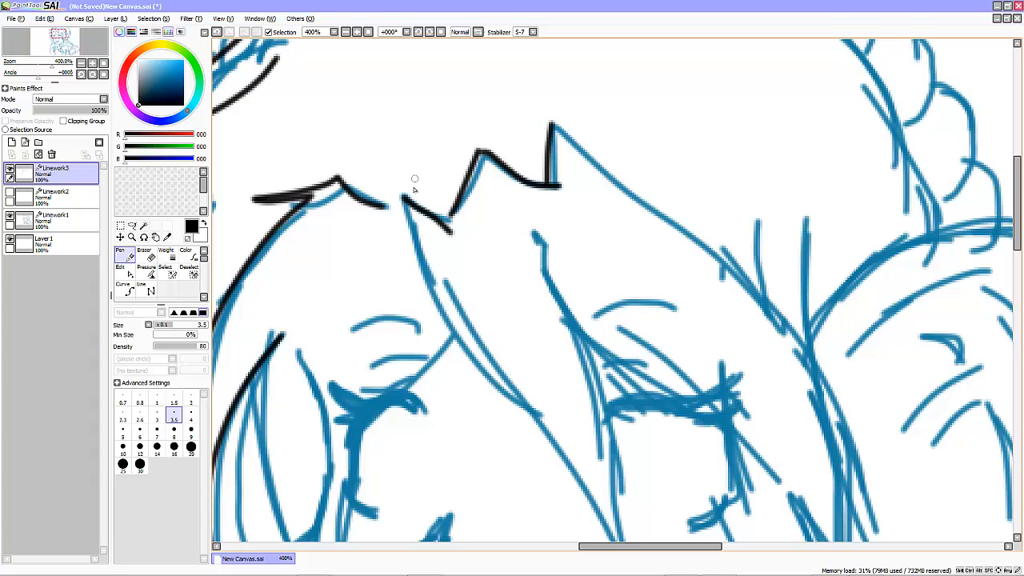
- Ink the central bangs between the eyes as a short pointed strand and a longer one tapering beside the nose
{"action": "scroll", "coordinate": [634, 122], "scroll_direction": "down", "scroll_amount": 4}
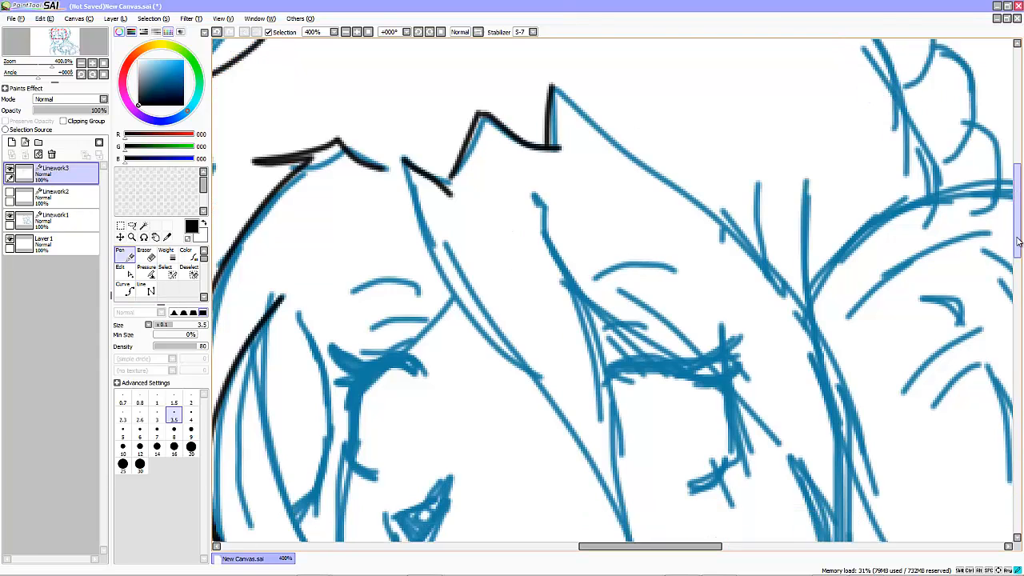
{"action": "mouse_move", "coordinate": [404, 74]}
{"action": "left_mouse_down"}
{"action": "mouse_move", "coordinate": [436, 178]}
{"action": "mouse_move", "coordinate": [630, 532]}
{"action": "left_mouse_up"}
{"action": "key", "text": "ctrl+z"}
{"action": "left_click_drag", "start_coordinate": [469, 218], "coordinate": [642, 454]}
{"action": "left_click_drag", "start_coordinate": [532, 96], "coordinate": [636, 440]}
{"action": "key", "text": "e"}
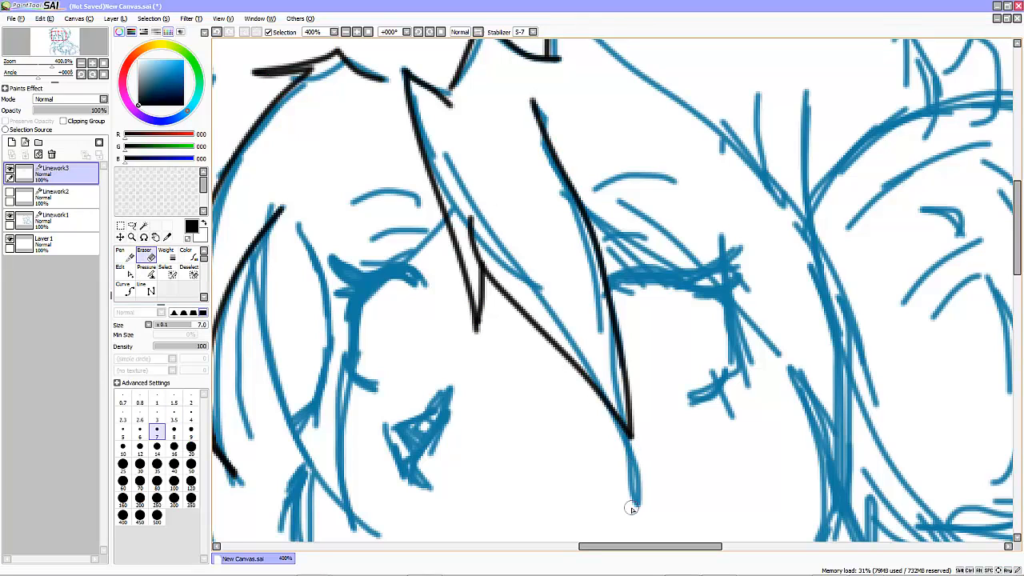
- Ink the lock beside the eye with two converging curves, add the short strand near the brow, and erase the overshoot at the lock's tip
{"action": "key", "text": "n"}
{"action": "left_click_drag", "start_coordinate": [241, 256], "coordinate": [373, 518]}
{"action": "key", "text": "ctrl+z"}
{"action": "left_click_drag", "start_coordinate": [253, 243], "coordinate": [388, 530]}
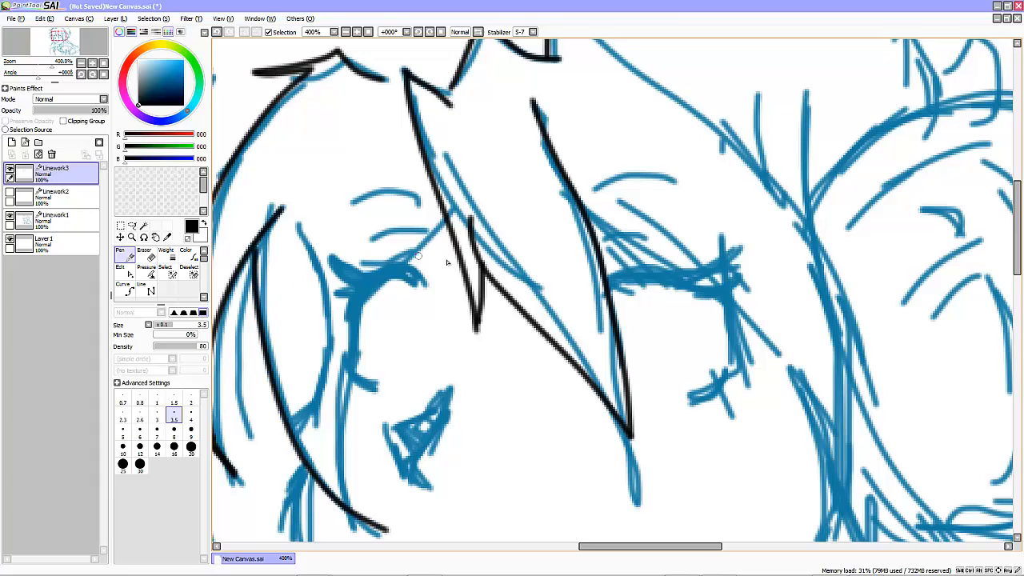
{"action": "left_click_drag", "start_coordinate": [448, 215], "coordinate": [402, 268]}
{"action": "left_click_drag", "start_coordinate": [348, 374], "coordinate": [404, 569]}
{"action": "left_click_drag", "start_coordinate": [1017, 232], "coordinate": [1016, 264]}
{"action": "key", "text": "e"}
{"action": "mouse_move", "coordinate": [367, 347]}
{"action": "left_mouse_down"}
{"action": "mouse_move", "coordinate": [350, 352]}
{"action": "mouse_move", "coordinate": [382, 396]}
{"action": "left_mouse_up"}
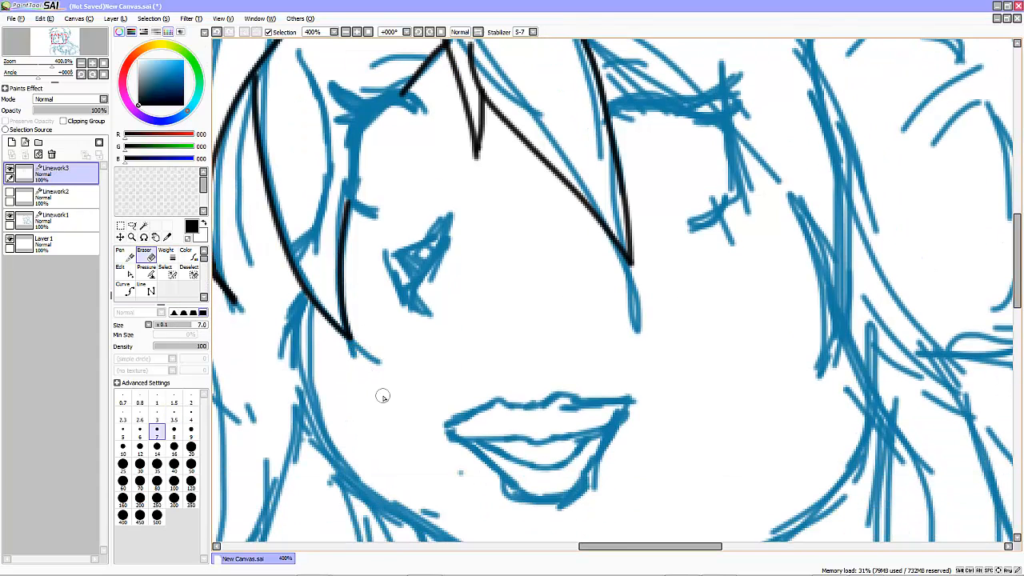
- Ink the nose as a single black curve along the edge of the sketched nose
{"action": "key", "text": "n"}
{"action": "mouse_move", "coordinate": [452, 226]}
{"action": "left_mouse_down"}
{"action": "mouse_move", "coordinate": [416, 272]}
{"action": "mouse_move", "coordinate": [430, 323]}
{"action": "mouse_move", "coordinate": [440, 323]}
{"action": "left_mouse_up"}
{"action": "key", "text": "ctrl+z"}
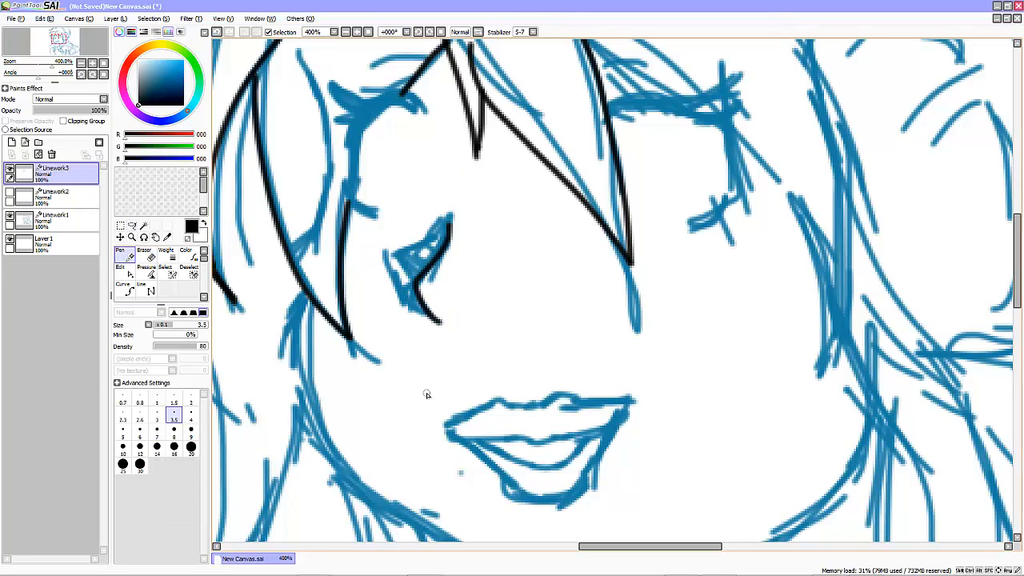
- Ink the top contour of the upper lip with its two peaks and trim the overshooting mouth corner with the eraser
{"action": "scroll", "coordinate": [426, 394], "scroll_direction": "down", "scroll_amount": 3}
{"action": "left_click_drag", "start_coordinate": [501, 286], "coordinate": [640, 289]}
{"action": "left_click_drag", "start_coordinate": [504, 285], "coordinate": [446, 312]}
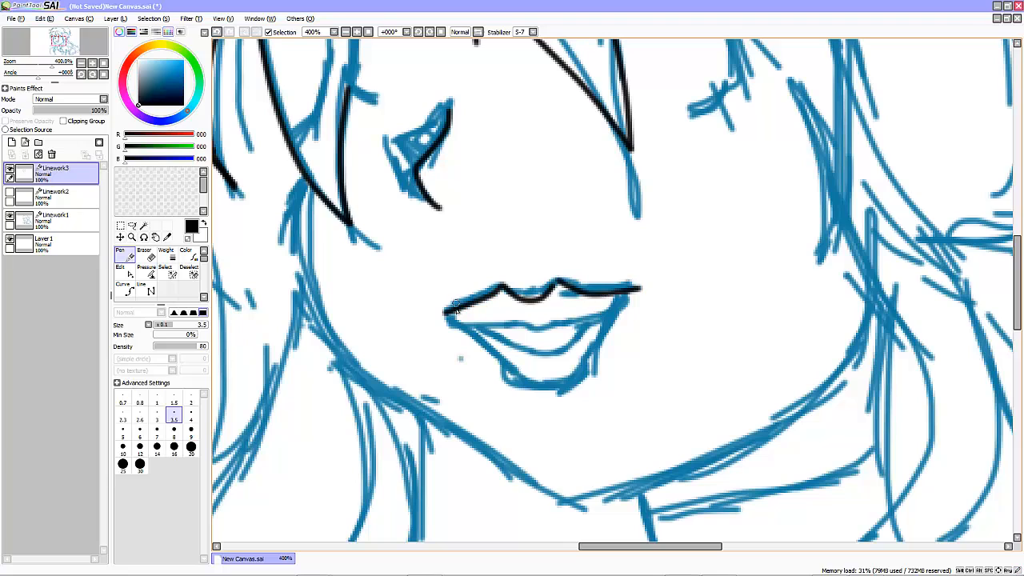
{"action": "left_click", "coordinate": [150, 256]}
{"action": "left_click_drag", "start_coordinate": [642, 284], "coordinate": [630, 289]}
- Try to ink the lip parting line, the lower lip contour and the inner mouth curve, redoing the lower lip's side several times
{"action": "left_click", "coordinate": [128, 257]}
{"action": "left_click_drag", "start_coordinate": [533, 332], "coordinate": [607, 303]}
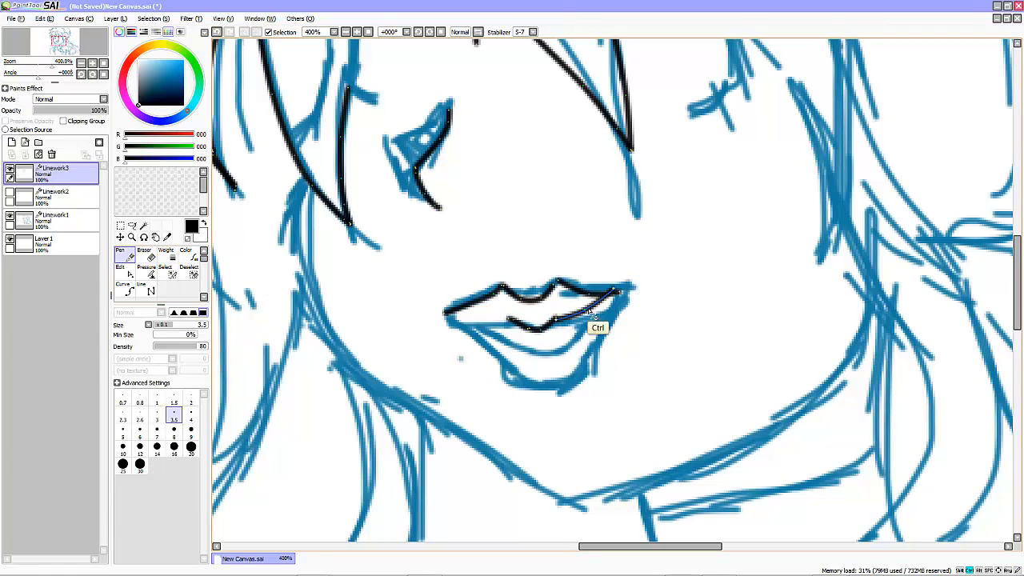
{"action": "mouse_move", "coordinate": [446, 312]}
{"action": "left_mouse_down"}
{"action": "mouse_move", "coordinate": [510, 323]}
{"action": "mouse_move", "coordinate": [516, 369]}
{"action": "mouse_move", "coordinate": [547, 381]}
{"action": "left_mouse_up"}
{"action": "left_click_drag", "start_coordinate": [545, 381], "coordinate": [602, 310]}
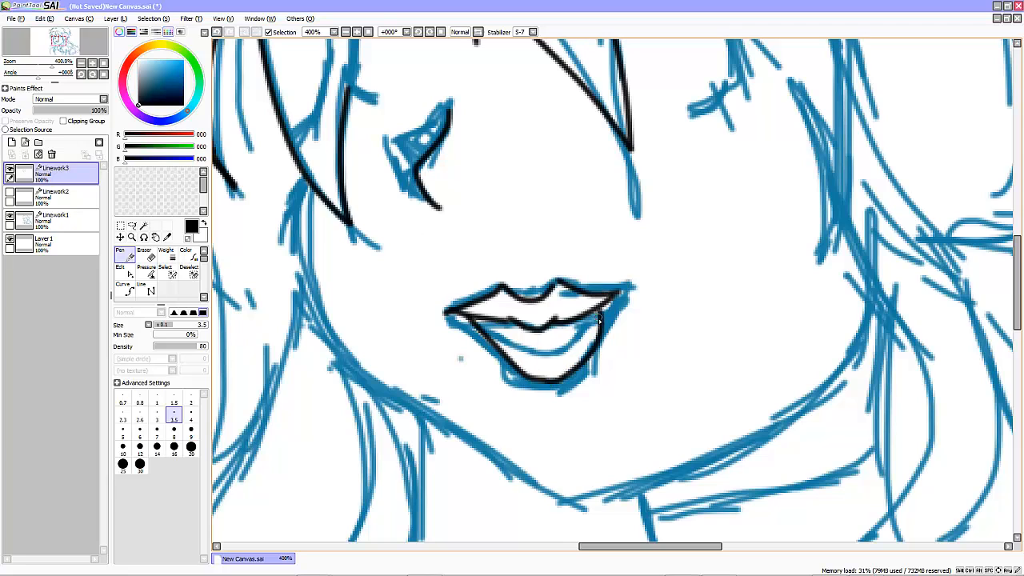
{"action": "key", "text": "ctrl+z"}
{"action": "left_click_drag", "start_coordinate": [545, 381], "coordinate": [592, 309]}
{"action": "key", "text": "ctrl+z"}
{"action": "left_click_drag", "start_coordinate": [552, 379], "coordinate": [594, 319]}
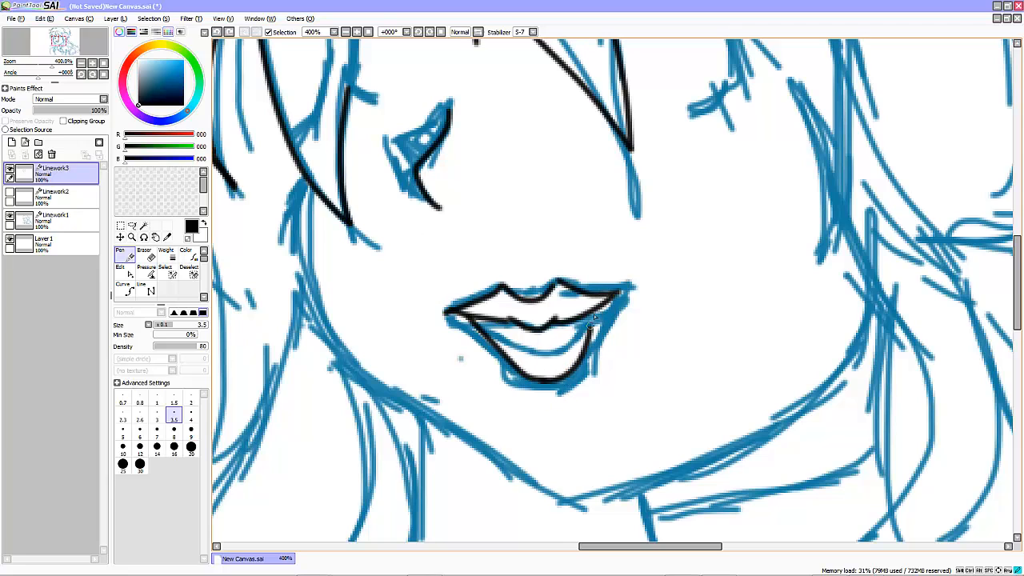
{"action": "key", "text": "ctrl+z"}
{"action": "mouse_move", "coordinate": [482, 320]}
{"action": "left_mouse_down"}
{"action": "mouse_move", "coordinate": [552, 358]}
{"action": "mouse_move", "coordinate": [594, 317]}
{"action": "left_mouse_up"}
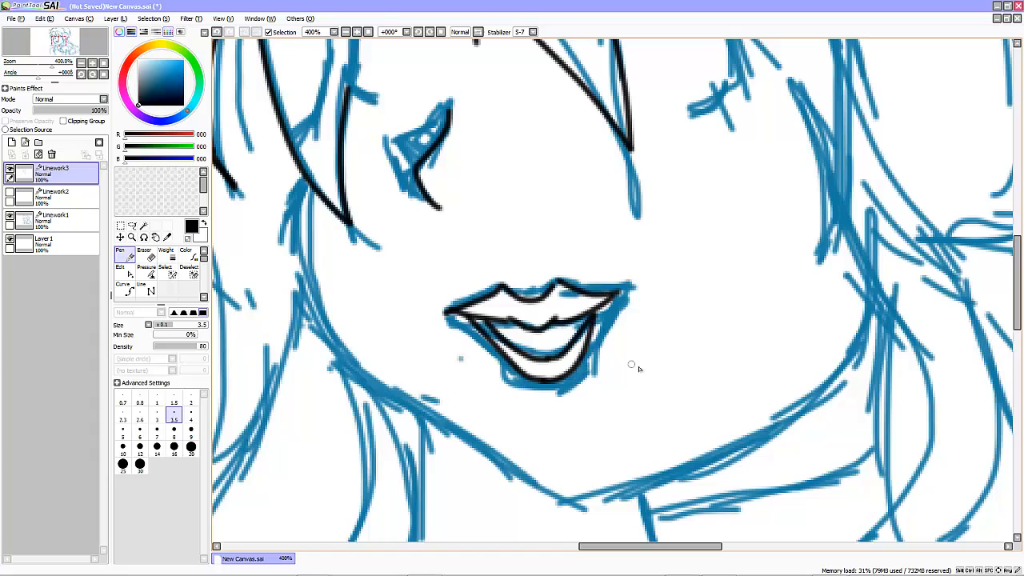
- Undo the mouth strokes back to the upper lip's top contour
{"action": "key", "text": "ctrl+z"}
{"action": "key", "text": "ctrl+z"}
{"action": "key", "text": "ctrl+z"}
{"action": "key", "text": "ctrl+z"}
{"action": "key", "text": "ctrl+z"}
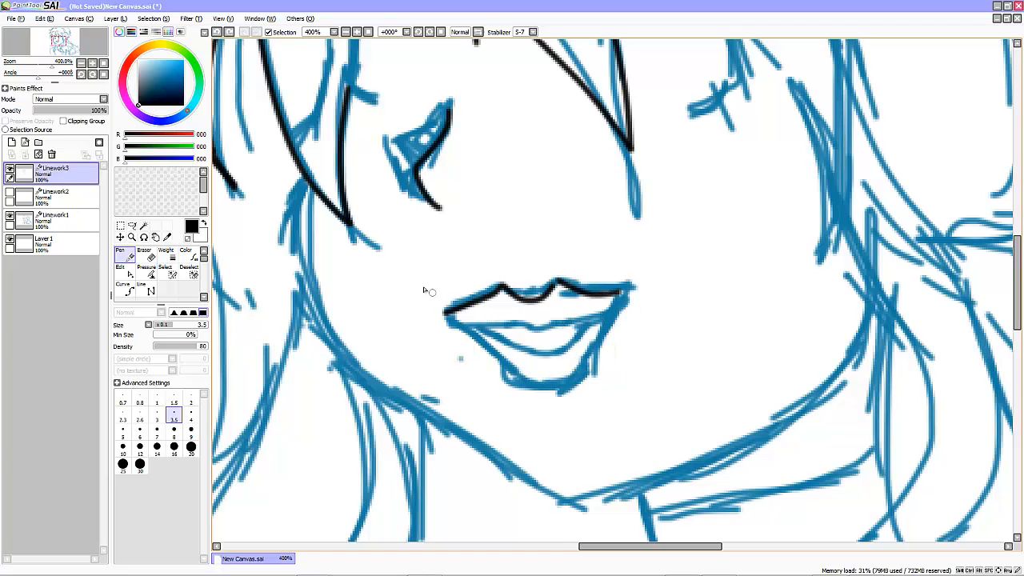
- Ink the lower edge of the upper lip from corner to corner, undoing unsatisfactory strokes
{"action": "mouse_move", "coordinate": [480, 323]}
{"action": "left_mouse_down"}
{"action": "mouse_move", "coordinate": [547, 352]}
{"action": "mouse_move", "coordinate": [621, 293]}
{"action": "left_mouse_up"}
{"action": "key", "text": "ctrl+z"}
{"action": "key", "text": "ctrl+z"}
{"action": "left_click_drag", "start_coordinate": [446, 312], "coordinate": [507, 319]}
{"action": "key", "text": "ctrl+z"}
{"action": "mouse_move", "coordinate": [446, 312]}
{"action": "left_mouse_down"}
{"action": "mouse_move", "coordinate": [512, 322]}
{"action": "mouse_move", "coordinate": [555, 392]}
{"action": "mouse_move", "coordinate": [566, 390]}
{"action": "left_mouse_up"}
{"action": "key", "text": "ctrl+z"}
{"action": "key", "text": "ctrl+z"}
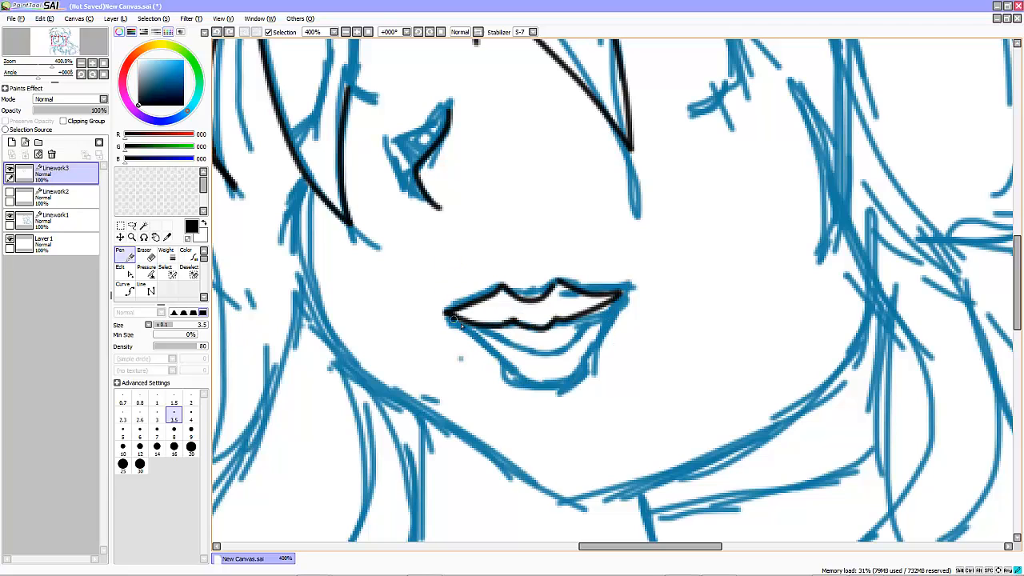
- Ink the lower lip's outer contour and the inner curve of the open mouth
{"action": "key", "text": "ctrl+z"}
{"action": "mouse_move", "coordinate": [454, 319]}
{"action": "left_mouse_down"}
{"action": "mouse_move", "coordinate": [569, 386]}
{"action": "mouse_move", "coordinate": [611, 301]}
{"action": "left_mouse_up"}
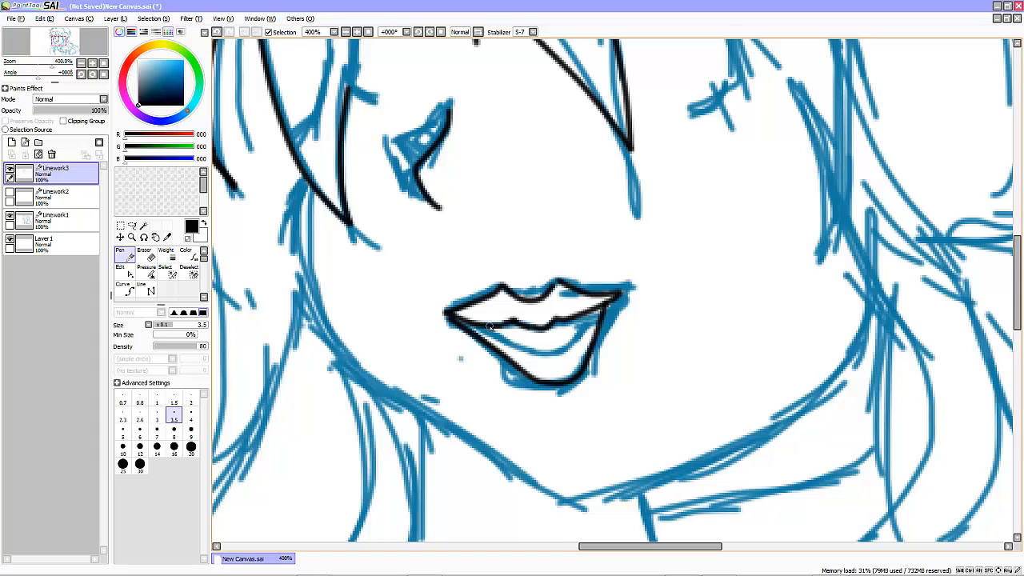
{"action": "left_click_drag", "start_coordinate": [491, 326], "coordinate": [576, 319]}
- Erase the dip between the upper lip's two peaks and redraw it as a shallower curve
{"action": "left_click", "coordinate": [146, 256]}
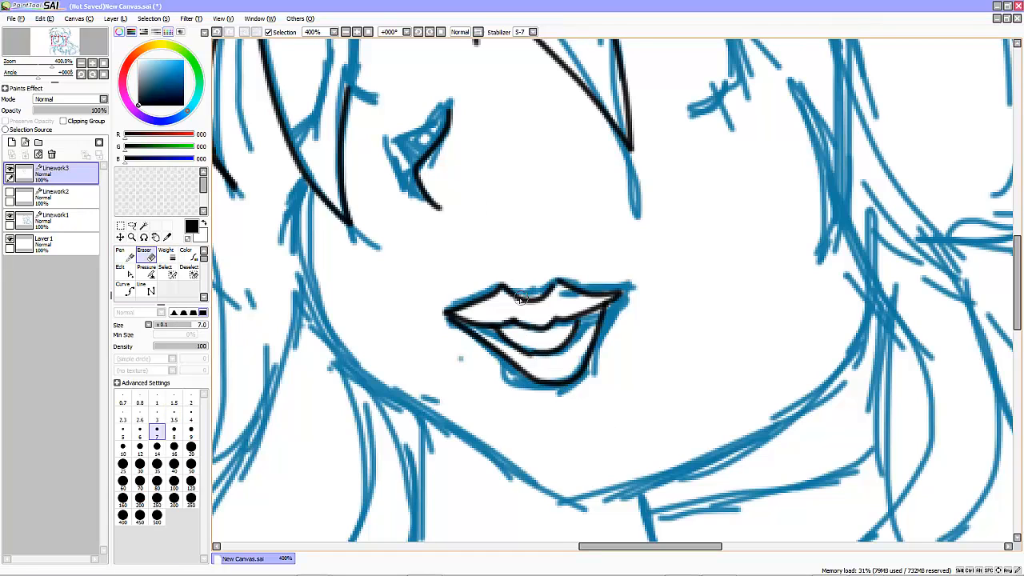
{"action": "left_click", "coordinate": [125, 256]}
{"action": "left_click_drag", "start_coordinate": [517, 296], "coordinate": [551, 287]}
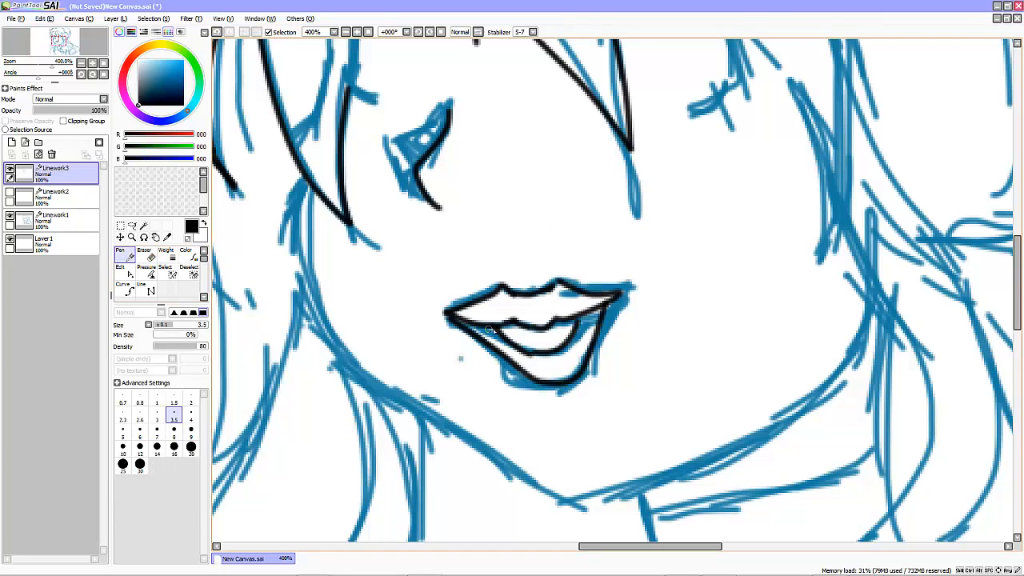
- Erase the slanted side of the lower lip below the nose and redraw it as a fuller, rounder curve
{"action": "key", "text": "e"}
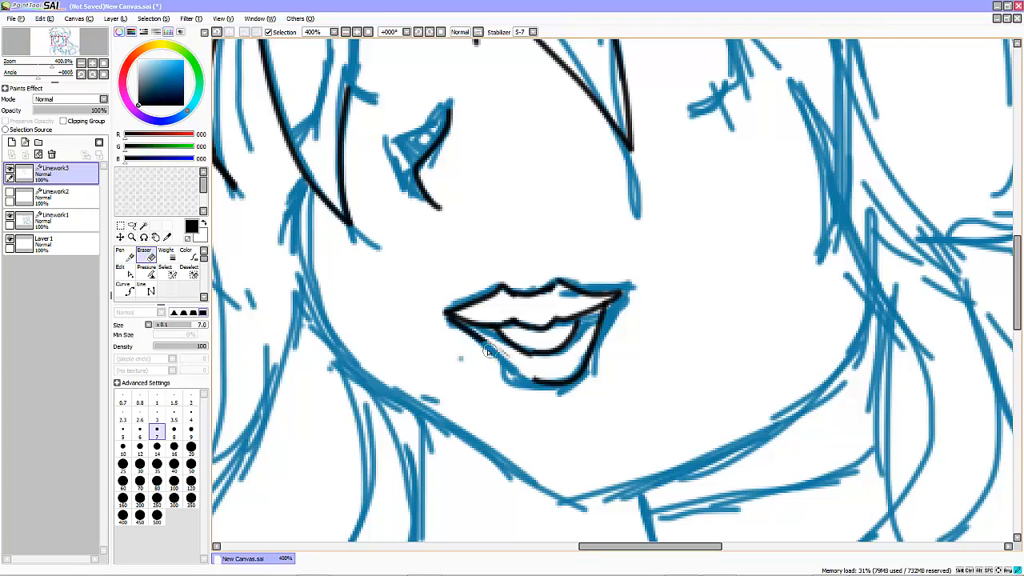
{"action": "mouse_move", "coordinate": [490, 352]}
{"action": "left_mouse_down"}
{"action": "mouse_move", "coordinate": [444, 318]}
{"action": "mouse_move", "coordinate": [538, 386]}
{"action": "left_mouse_up"}
{"action": "key", "text": "n"}
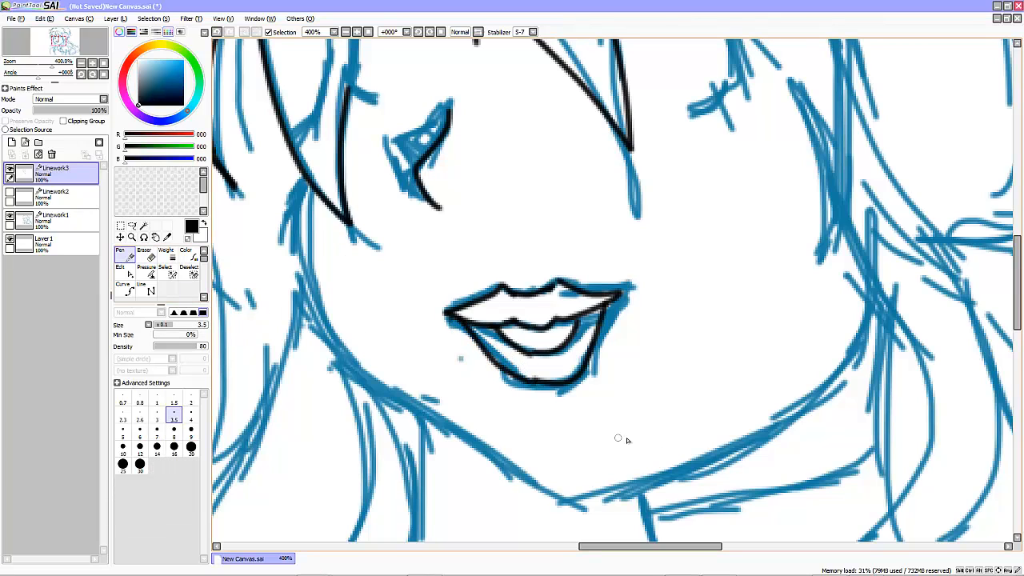
{"action": "key", "text": "ctrl+z"}
{"action": "left_click_drag", "start_coordinate": [466, 325], "coordinate": [537, 384]}
- Ink the head contour along the braid as one curve from the canvas edge down to the bun
{"action": "scroll", "coordinate": [397, 287], "scroll_direction": "down", "scroll_amount": 4}
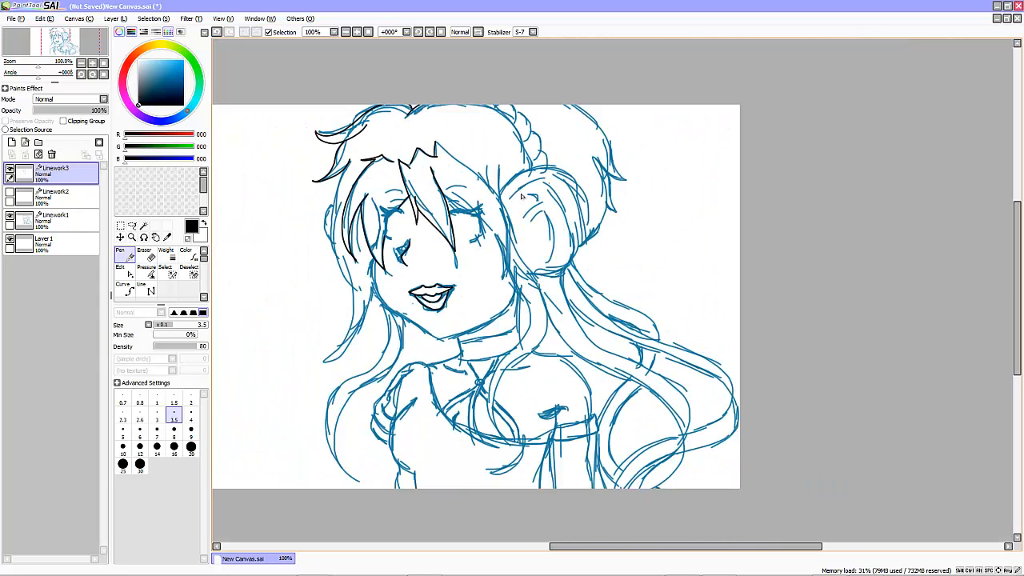
{"action": "scroll", "coordinate": [502, 148], "scroll_direction": "up", "scroll_amount": 4}
{"action": "left_click_drag", "start_coordinate": [477, 106], "coordinate": [595, 296]}
{"action": "key", "text": "ctrl+z"}
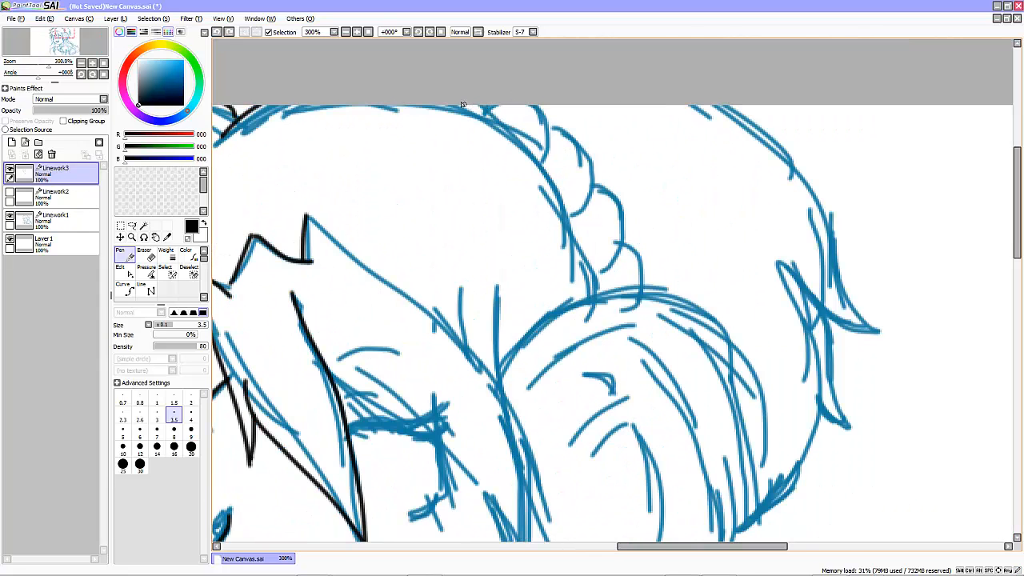
{"action": "left_click_drag", "start_coordinate": [474, 106], "coordinate": [601, 291]}
- Ink the rounded braid segments down to the bun and erase the last segment's overlap with the bun
{"action": "left_click_drag", "start_coordinate": [538, 106], "coordinate": [545, 166]}
{"action": "left_click_drag", "start_coordinate": [553, 130], "coordinate": [573, 222]}
{"action": "key", "text": "ctrl+z"}
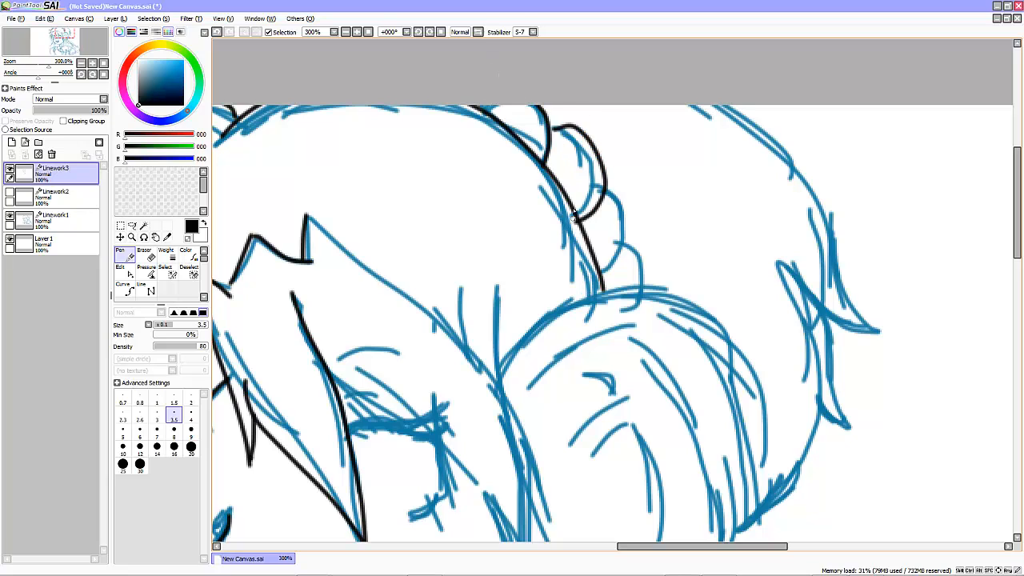
{"action": "key", "text": "ctrl+z"}
{"action": "left_click_drag", "start_coordinate": [552, 131], "coordinate": [572, 221]}
{"action": "left_click_drag", "start_coordinate": [591, 187], "coordinate": [599, 240]}
{"action": "left_click_drag", "start_coordinate": [598, 301], "coordinate": [594, 243]}
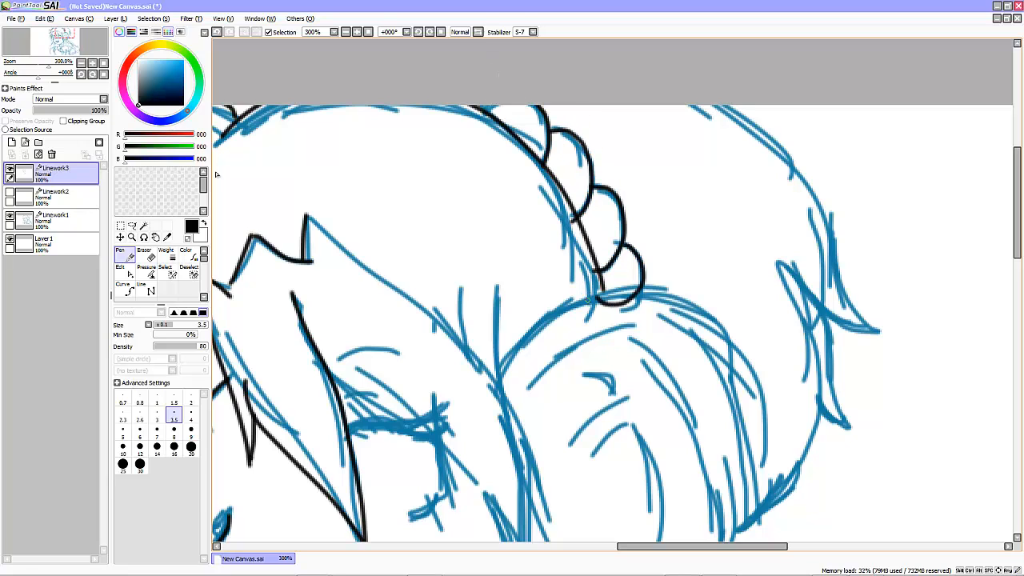
{"action": "key", "text": "e"}
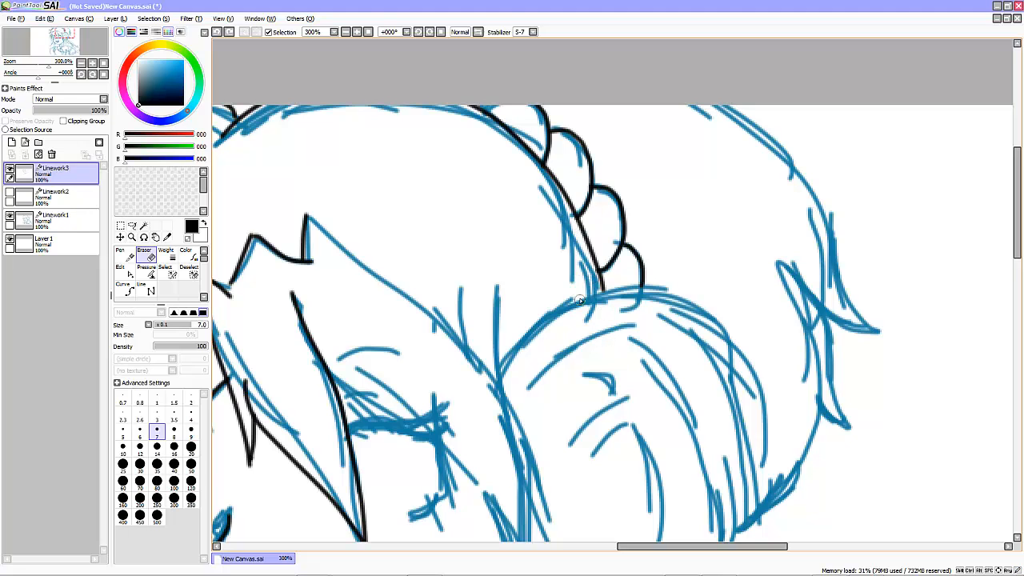
- Ink the rear edge of the neck collar as a slightly curved upright line and trim its lower end with the eraser
{"action": "scroll", "coordinate": [535, 231], "scroll_direction": "down", "scroll_amount": 5}
{"action": "key", "text": "n"}
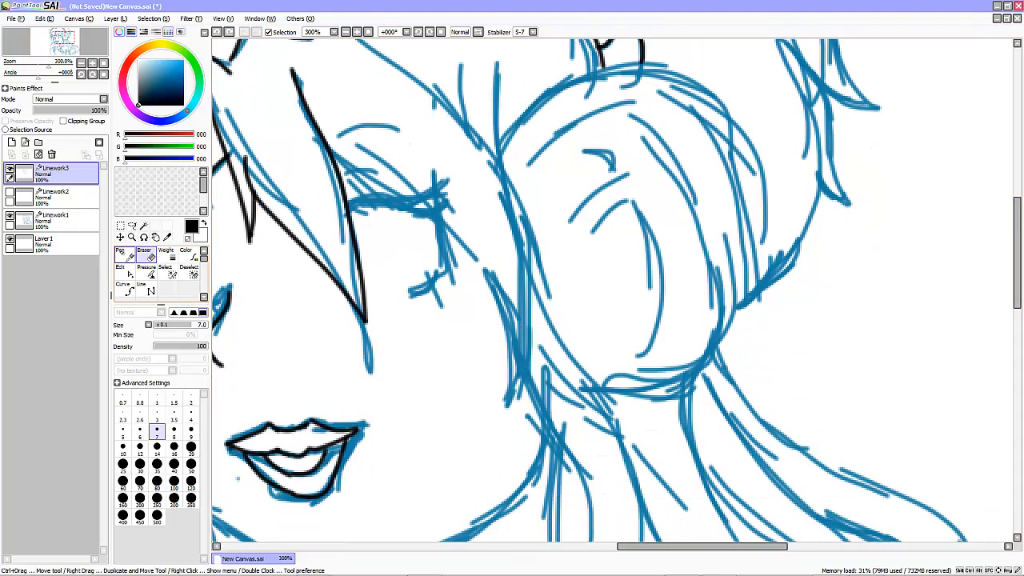
{"action": "scroll", "coordinate": [692, 188], "scroll_direction": "down", "scroll_amount": 3}
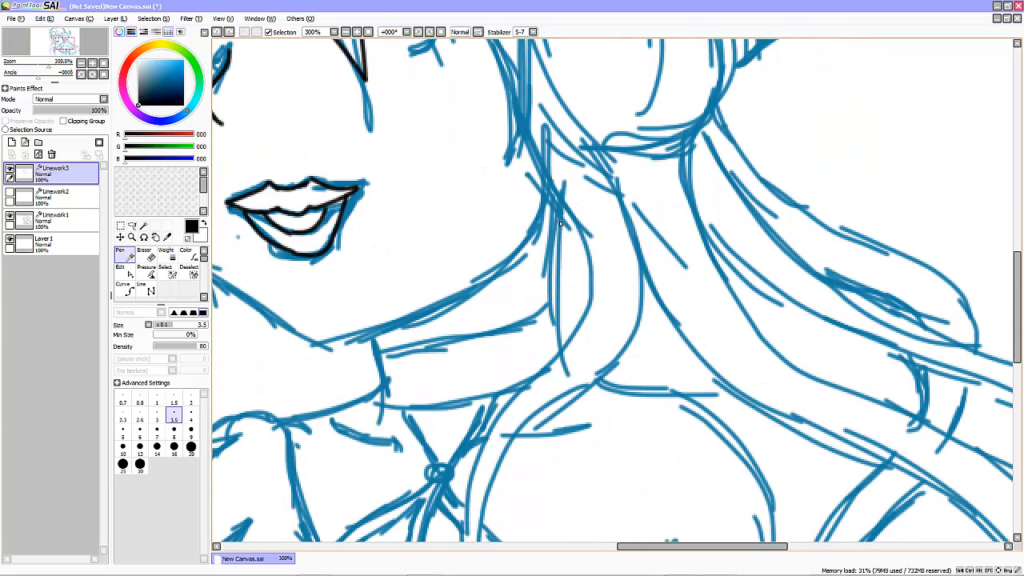
{"action": "left_click_drag", "start_coordinate": [563, 214], "coordinate": [565, 365]}
{"action": "left_click_drag", "start_coordinate": [563, 204], "coordinate": [551, 372]}
{"action": "left_click", "coordinate": [150, 256]}
{"action": "left_click", "coordinate": [127, 255]}
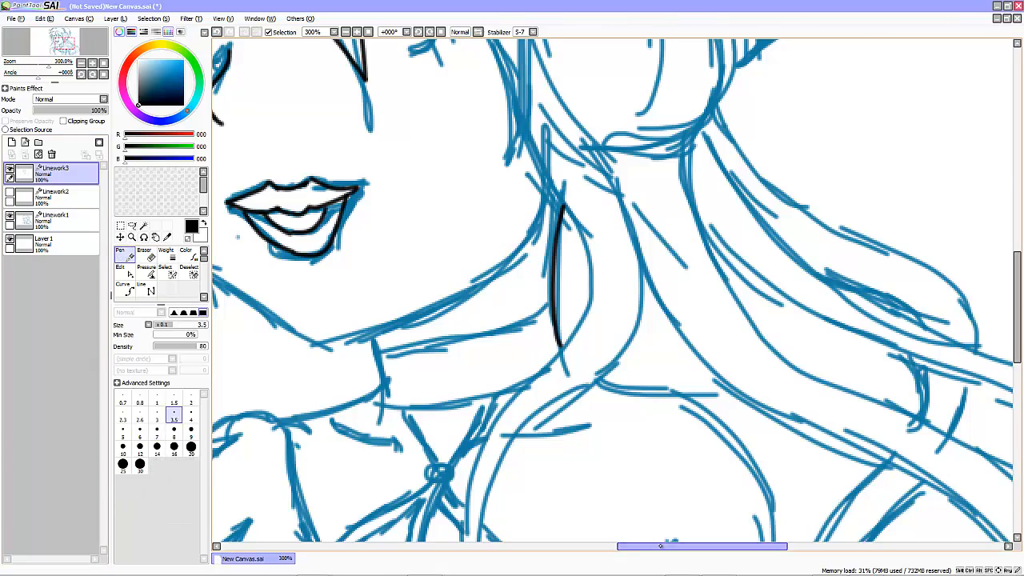
- Ink the collar's front edge and its upper edge under the chin, redoing the upper edge until it meets the rear line
{"action": "left_click_drag", "start_coordinate": [670, 547], "coordinate": [635, 547]}
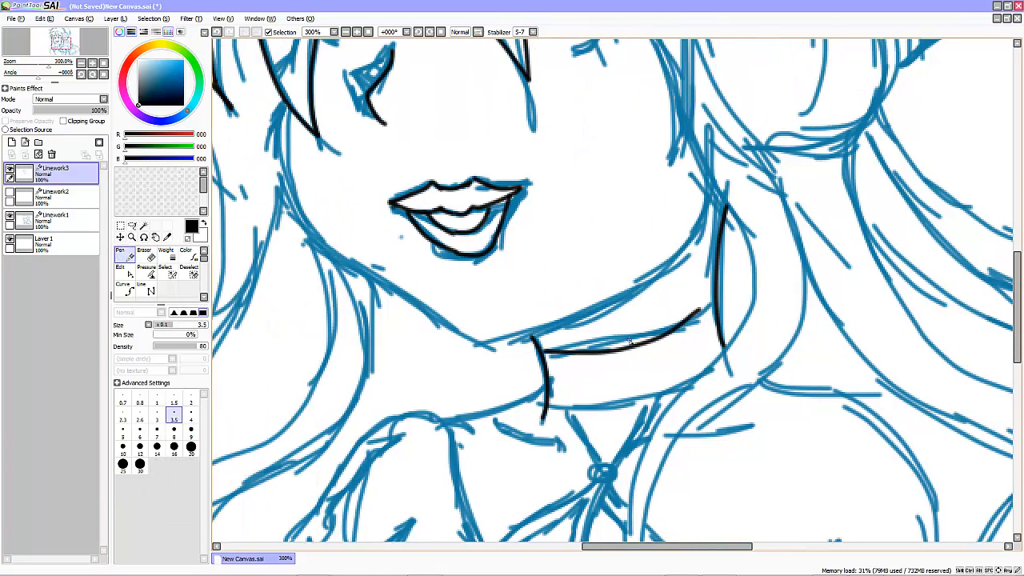
{"action": "key", "text": "ctrl+z"}
{"action": "left_click_drag", "start_coordinate": [545, 352], "coordinate": [712, 314]}
{"action": "key", "text": "ctrl+z"}
{"action": "left_click_drag", "start_coordinate": [541, 350], "coordinate": [722, 304]}
{"action": "key", "text": "ctrl+z"}
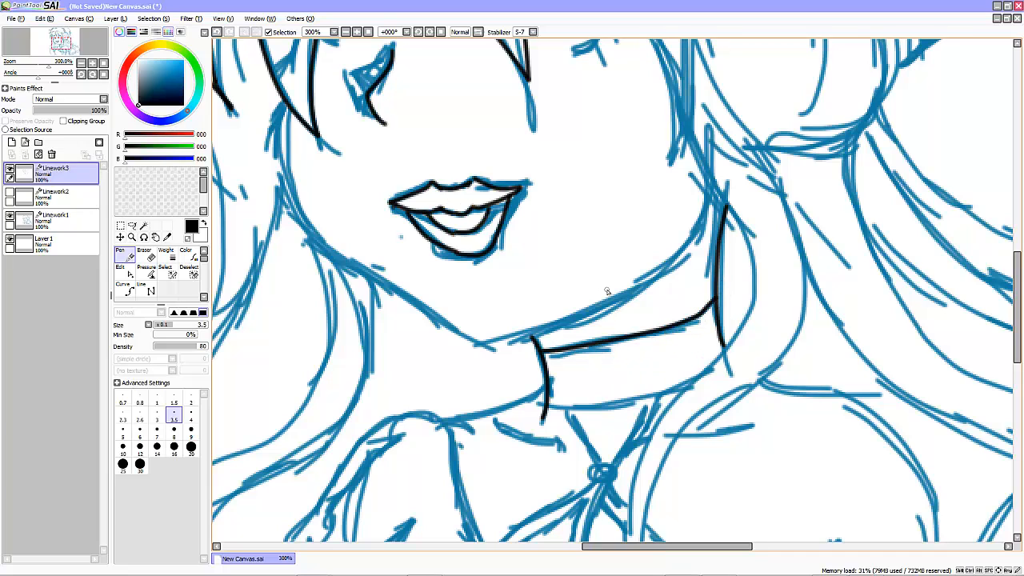
- Ink a short eyelid crease line above each eye beside the fringe strands
{"action": "scroll", "coordinate": [616, 370], "scroll_direction": "down", "scroll_amount": 3}
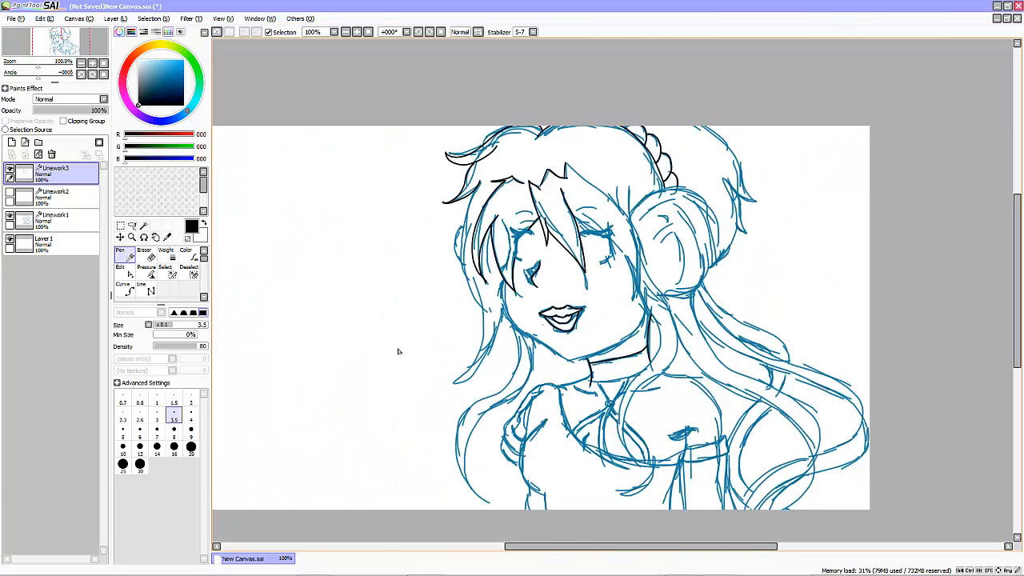
{"action": "scroll", "coordinate": [565, 88], "scroll_direction": "up", "scroll_amount": 2}
{"action": "scroll", "coordinate": [574, 352], "scroll_direction": "up", "scroll_amount": 3}
{"action": "mouse_move", "coordinate": [604, 391]}
{"action": "left_mouse_down"}
{"action": "mouse_move", "coordinate": [604, 149]}
{"action": "mouse_move", "coordinate": [694, 162]}
{"action": "left_mouse_up"}
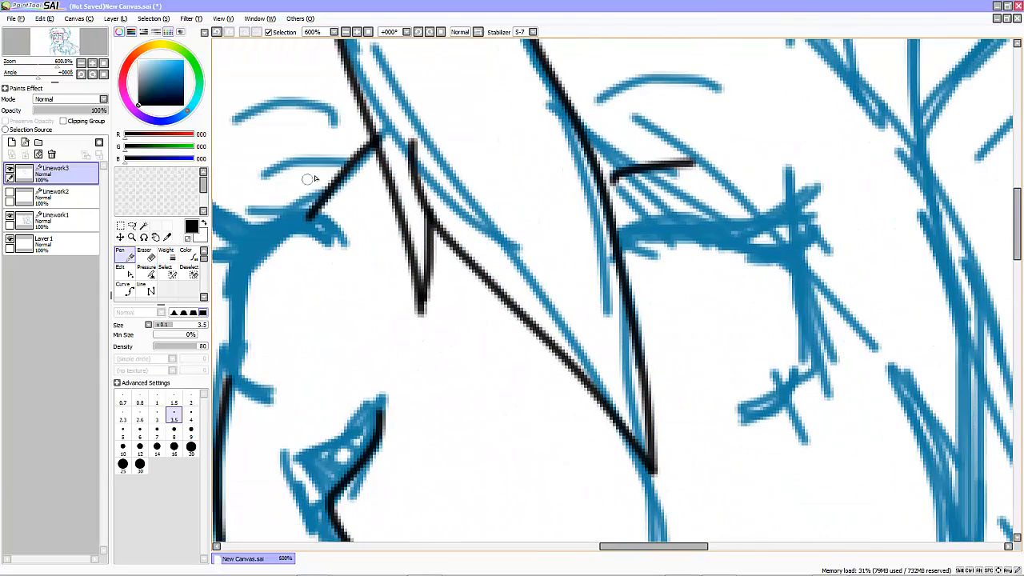
{"action": "key", "text": "ctrl+z"}
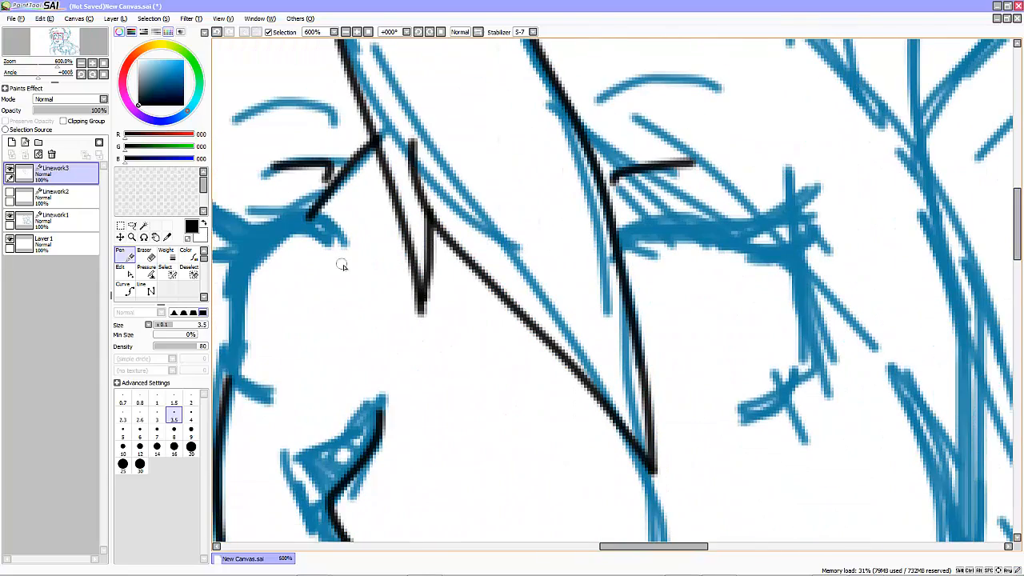
{"action": "scroll", "coordinate": [325, 257], "scroll_direction": "down", "scroll_amount": 3}
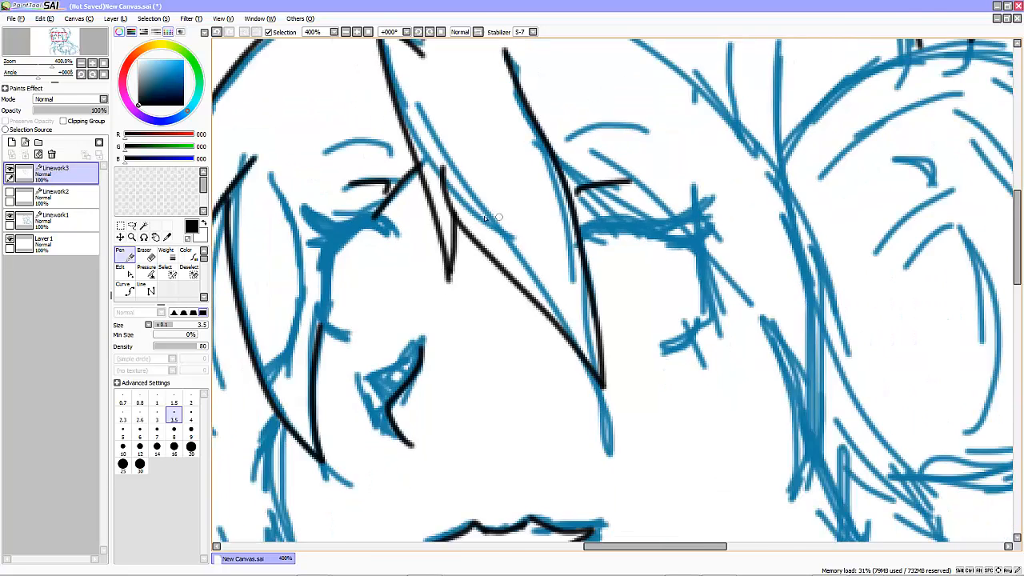
- Erase the stray blue sketch strokes between the fringe and the bun on Linework1, and return to the pen on Linework3
{"action": "left_click", "coordinate": [146, 256]}
{"action": "left_click", "coordinate": [625, 173], "text": "ctrl+shift"}
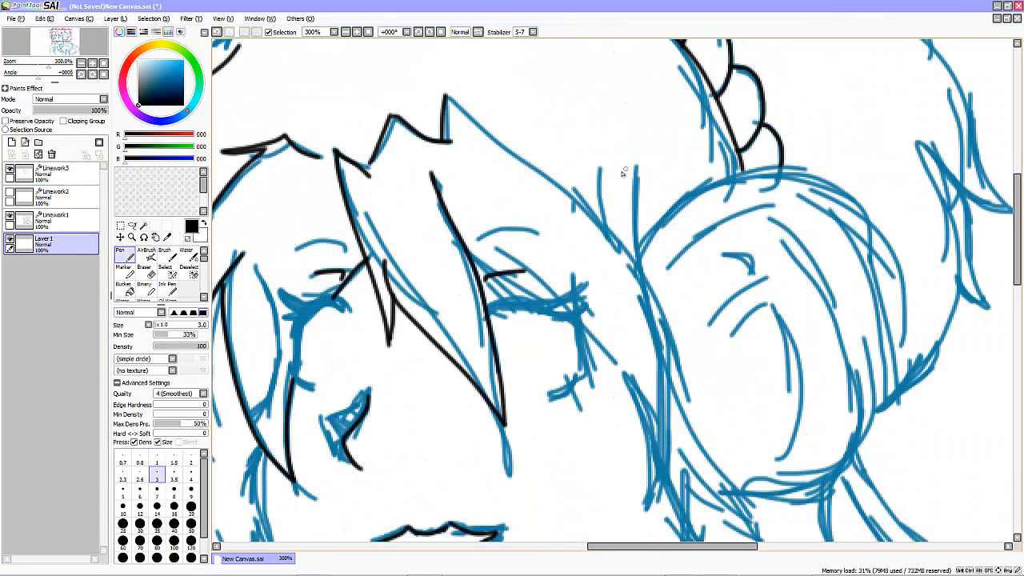
{"action": "left_click", "coordinate": [600, 178], "text": "ctrl+shift"}
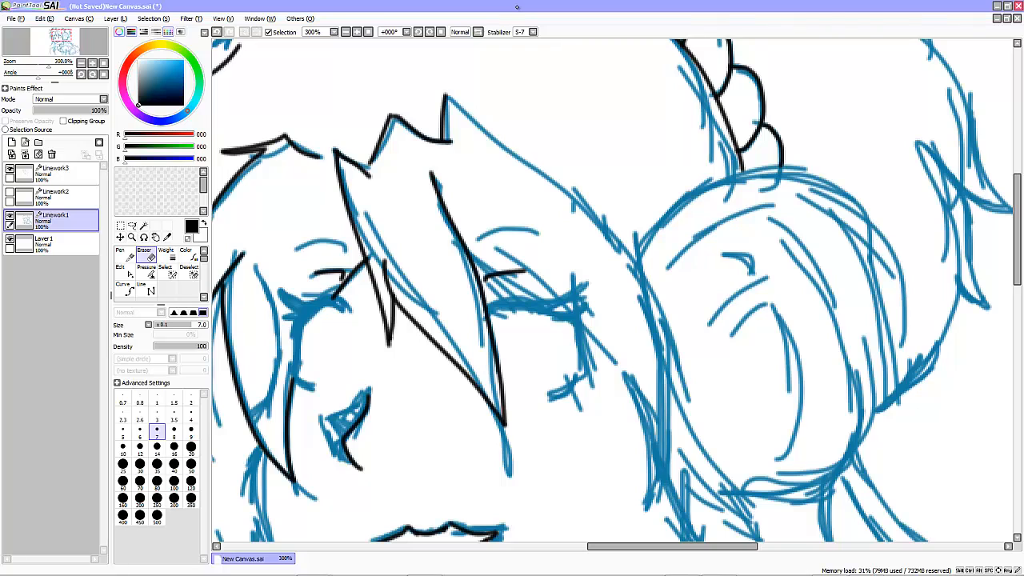
{"action": "left_click", "coordinate": [52, 172]}
{"action": "left_click", "coordinate": [121, 253]}
{"action": "left_click", "coordinate": [122, 255]}
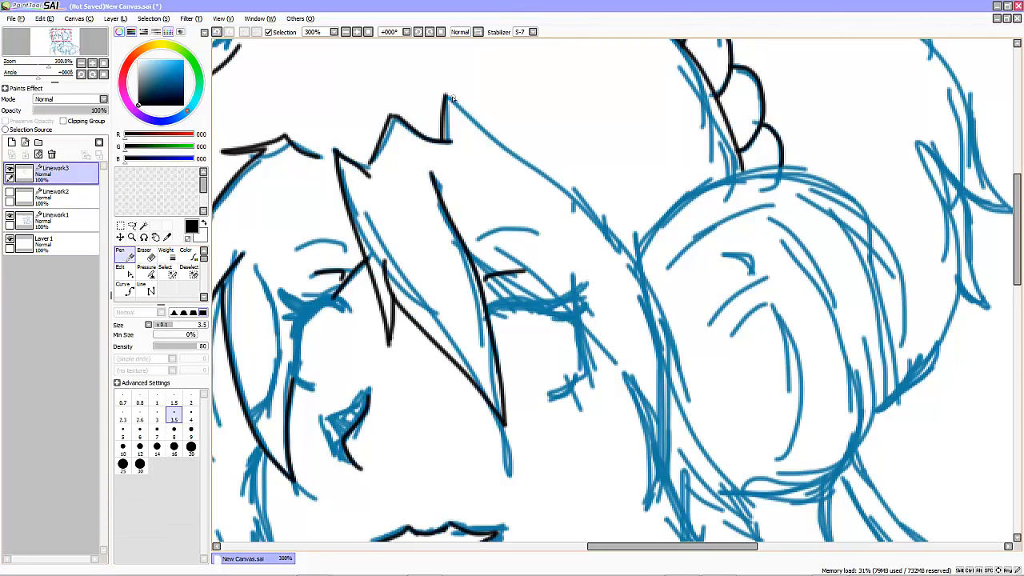
- Ink the outer and inner edges of the side fringe lock beside the bun, from the hairline peak down to a pointed tip
{"action": "left_click_drag", "start_coordinate": [446, 96], "coordinate": [653, 474]}
{"action": "key", "text": "ctrl+z"}
{"action": "mouse_move", "coordinate": [440, 92]}
{"action": "left_mouse_down"}
{"action": "mouse_move", "coordinate": [680, 356]}
{"action": "mouse_move", "coordinate": [652, 532]}
{"action": "left_mouse_up"}
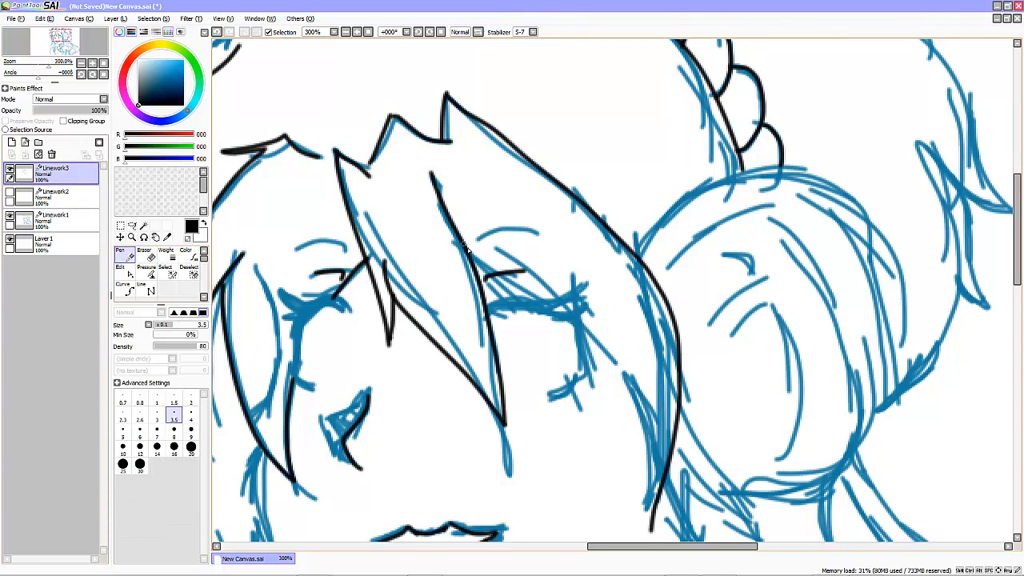
{"action": "scroll", "coordinate": [994, 169], "scroll_direction": "down", "scroll_amount": 2}
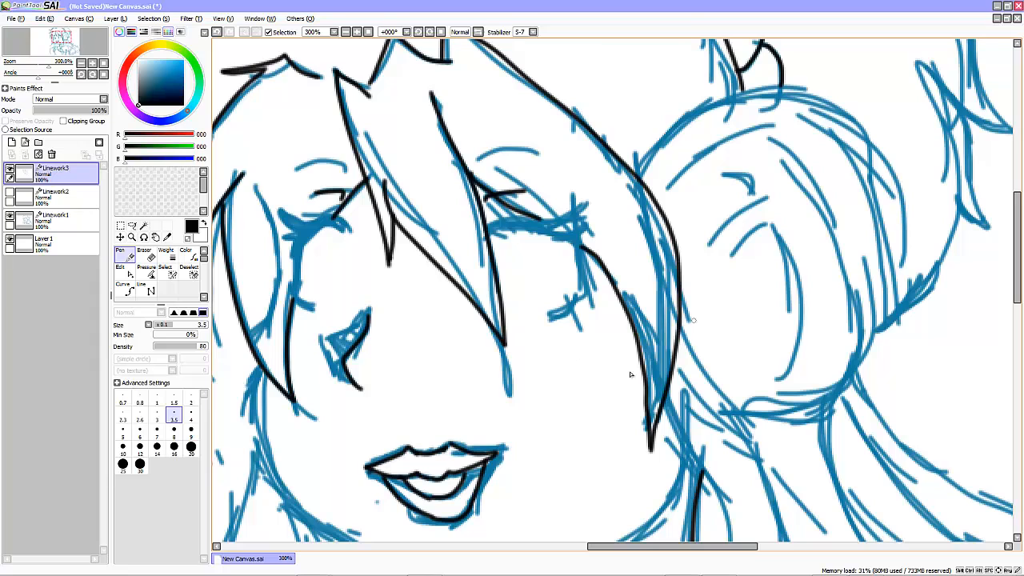
- Ink the jawline on the bun side as one curve between the chin and the hair, redoing it until it follows the sketch
{"action": "scroll", "coordinate": [630, 375], "scroll_direction": "down", "scroll_amount": 5}
{"action": "key", "text": "ctrl+z"}
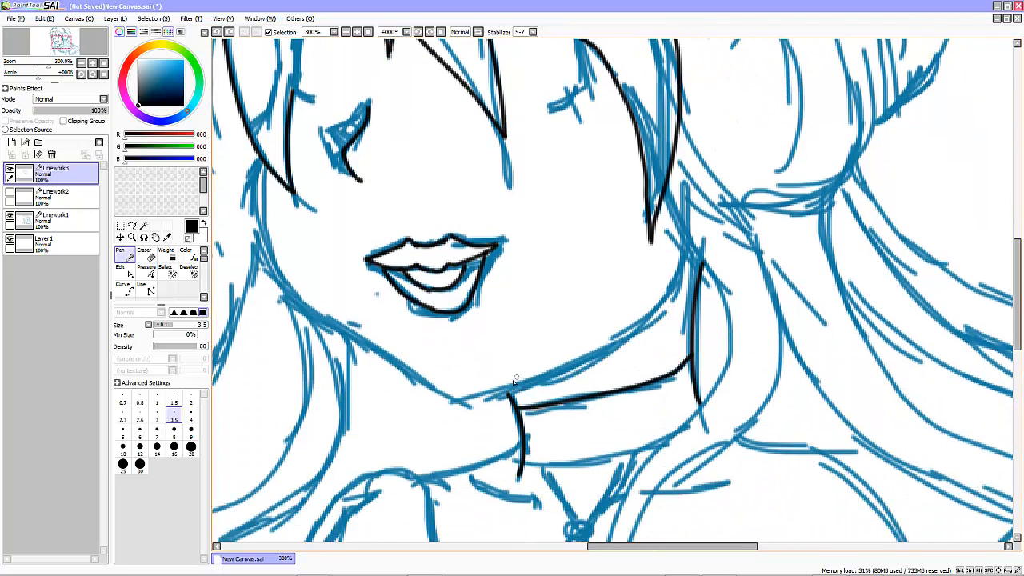
{"action": "key", "text": "ctrl+z"}
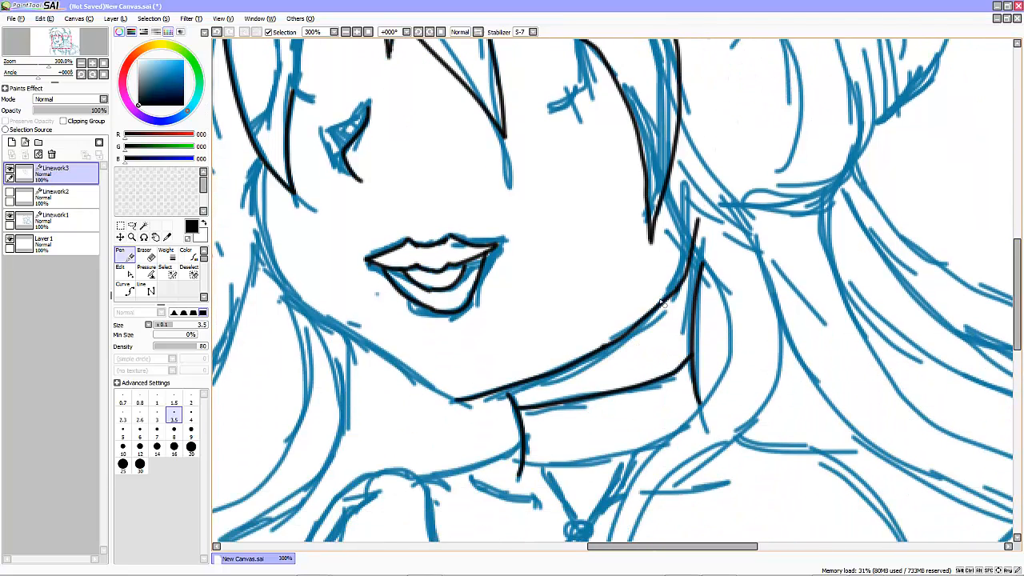
- Ink the cheek and jaw opposite the bun from the fringe tip down to the chin, redoing the curve until both jaw lines meet
{"action": "mouse_move", "coordinate": [256, 167]}
{"action": "left_mouse_down"}
{"action": "mouse_move", "coordinate": [386, 354]}
{"action": "mouse_move", "coordinate": [460, 401]}
{"action": "left_mouse_up"}
{"action": "key", "text": "ctrl+z"}
{"action": "left_click_drag", "start_coordinate": [257, 164], "coordinate": [307, 313]}
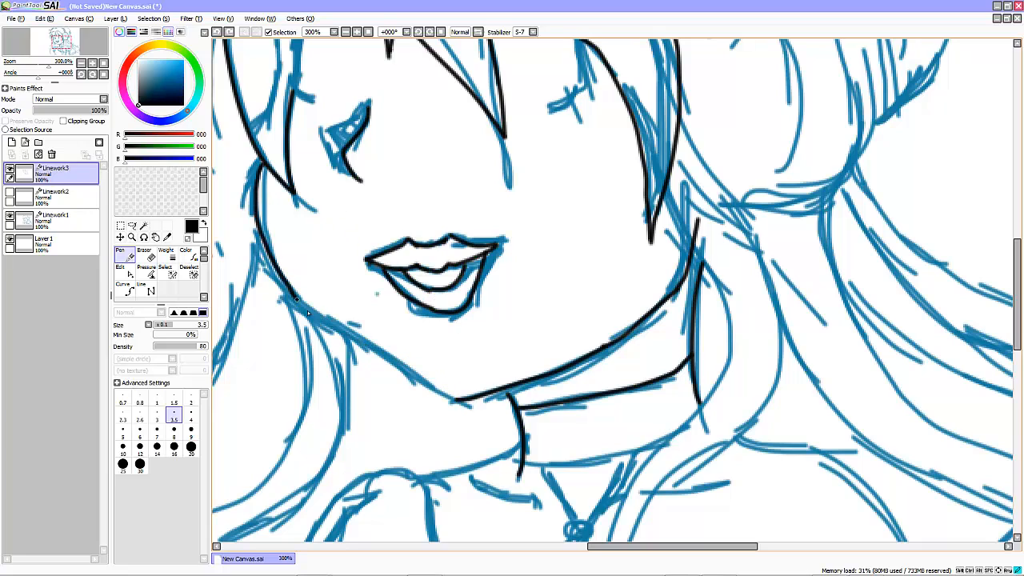
{"action": "key", "text": "ctrl+z"}
{"action": "left_click_drag", "start_coordinate": [258, 164], "coordinate": [418, 368]}
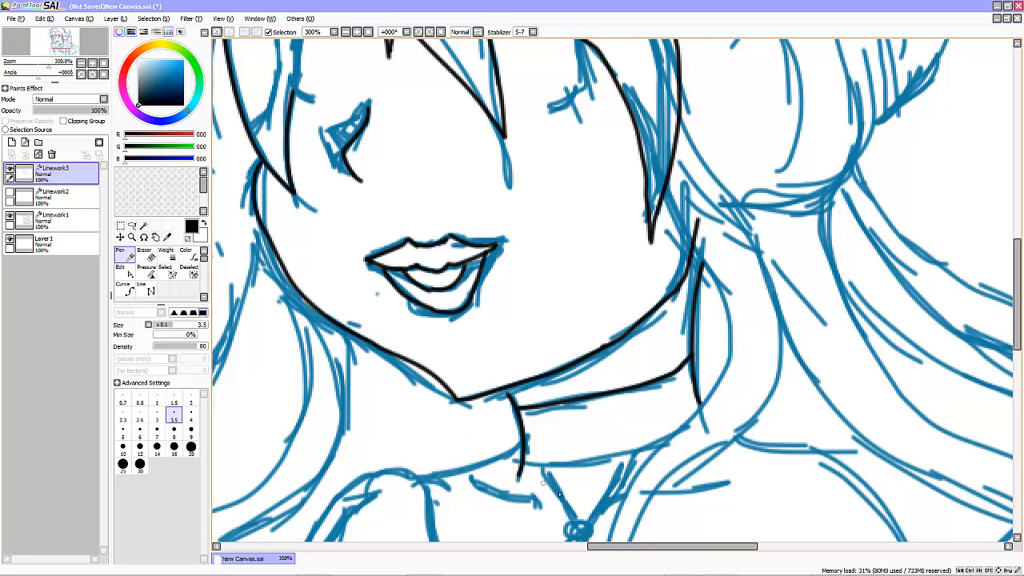
{"action": "key", "text": "ctrl+z"}
{"action": "left_click_drag", "start_coordinate": [257, 165], "coordinate": [441, 390]}
{"action": "key", "text": "ctrl+z"}
{"action": "mouse_move", "coordinate": [257, 165]}
{"action": "left_mouse_down"}
{"action": "mouse_move", "coordinate": [280, 268]}
{"action": "mouse_move", "coordinate": [450, 394]}
{"action": "left_mouse_up"}
{"action": "key", "text": "ctrl+z"}
{"action": "mouse_move", "coordinate": [264, 160]}
{"action": "left_mouse_down"}
{"action": "mouse_move", "coordinate": [470, 395]}
{"action": "mouse_move", "coordinate": [456, 399]}
{"action": "mouse_move", "coordinate": [257, 239]}
{"action": "mouse_move", "coordinate": [470, 420]}
{"action": "mouse_move", "coordinate": [425, 383]}
{"action": "left_mouse_up"}
{"action": "key", "text": "ctrl+z"}
{"action": "key", "text": "ctrl+z"}
{"action": "key", "text": "ctrl+z"}
{"action": "key", "text": "ctrl+z"}
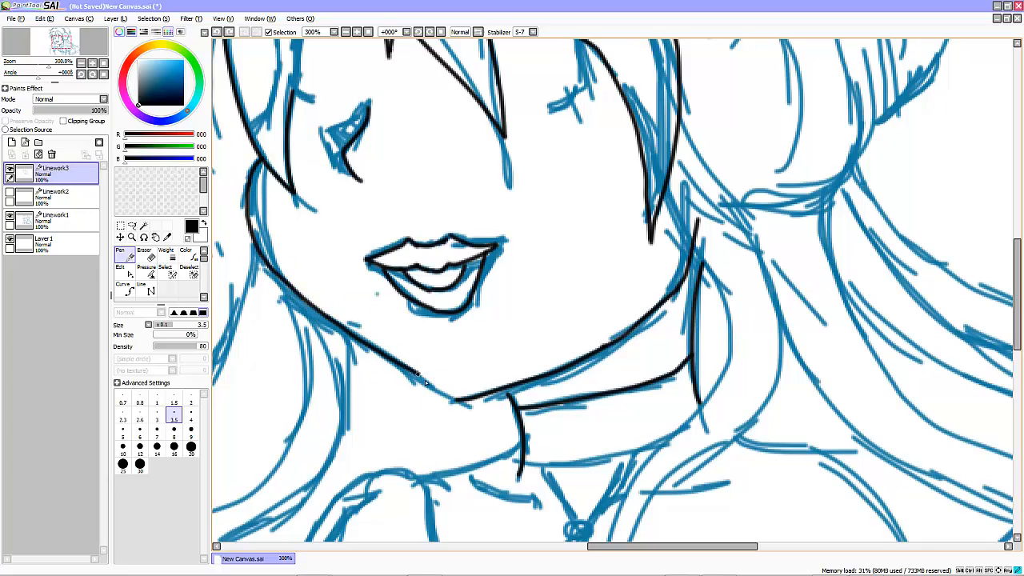
{"action": "scroll", "coordinate": [536, 433], "scroll_direction": "up", "scroll_amount": 4}
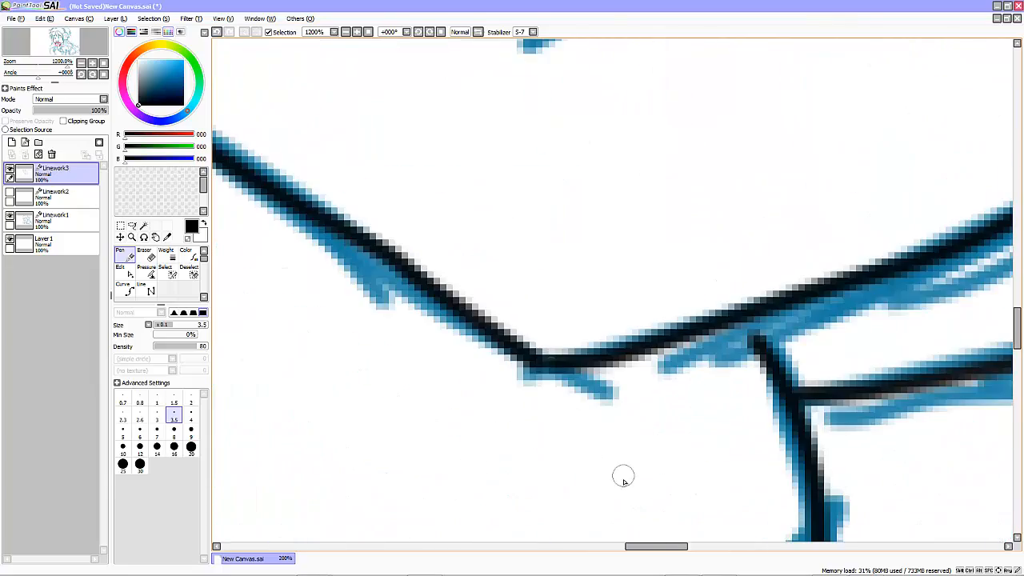
- Ink the two edges of the long hair lock behind the jaw, from the side fringe down past the collar
{"action": "scroll", "coordinate": [619, 454], "scroll_direction": "down", "scroll_amount": 7}
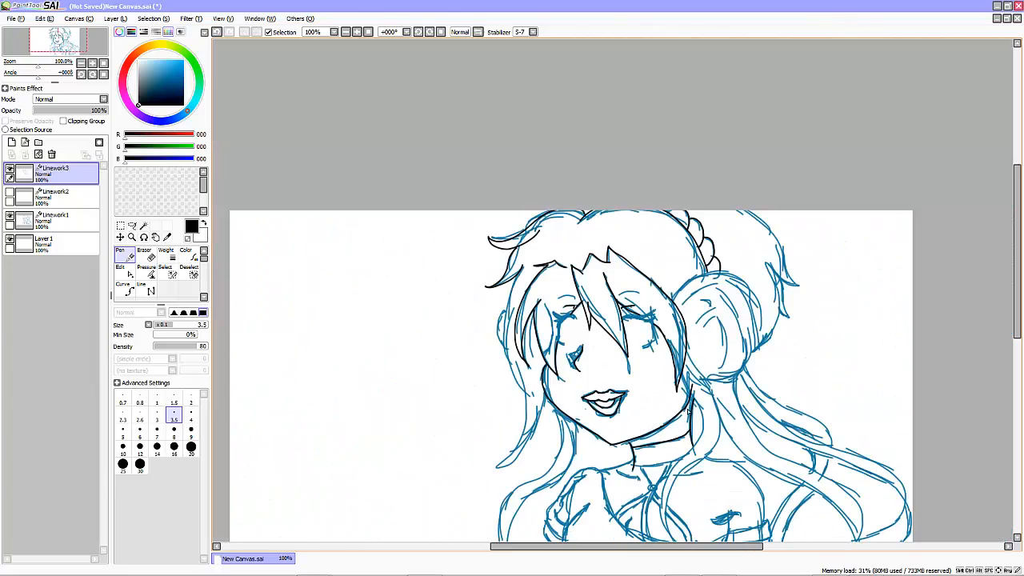
{"action": "scroll", "coordinate": [689, 412], "scroll_direction": "up", "scroll_amount": 1}
{"action": "scroll", "coordinate": [693, 410], "scroll_direction": "down", "scroll_amount": 2}
{"action": "scroll", "coordinate": [624, 453], "scroll_direction": "up", "scroll_amount": 4}
{"action": "scroll", "coordinate": [562, 317], "scroll_direction": "down", "scroll_amount": 2}
{"action": "scroll", "coordinate": [752, 418], "scroll_direction": "up", "scroll_amount": 2}
{"action": "left_click_drag", "start_coordinate": [1017, 301], "coordinate": [1019, 333]}
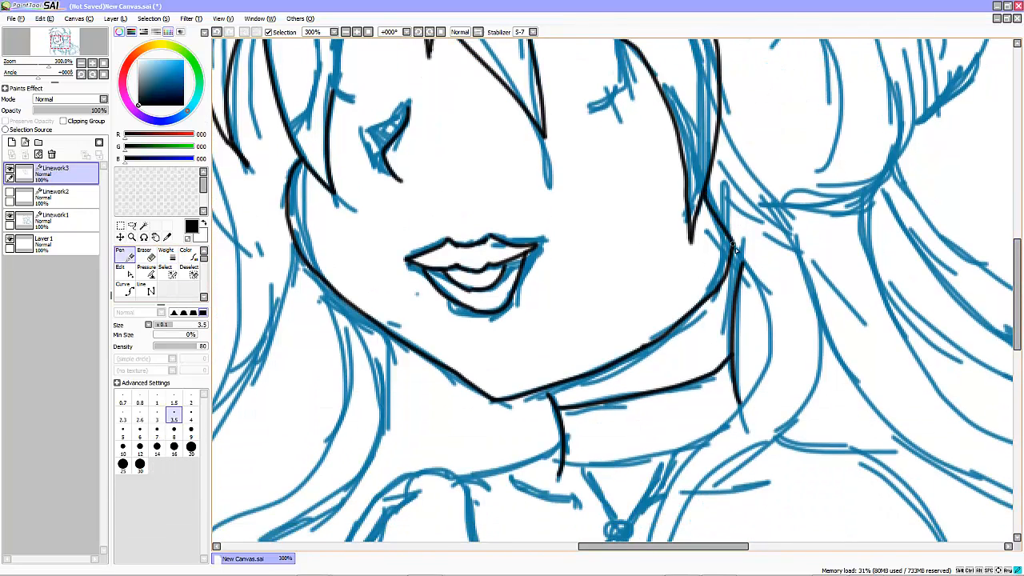
{"action": "mouse_move", "coordinate": [719, 120]}
{"action": "left_mouse_down"}
{"action": "mouse_move", "coordinate": [794, 249]}
{"action": "mouse_move", "coordinate": [772, 448]}
{"action": "left_mouse_up"}
{"action": "left_click_drag", "start_coordinate": [1018, 324], "coordinate": [1018, 380]}
- Continue both edges of the long hair lock over the shoulder onto the chest, redoing the curves until they join the upper part
{"action": "left_click_drag", "start_coordinate": [768, 205], "coordinate": [666, 408]}
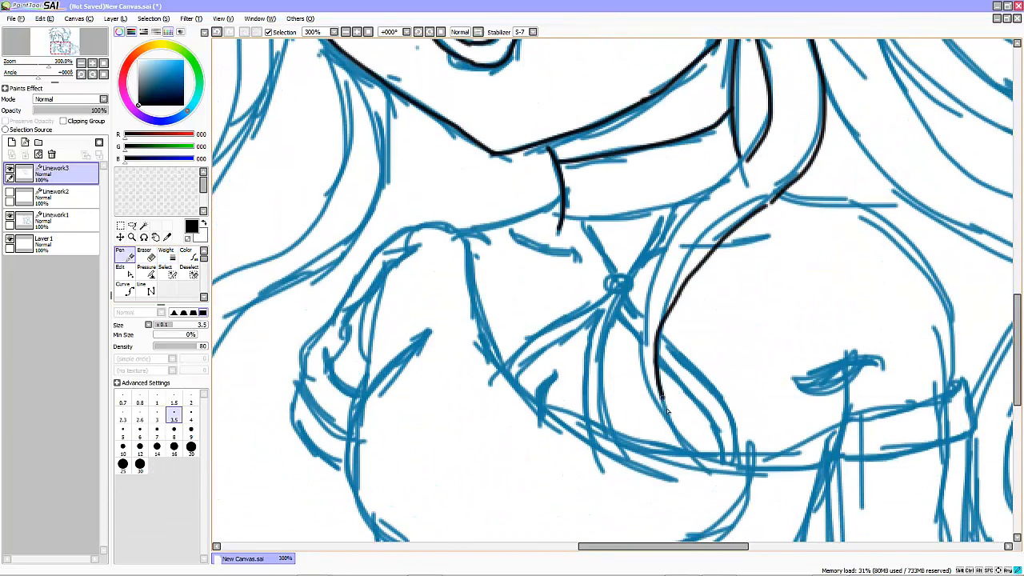
{"action": "left_click_drag", "start_coordinate": [740, 162], "coordinate": [668, 509]}
{"action": "key", "text": "ctrl+z"}
{"action": "key", "text": "ctrl+z"}
{"action": "mouse_move", "coordinate": [752, 160]}
{"action": "left_mouse_down"}
{"action": "mouse_move", "coordinate": [671, 367]}
{"action": "mouse_move", "coordinate": [688, 436]}
{"action": "left_mouse_up"}
{"action": "key", "text": "ctrl+z"}
{"action": "left_click_drag", "start_coordinate": [745, 160], "coordinate": [722, 447]}
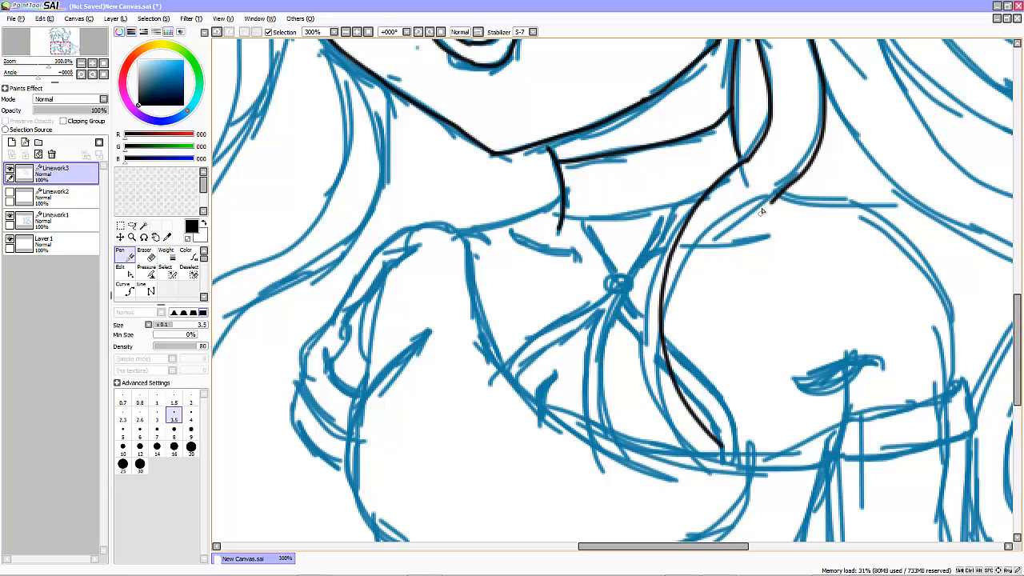
{"action": "left_click_drag", "start_coordinate": [770, 204], "coordinate": [712, 471]}
- Erase the overlapping lower end of the hair lock and clean up its line joins and the collar's front corner
{"action": "key", "text": "e"}
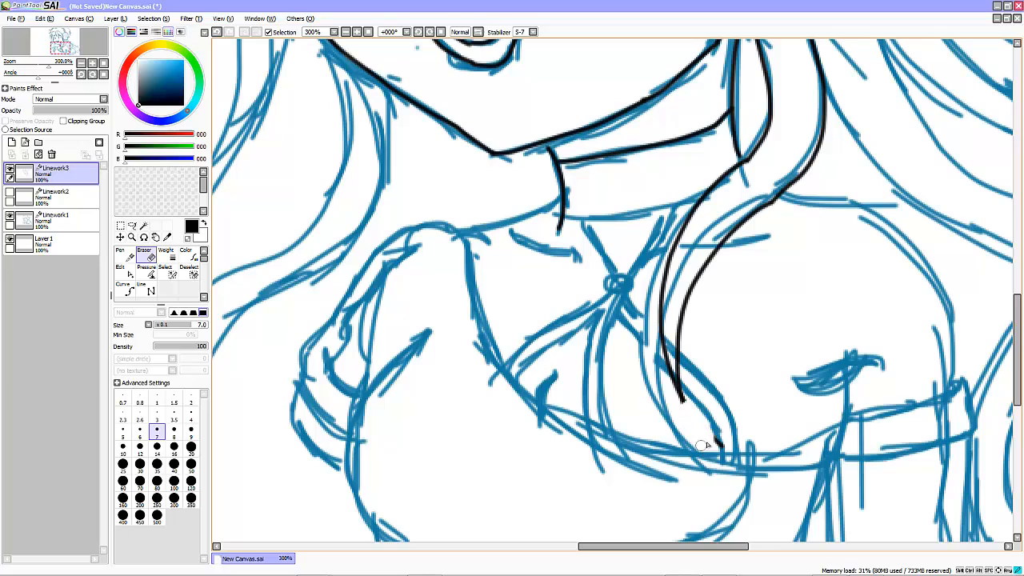
{"action": "scroll", "coordinate": [765, 191], "scroll_direction": "up", "scroll_amount": 4}
{"action": "key", "text": "n"}
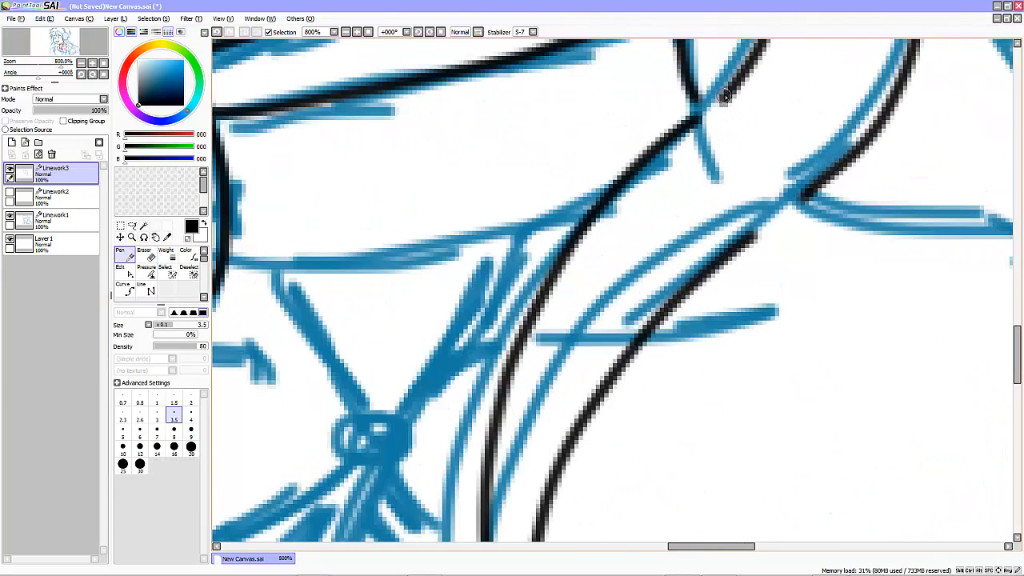
{"action": "scroll", "coordinate": [684, 83], "scroll_direction": "down", "scroll_amount": 3}
{"action": "scroll", "coordinate": [440, 46], "scroll_direction": "up", "scroll_amount": 4}
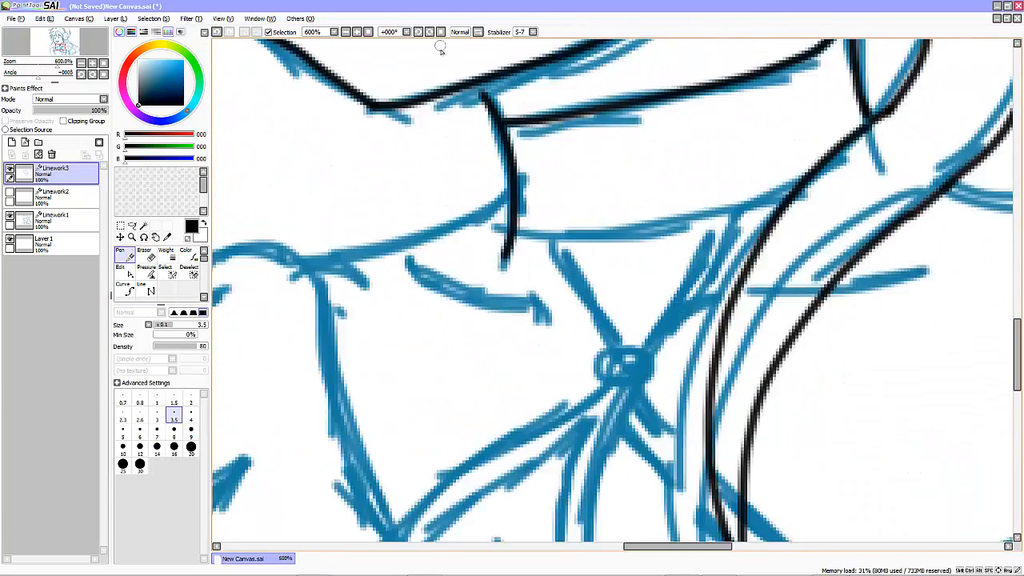
{"action": "left_click_drag", "start_coordinate": [497, 112], "coordinate": [518, 136]}
- Add two new layers above the linework and name the lower one Skin
{"action": "scroll", "coordinate": [656, 240], "scroll_direction": "down", "scroll_amount": 10}
{"action": "scroll", "coordinate": [645, 164], "scroll_direction": "up", "scroll_amount": 4}
{"action": "double_click", "coordinate": [35, 195]}
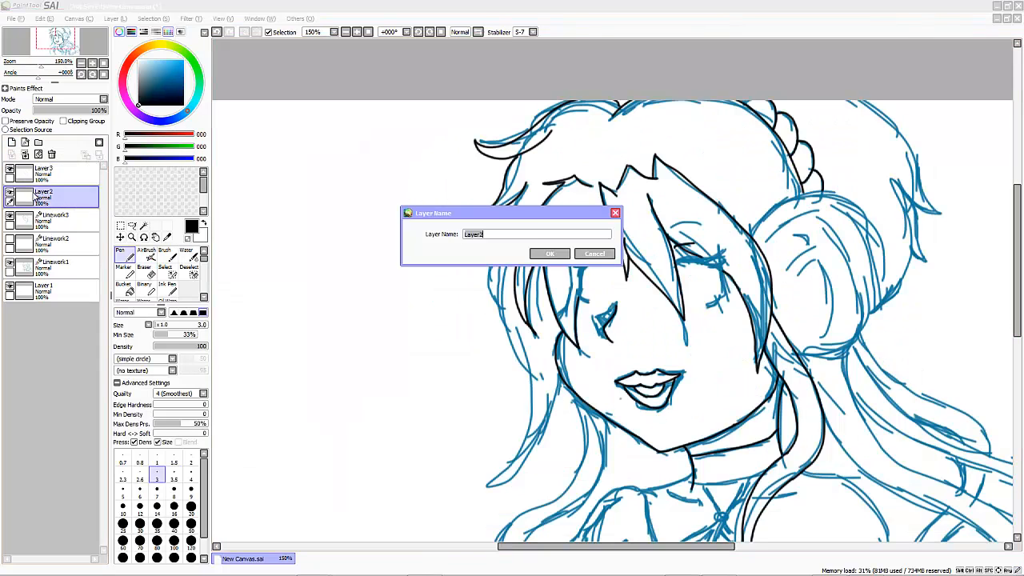
{"action": "key", "text": "Return"}
- Try to select the face area on Linework3 with the Magic Wand, undoing each selection
{"action": "left_click", "coordinate": [144, 227]}
{"action": "left_click", "coordinate": [48, 222]}
{"action": "left_click", "coordinate": [649, 348]}
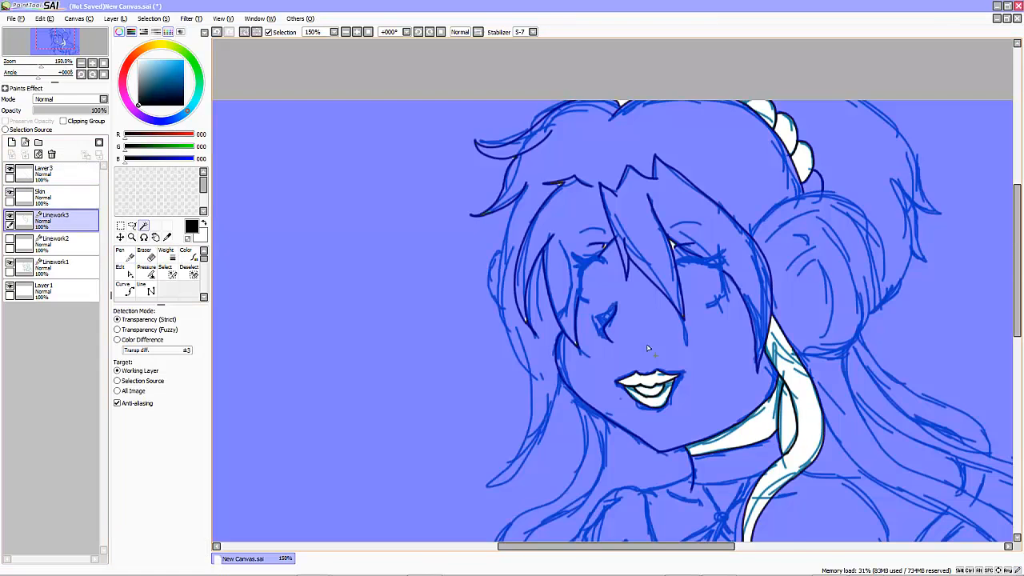
{"action": "key", "text": "ctrl+z"}
{"action": "key", "text": "ctrl+z"}
{"action": "left_click", "coordinate": [48, 219]}
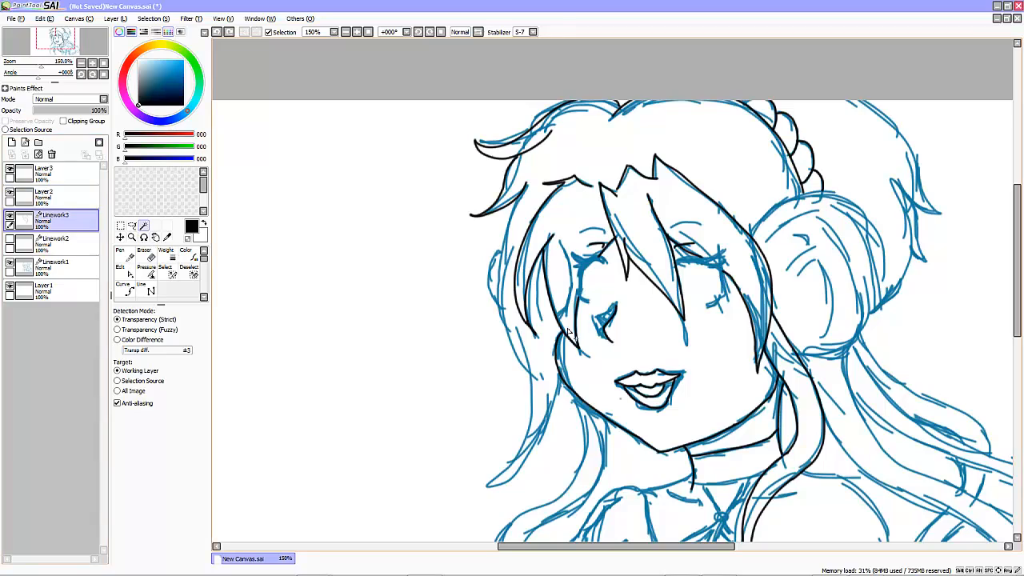
{"action": "left_click", "coordinate": [581, 365]}
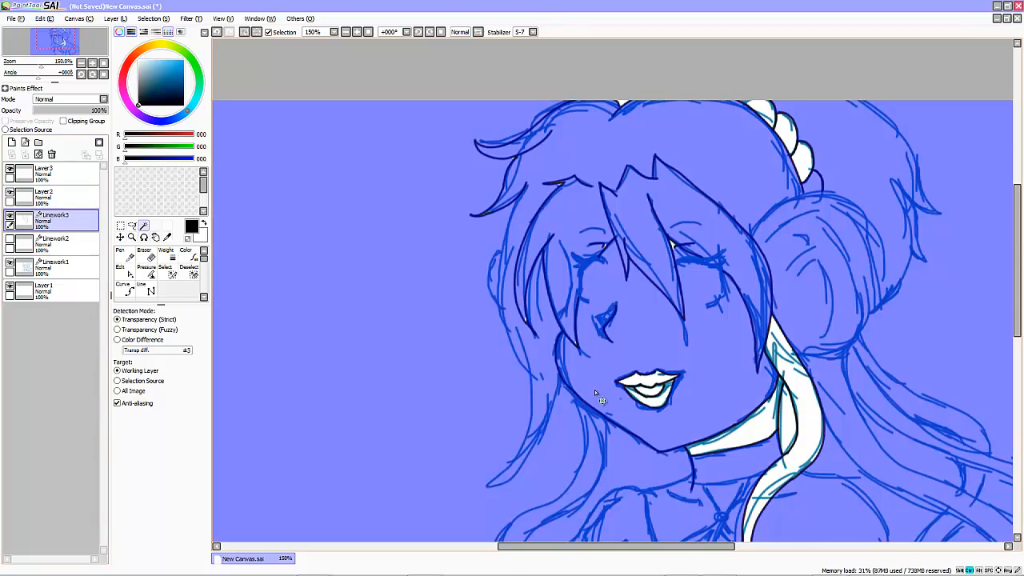
{"action": "key", "text": "ctrl+z"}
- Ink thick eye outlines with outer lashes on both eyes over the sketch, using a size 9 pen
{"action": "scroll", "coordinate": [595, 391], "scroll_direction": "up", "scroll_amount": 4}
{"action": "scroll", "coordinate": [599, 392], "scroll_direction": "down", "scroll_amount": 5}
{"action": "scroll", "coordinate": [478, 288], "scroll_direction": "up", "scroll_amount": 3}
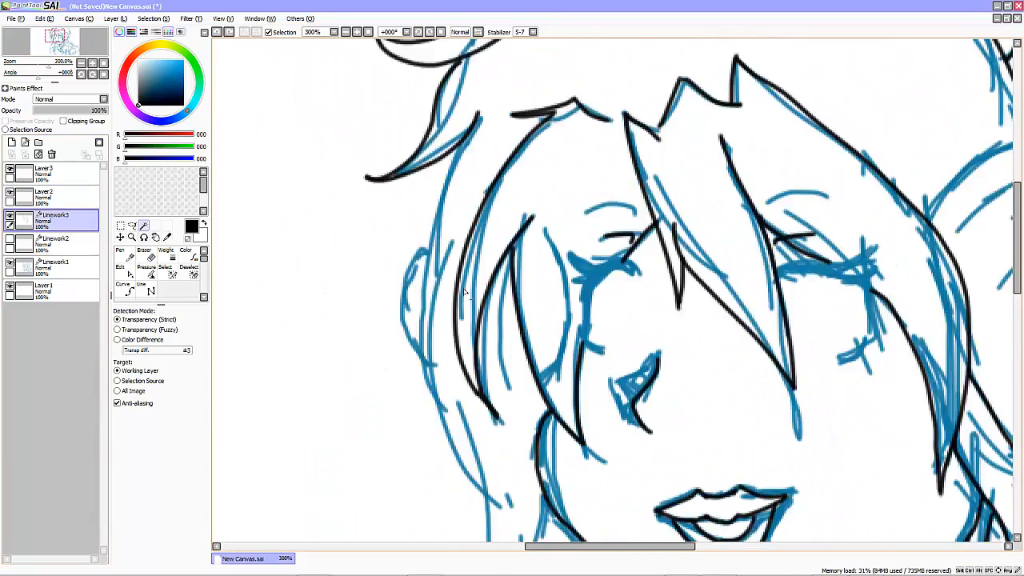
{"action": "scroll", "coordinate": [465, 292], "scroll_direction": "down", "scroll_amount": 4}
{"action": "scroll", "coordinate": [465, 293], "scroll_direction": "up", "scroll_amount": 6}
{"action": "left_click", "coordinate": [121, 254]}
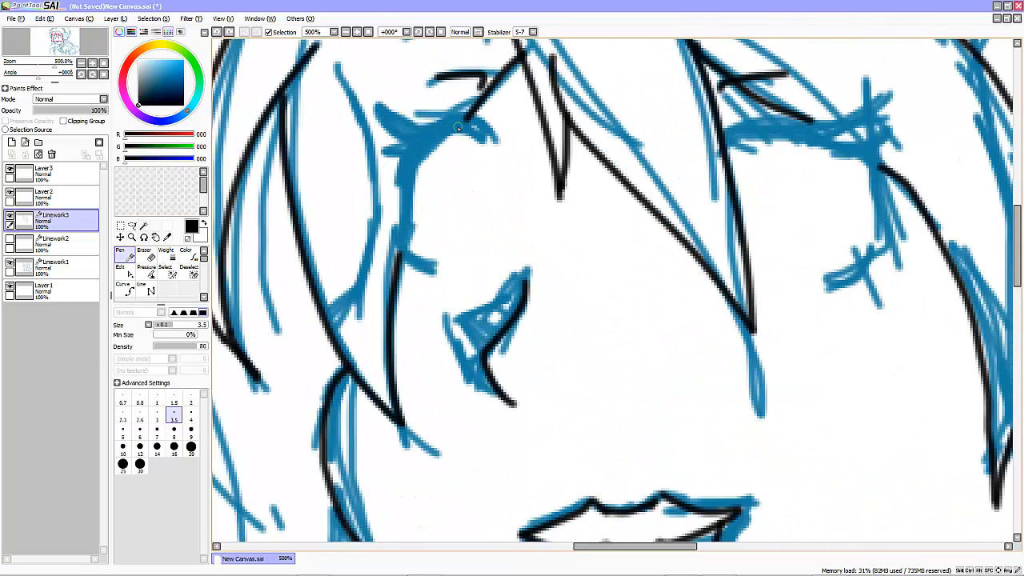
{"action": "key", "text": "ctrl+z"}
{"action": "left_click", "coordinate": [192, 431]}
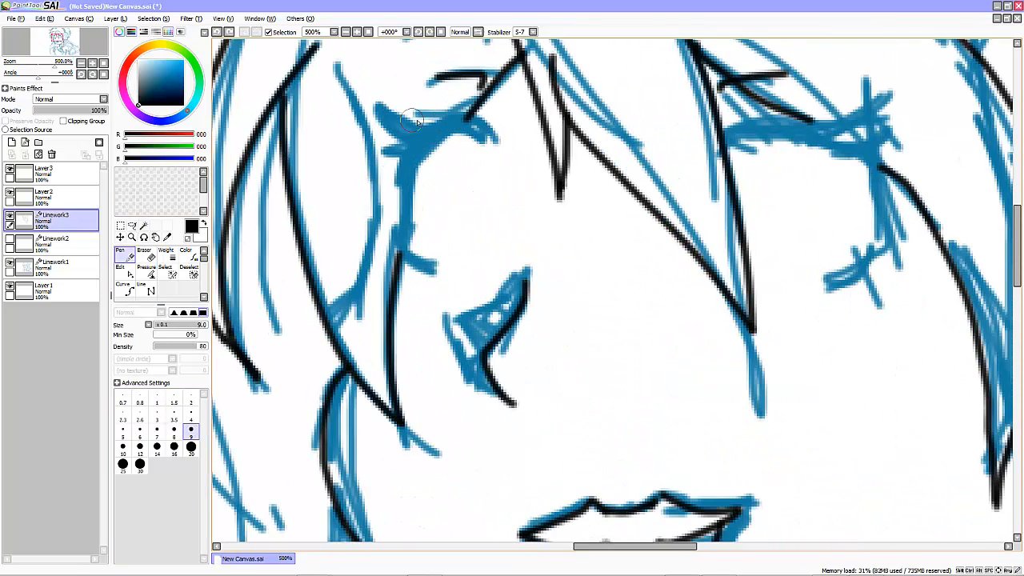
{"action": "mouse_move", "coordinate": [470, 130]}
{"action": "left_mouse_down"}
{"action": "mouse_move", "coordinate": [407, 168]}
{"action": "mouse_move", "coordinate": [404, 214]}
{"action": "mouse_move", "coordinate": [428, 268]}
{"action": "left_mouse_up"}
{"action": "mouse_move", "coordinate": [726, 145]}
{"action": "left_mouse_down"}
{"action": "mouse_move", "coordinate": [756, 122]}
{"action": "mouse_move", "coordinate": [884, 172]}
{"action": "mouse_move", "coordinate": [872, 258]}
{"action": "mouse_move", "coordinate": [824, 292]}
{"action": "left_mouse_up"}
{"action": "left_click_drag", "start_coordinate": [792, 120], "coordinate": [876, 94]}
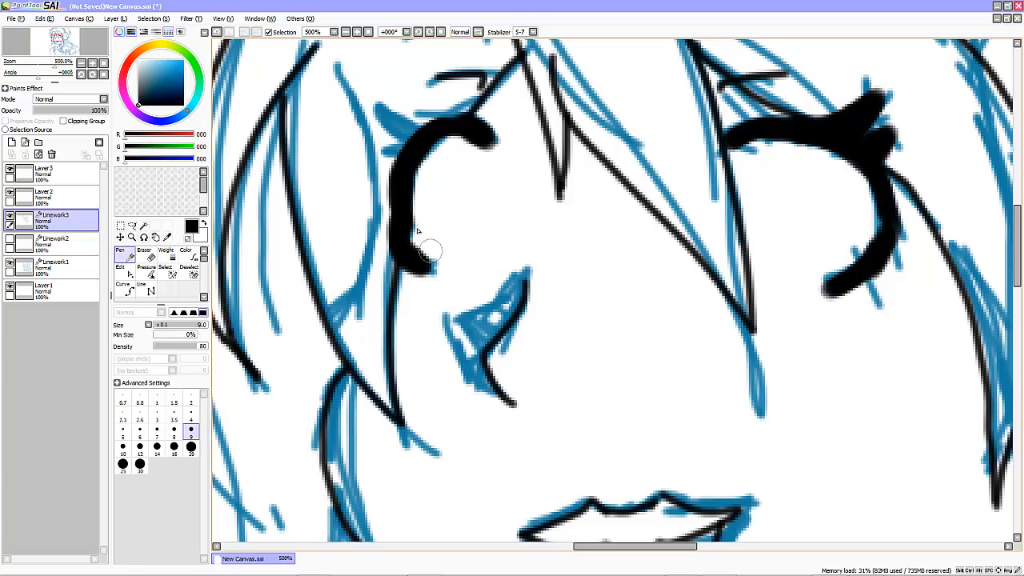
{"action": "left_click_drag", "start_coordinate": [436, 128], "coordinate": [380, 115]}
{"action": "left_click_drag", "start_coordinate": [398, 184], "coordinate": [424, 264]}
- Try trimming the inner edge of the eye outline with the eraser, and undo all the thick strokes on both eyes
{"action": "left_click", "coordinate": [145, 255]}
{"action": "left_click_drag", "start_coordinate": [451, 154], "coordinate": [417, 221]}
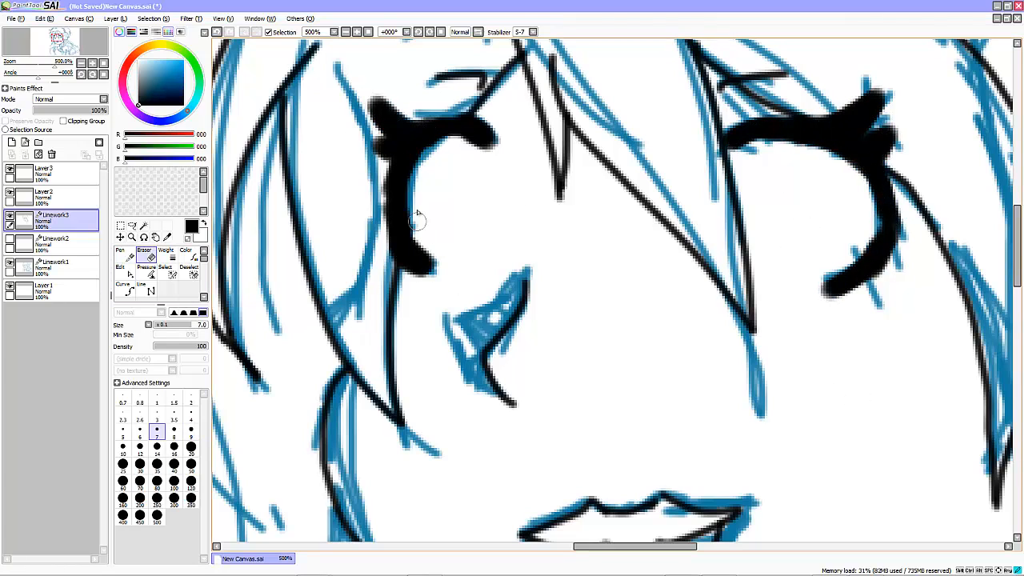
{"action": "key", "text": "ctrl+z"}
{"action": "key", "text": "ctrl+z"}
{"action": "key", "text": "ctrl+z"}
{"action": "key", "text": "ctrl+z"}
{"action": "key", "text": "ctrl+z"}
{"action": "key", "text": "ctrl+z"}
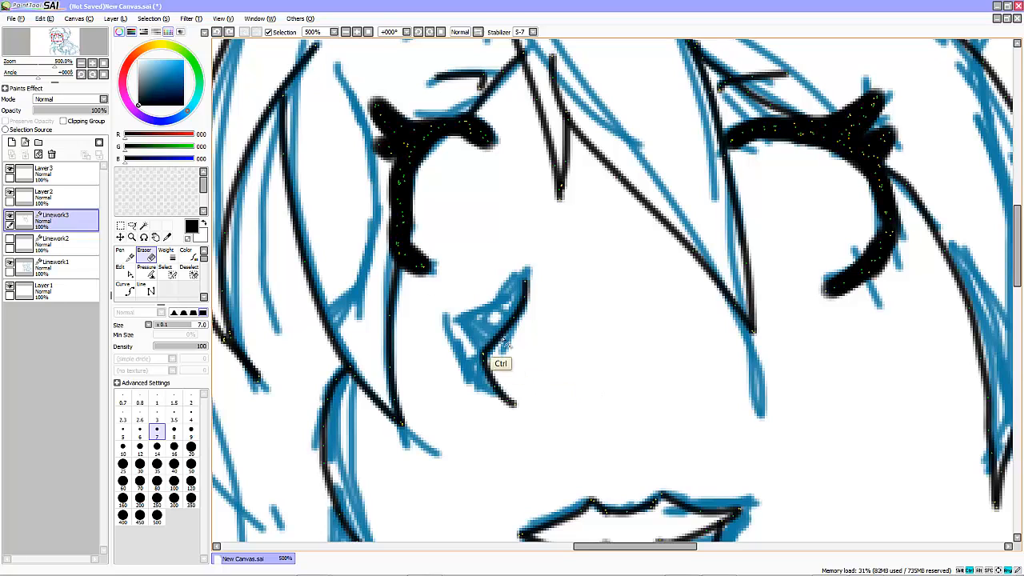
{"action": "key", "text": "ctrl+z"}
{"action": "key", "text": "ctrl+z"}
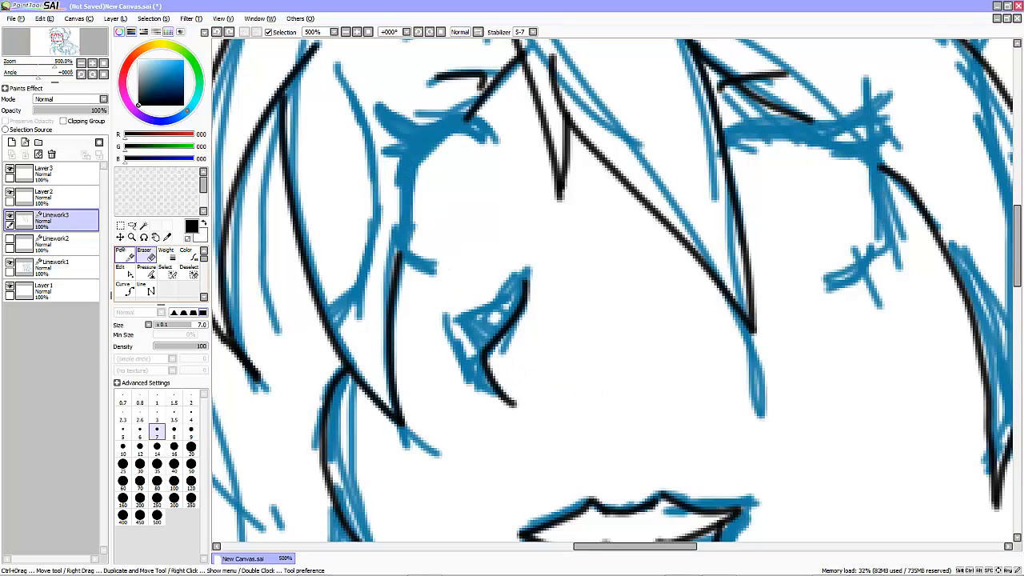
- Ink the curved upper lash line of both eyes with a size 7 pen
{"action": "left_click", "coordinate": [125, 256]}
{"action": "left_click", "coordinate": [156, 432]}
{"action": "left_click_drag", "start_coordinate": [490, 140], "coordinate": [398, 180]}
{"action": "left_click_drag", "start_coordinate": [417, 137], "coordinate": [399, 186]}
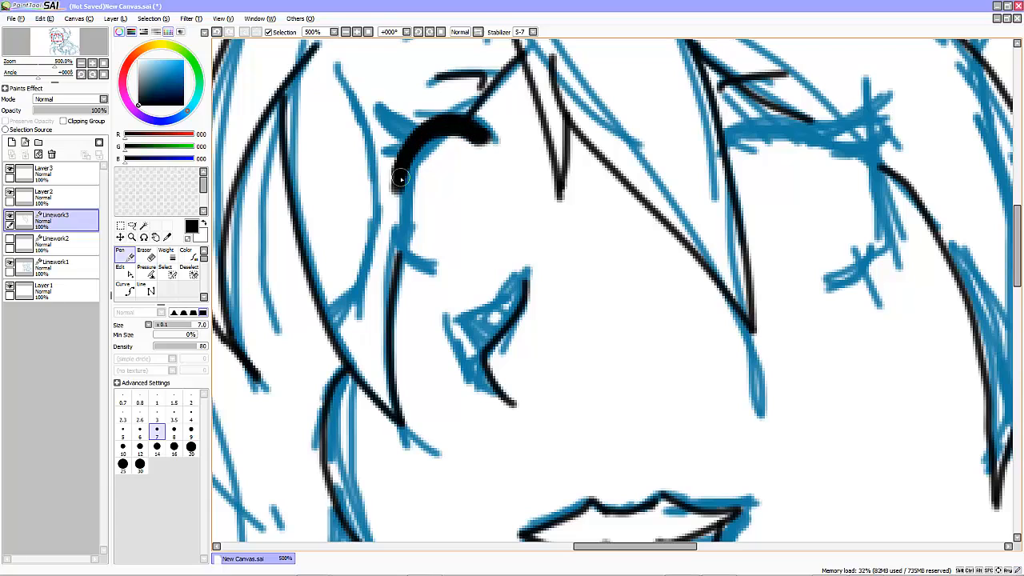
{"action": "mouse_move", "coordinate": [735, 148]}
{"action": "left_mouse_down"}
{"action": "mouse_move", "coordinate": [874, 175]}
{"action": "mouse_move", "coordinate": [802, 124]}
{"action": "mouse_move", "coordinate": [732, 141]}
{"action": "left_mouse_up"}
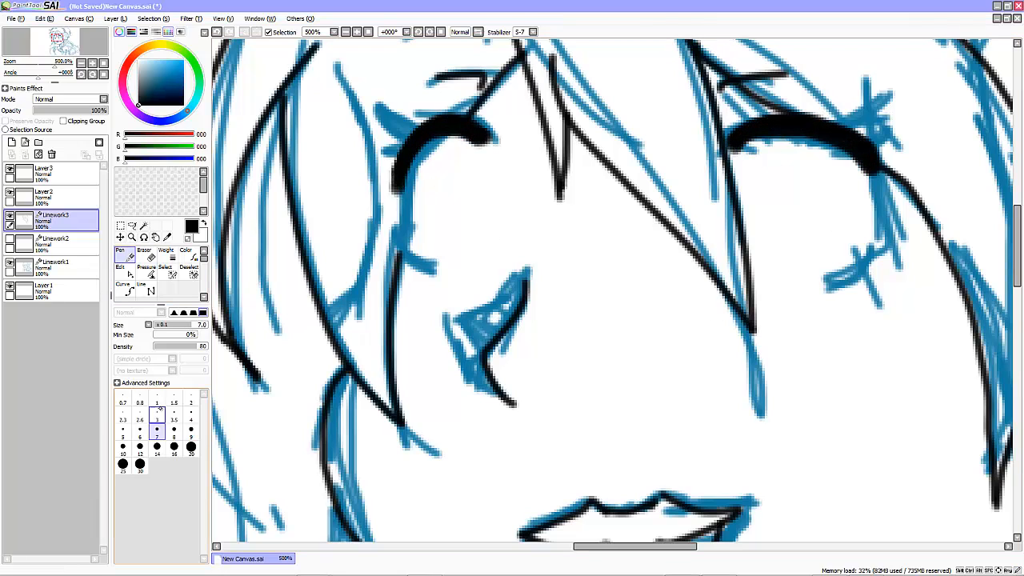
- Ink the pointed outer lashes and the side and lower outlines of both eyes with a size 3.5 pen
{"action": "key", "text": "bracketleft"}
{"action": "key", "text": "bracketleft"}
{"action": "key", "text": "bracketleft"}
{"action": "key", "text": "bracketleft"}
{"action": "left_click_drag", "start_coordinate": [881, 221], "coordinate": [820, 285]}
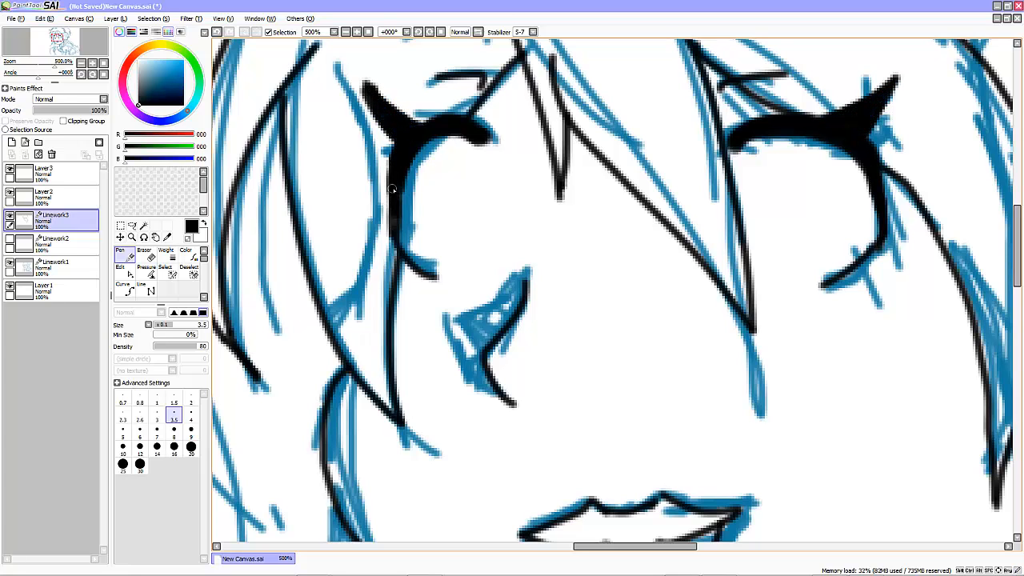
- Select the face and the neck area beneath the jaw on Linework3 with the Magic Wand
{"action": "scroll", "coordinate": [446, 287], "scroll_direction": "down", "scroll_amount": 5}
{"action": "left_click", "coordinate": [144, 226]}
{"action": "left_click", "coordinate": [538, 364]}
{"action": "scroll", "coordinate": [538, 364], "scroll_direction": "up", "scroll_amount": 2}
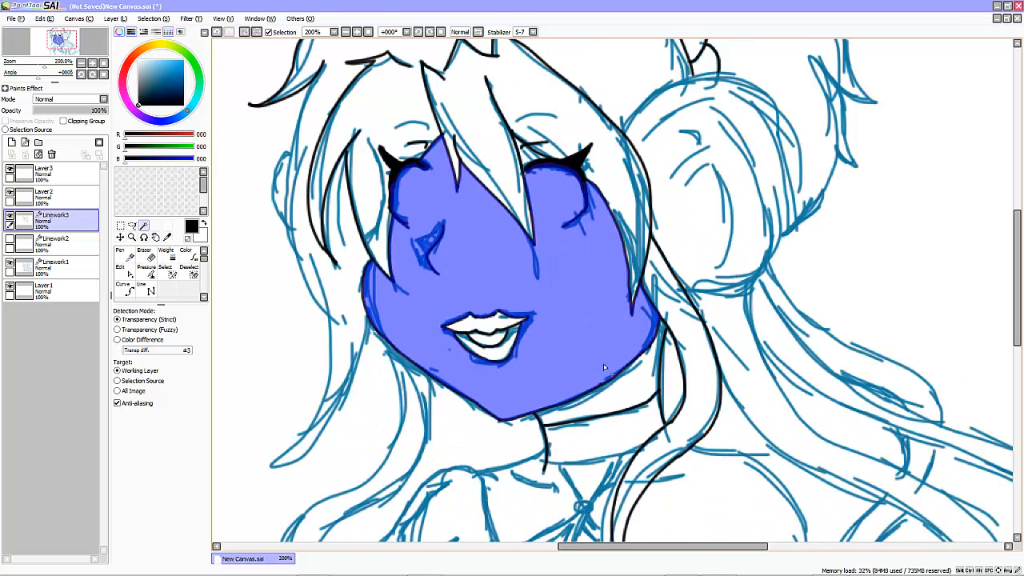
{"action": "left_click", "coordinate": [605, 405]}
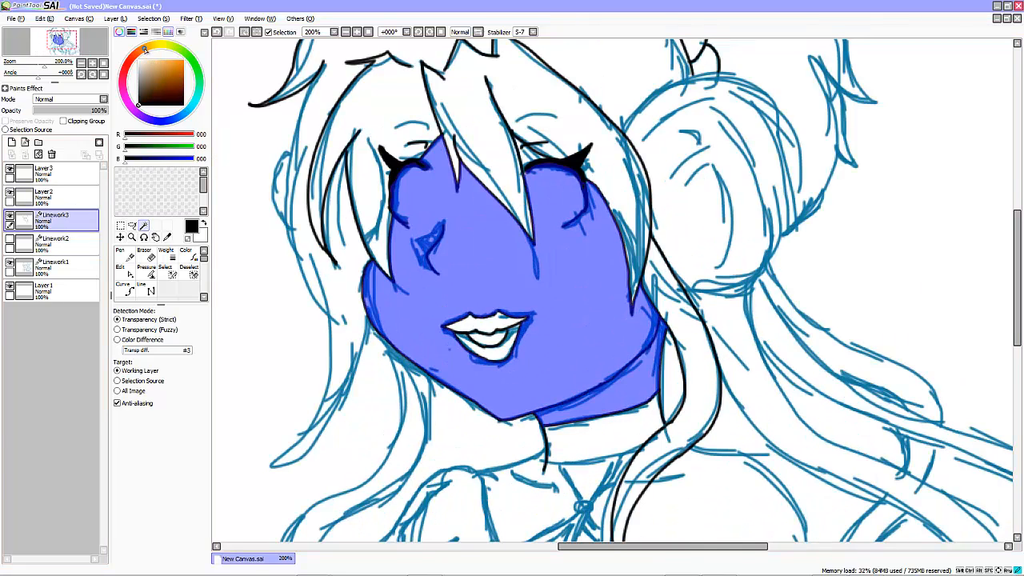
- Mix a brown of RGB 114, 79, 56 and move Linework3 above Layer3 in the layer stack
{"action": "left_click_drag", "start_coordinate": [145, 50], "coordinate": [128, 62]}
{"action": "left_click_drag", "start_coordinate": [141, 98], "coordinate": [142, 87]}
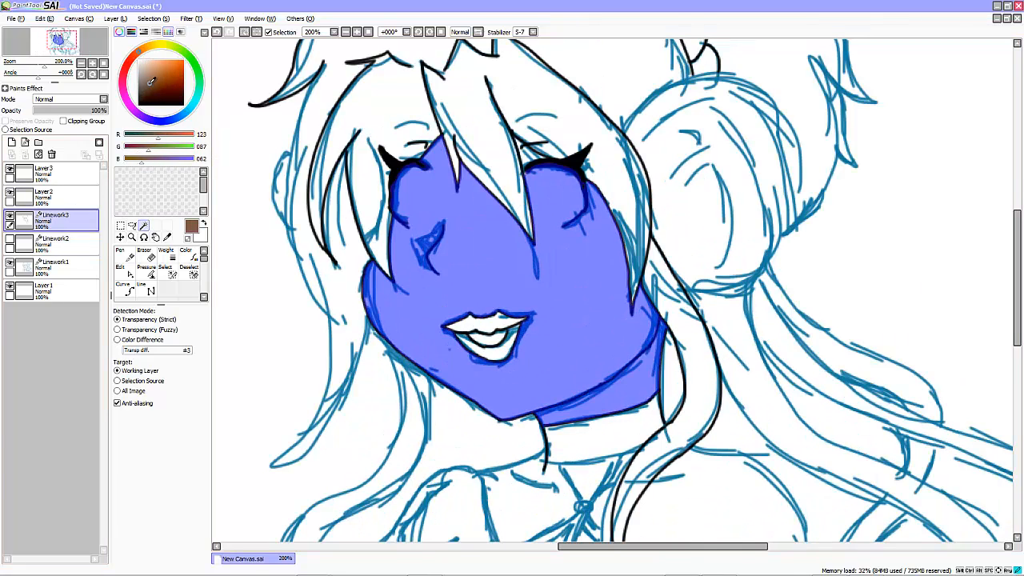
{"action": "left_click", "coordinate": [149, 84]}
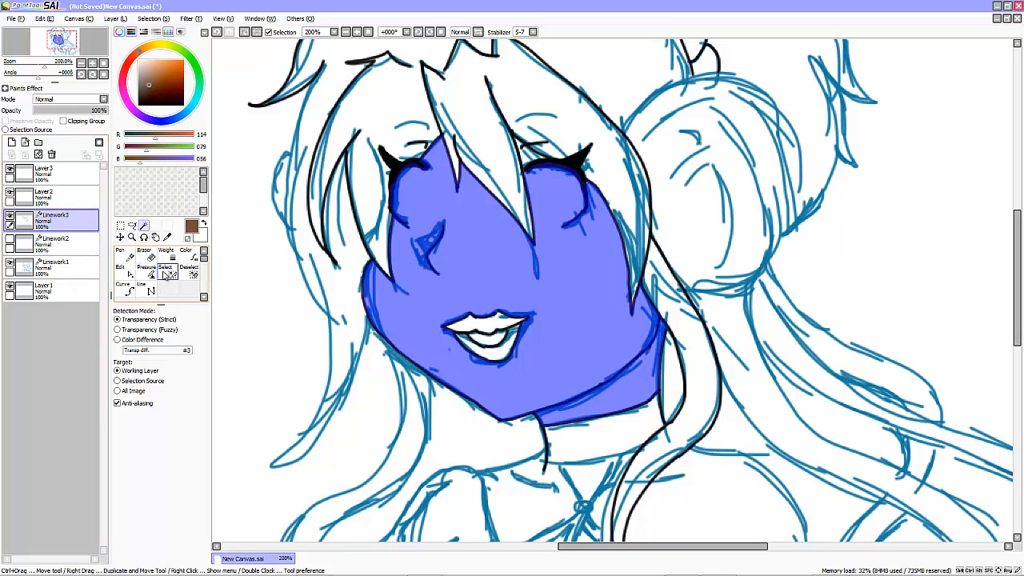
{"action": "left_click_drag", "start_coordinate": [52, 218], "coordinate": [52, 171]}
{"action": "left_click", "coordinate": [52, 220]}
- Paint the selected face and neck solid brown on Layer2 with a size 35 pen
{"action": "left_click", "coordinate": [145, 253]}
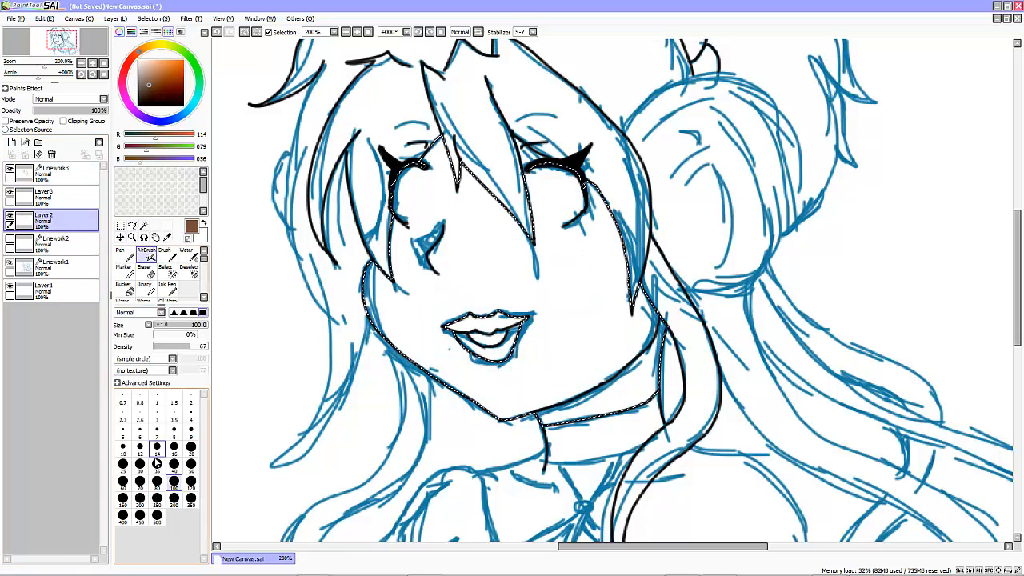
{"action": "left_click", "coordinate": [157, 463]}
{"action": "mouse_move", "coordinate": [424, 180]}
{"action": "left_mouse_down"}
{"action": "mouse_move", "coordinate": [389, 313]}
{"action": "mouse_move", "coordinate": [402, 351]}
{"action": "left_mouse_up"}
{"action": "left_click", "coordinate": [124, 254]}
{"action": "left_click", "coordinate": [157, 525]}
{"action": "left_click_drag", "start_coordinate": [435, 164], "coordinate": [392, 300]}
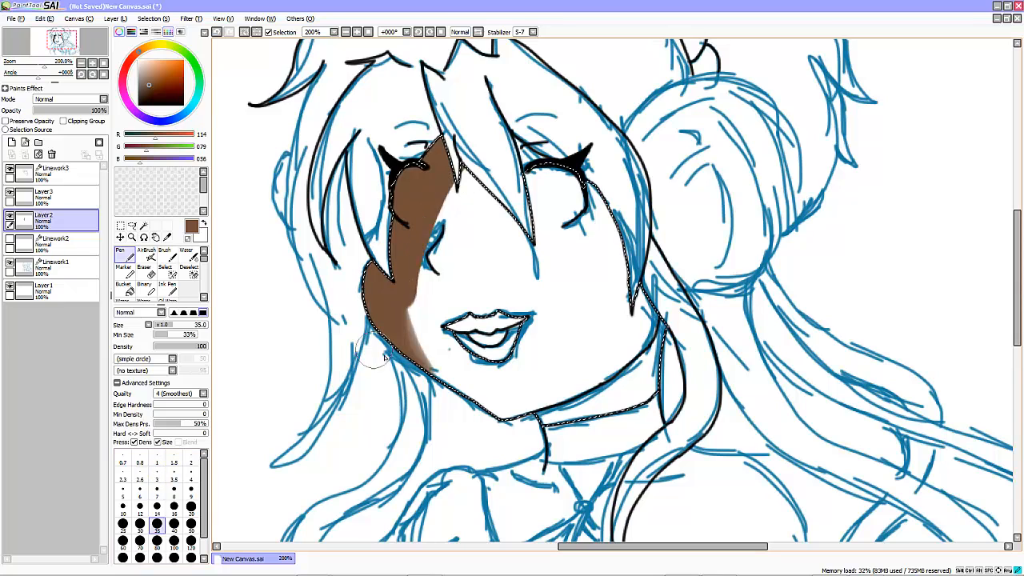
{"action": "mouse_move", "coordinate": [384, 359]}
{"action": "left_mouse_down"}
{"action": "mouse_move", "coordinate": [507, 418]}
{"action": "mouse_move", "coordinate": [552, 395]}
{"action": "mouse_move", "coordinate": [640, 376]}
{"action": "left_mouse_up"}
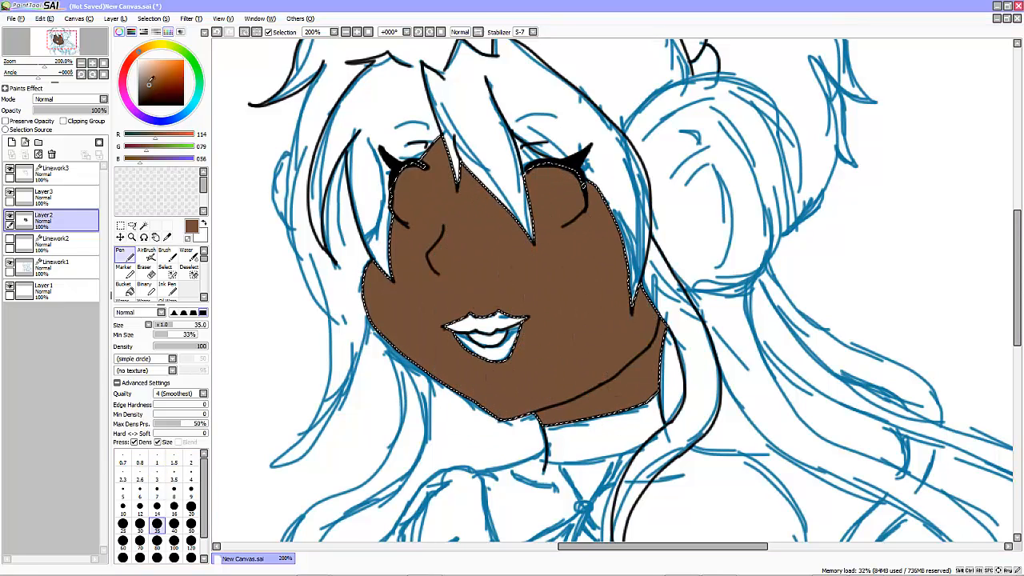
- Shade the neck and the cheek nearest the bun in dark brown RGB 75, 42, 20 with a size 16 pen
{"action": "left_click", "coordinate": [148, 91]}
{"action": "left_click", "coordinate": [157, 506]}
{"action": "left_click", "coordinate": [173, 505]}
{"action": "mouse_move", "coordinate": [445, 141]}
{"action": "left_mouse_down"}
{"action": "mouse_move", "coordinate": [416, 166]}
{"action": "mouse_move", "coordinate": [376, 328]}
{"action": "left_mouse_up"}
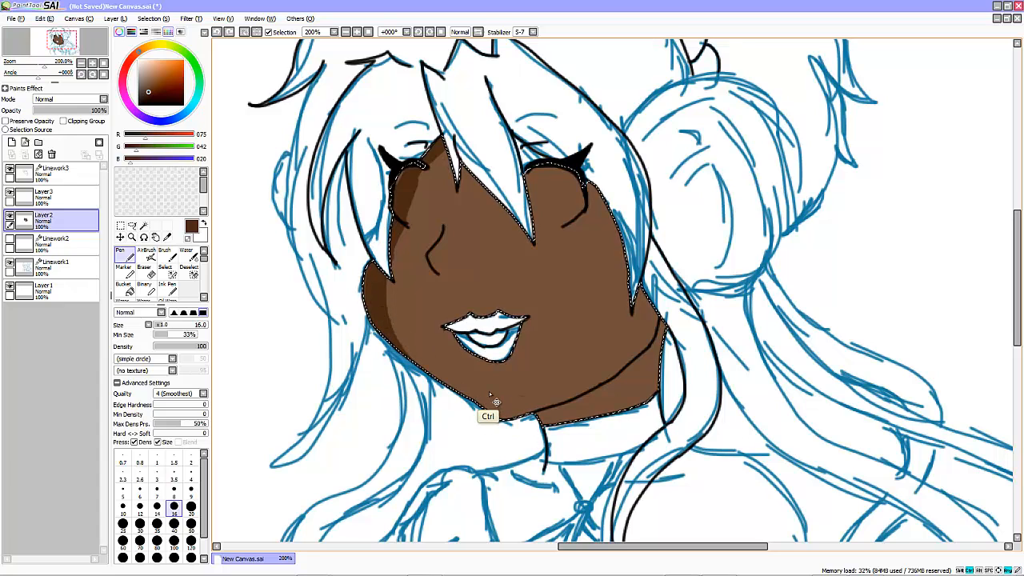
{"action": "key", "text": "ctrl+z"}
{"action": "mouse_move", "coordinate": [584, 179]}
{"action": "left_mouse_down"}
{"action": "mouse_move", "coordinate": [606, 224]}
{"action": "mouse_move", "coordinate": [603, 323]}
{"action": "mouse_move", "coordinate": [546, 418]}
{"action": "mouse_move", "coordinate": [595, 403]}
{"action": "mouse_move", "coordinate": [651, 344]}
{"action": "mouse_move", "coordinate": [637, 390]}
{"action": "mouse_move", "coordinate": [580, 413]}
{"action": "mouse_move", "coordinate": [610, 350]}
{"action": "mouse_move", "coordinate": [538, 406]}
{"action": "mouse_move", "coordinate": [525, 369]}
{"action": "mouse_move", "coordinate": [577, 330]}
{"action": "mouse_move", "coordinate": [582, 346]}
{"action": "mouse_move", "coordinate": [570, 384]}
{"action": "left_mouse_up"}
{"action": "right_click", "coordinate": [556, 372]}
{"action": "scroll", "coordinate": [656, 407], "scroll_direction": "up", "scroll_amount": 1}
{"action": "right_click", "coordinate": [587, 357]}
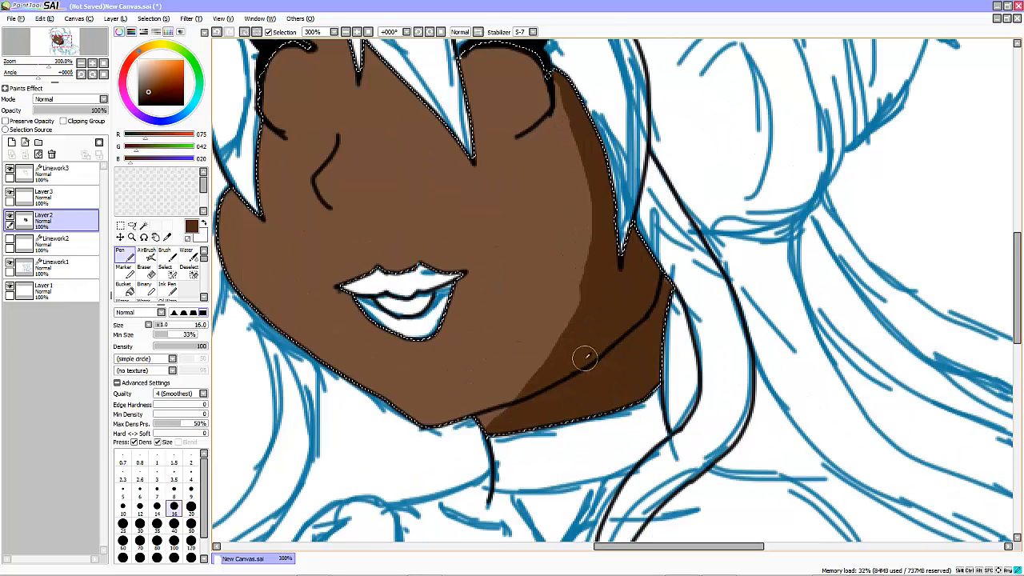
{"action": "left_click_drag", "start_coordinate": [520, 418], "coordinate": [483, 424]}
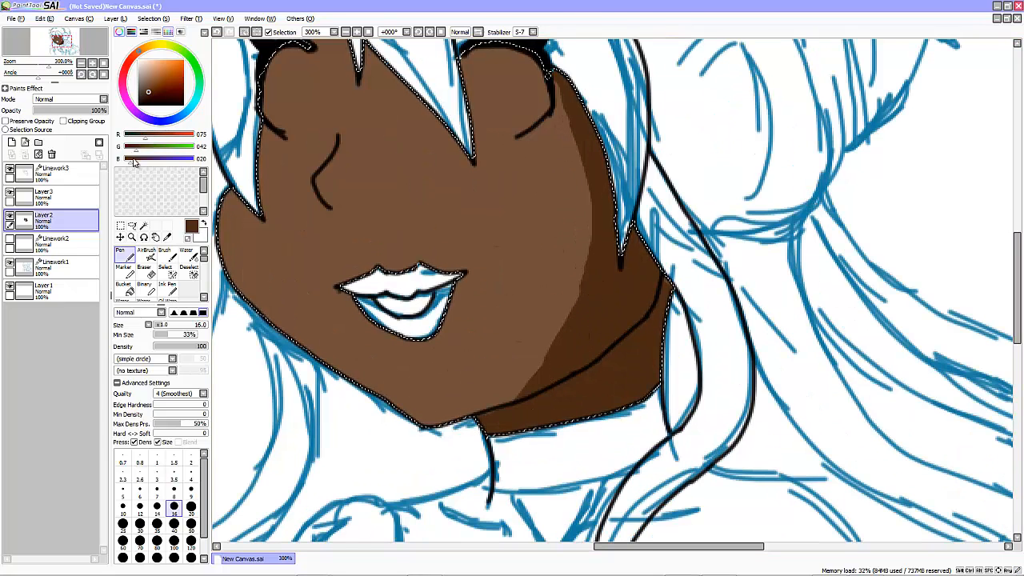
- Select the whole canvas and fill Layer1 with a reddish brown of RGB 132, 76, 79
{"action": "left_click", "coordinate": [58, 291]}
{"action": "left_click", "coordinate": [146, 83]}
{"action": "left_click_drag", "start_coordinate": [141, 51], "coordinate": [126, 65]}
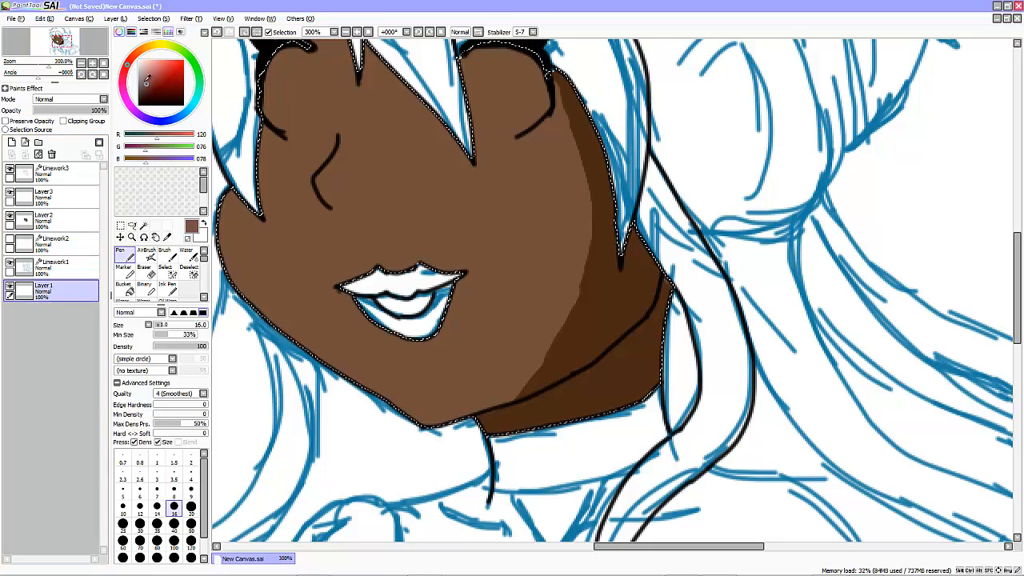
{"action": "left_click", "coordinate": [148, 82]}
{"action": "left_click", "coordinate": [167, 273]}
{"action": "scroll", "coordinate": [351, 352], "scroll_direction": "down", "scroll_amount": 6}
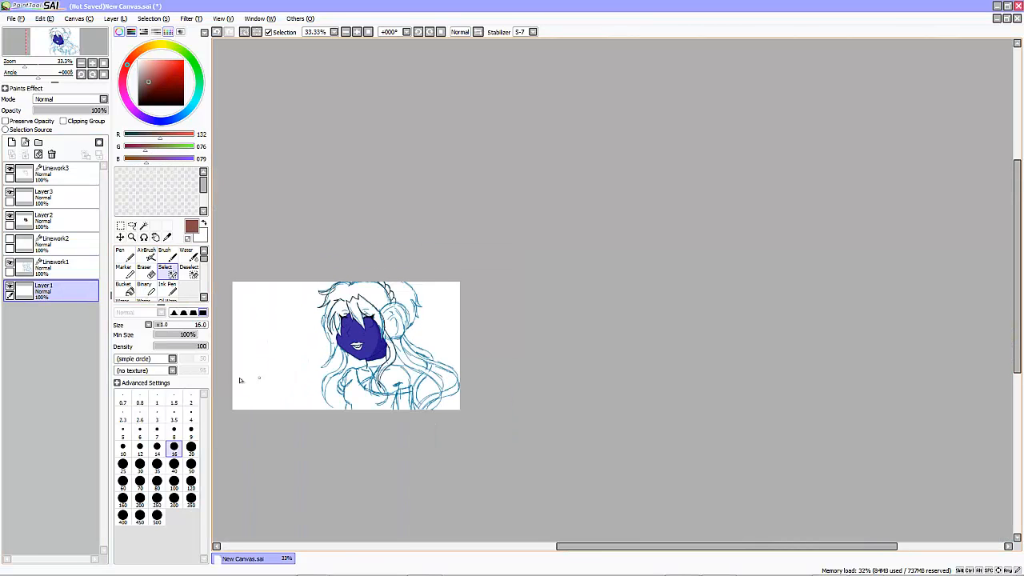
{"action": "mouse_move", "coordinate": [248, 396]}
{"action": "left_mouse_down"}
{"action": "mouse_move", "coordinate": [397, 285]}
{"action": "mouse_move", "coordinate": [439, 401]}
{"action": "left_mouse_up"}
{"action": "left_click", "coordinate": [124, 290]}
{"action": "left_click", "coordinate": [262, 347]}
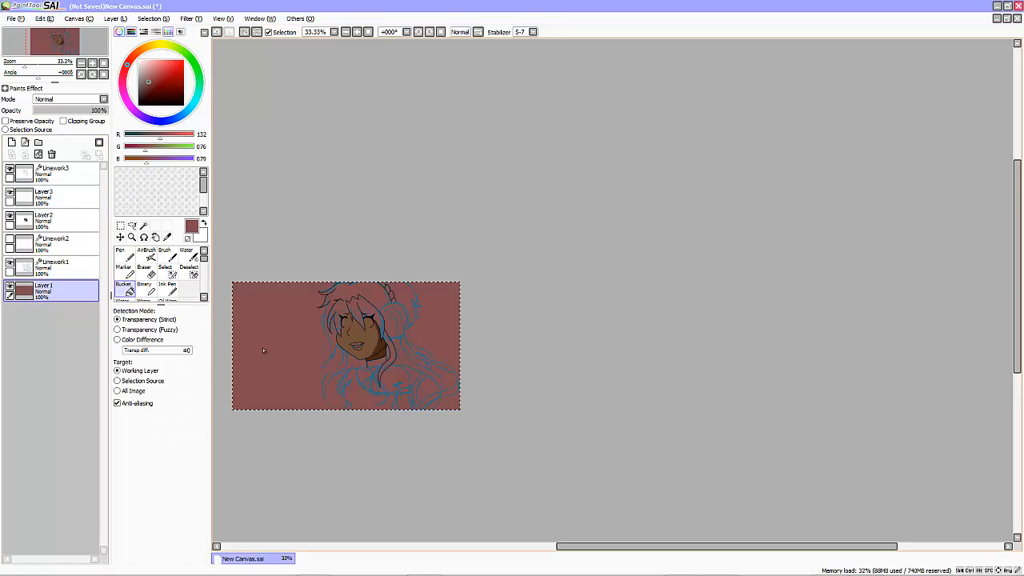
- Rename Layer3 as Eyes
{"action": "scroll", "coordinate": [357, 360], "scroll_direction": "up", "scroll_amount": 3}
{"action": "scroll", "coordinate": [496, 304], "scroll_direction": "down", "scroll_amount": 1}
{"action": "scroll", "coordinate": [312, 192], "scroll_direction": "up", "scroll_amount": 4}
{"action": "scroll", "coordinate": [520, 352], "scroll_direction": "down", "scroll_amount": 4}
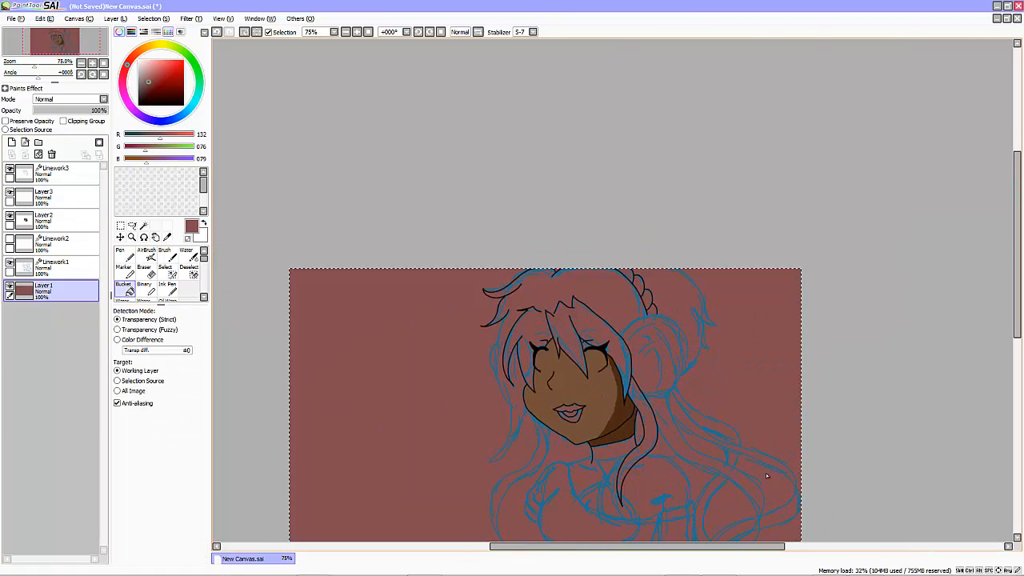
{"action": "left_click", "coordinate": [50, 268]}
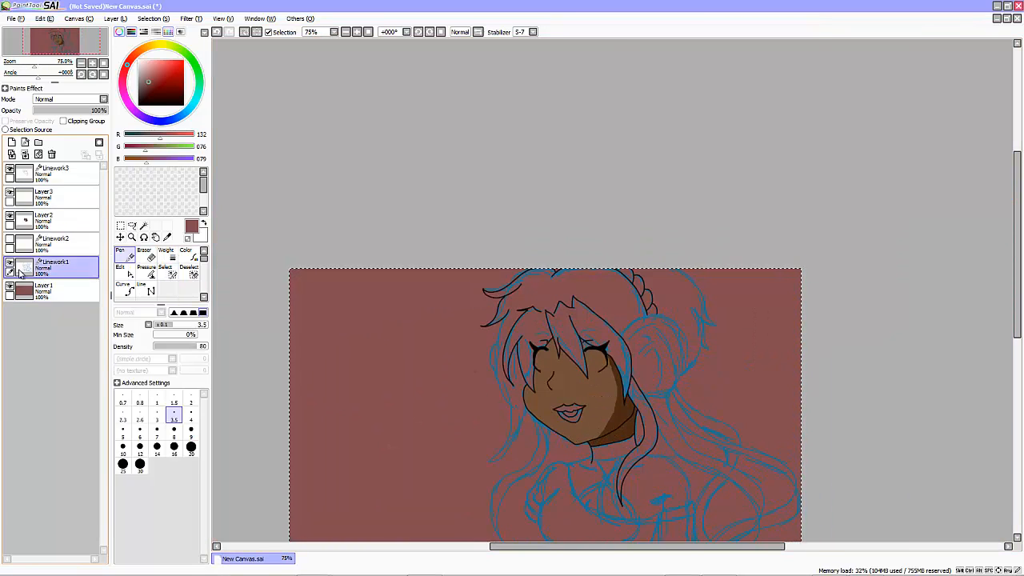
{"action": "double_click", "coordinate": [44, 196]}
{"action": "type", "text": "Eyes"}
{"action": "key", "text": "Return"}
- Clear the canvas-wide selection and select the face area from Linework3 with the Magic Wand
{"action": "left_click", "coordinate": [189, 273]}
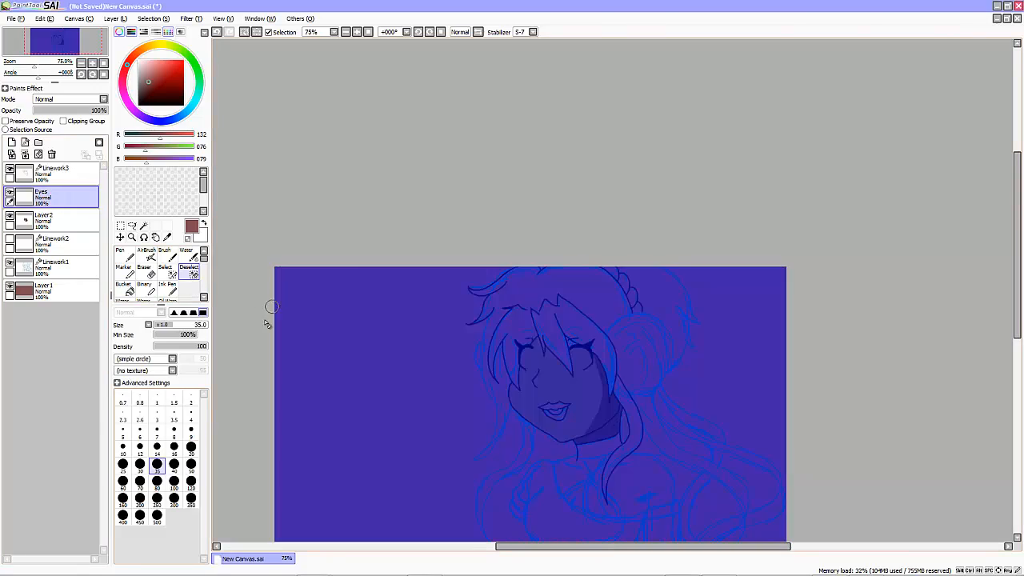
{"action": "mouse_move", "coordinate": [270, 314]}
{"action": "left_mouse_down"}
{"action": "mouse_move", "coordinate": [660, 416]}
{"action": "mouse_move", "coordinate": [640, 456]}
{"action": "left_mouse_up"}
{"action": "left_click", "coordinate": [144, 226]}
{"action": "left_click", "coordinate": [58, 173]}
{"action": "scroll", "coordinate": [641, 446], "scroll_direction": "up", "scroll_amount": 3}
{"action": "left_click", "coordinate": [488, 381]}
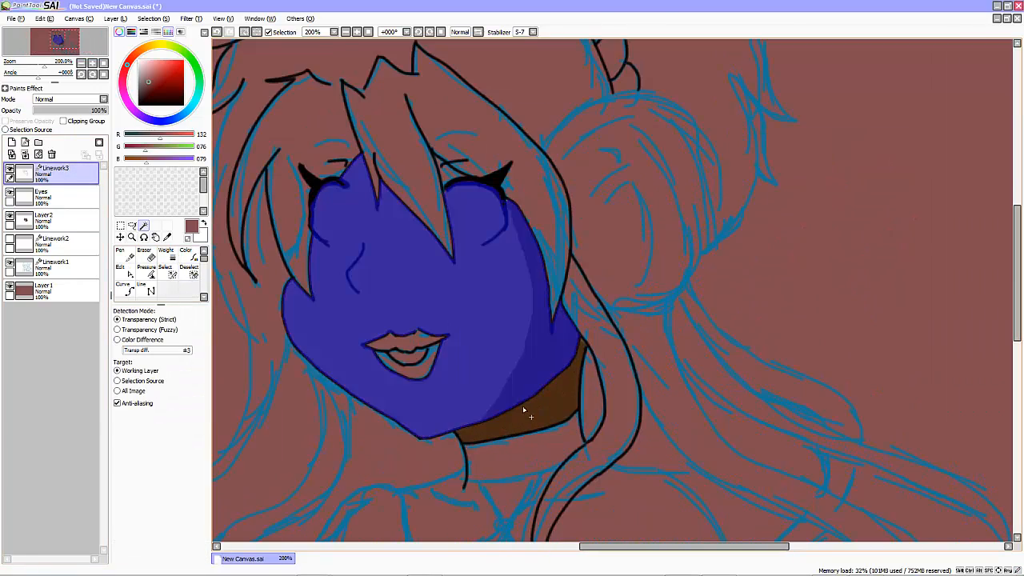
- Paint the whites of both eyes on the Eyes layer with a size 12 AirBrush in pure white
{"action": "scroll", "coordinate": [525, 411], "scroll_direction": "up", "scroll_amount": 2}
{"action": "left_click", "coordinate": [146, 251]}
{"action": "left_click", "coordinate": [68, 197]}
{"action": "left_click", "coordinate": [138, 61]}
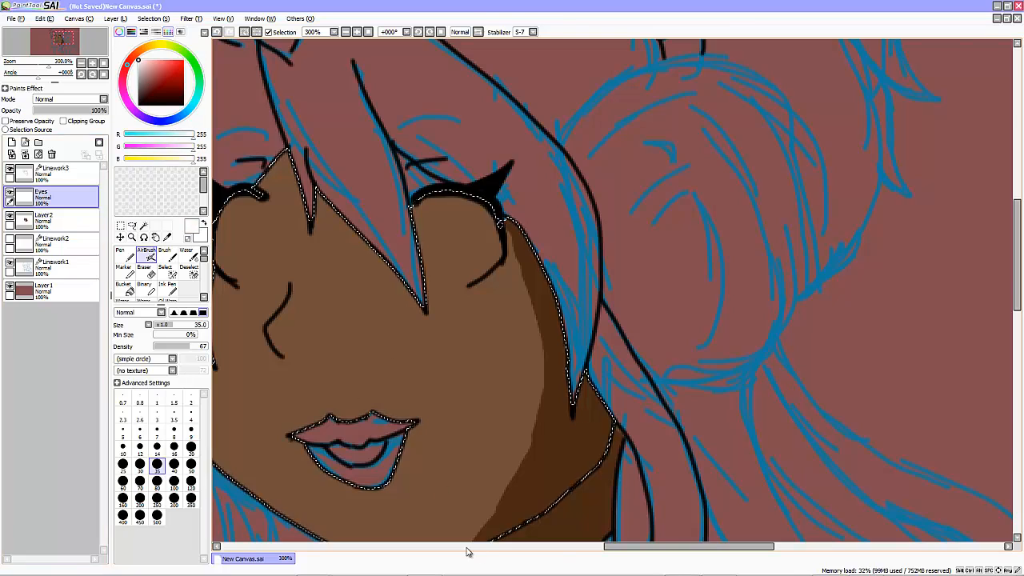
{"action": "left_click_drag", "start_coordinate": [640, 546], "coordinate": [596, 546]}
{"action": "left_click", "coordinate": [140, 450]}
{"action": "scroll", "coordinate": [452, 240], "scroll_direction": "up", "scroll_amount": 2}
{"action": "mouse_move", "coordinate": [445, 174]}
{"action": "left_mouse_down"}
{"action": "mouse_move", "coordinate": [403, 172]}
{"action": "mouse_move", "coordinate": [382, 238]}
{"action": "mouse_move", "coordinate": [423, 324]}
{"action": "mouse_move", "coordinate": [459, 166]}
{"action": "mouse_move", "coordinate": [423, 214]}
{"action": "left_mouse_up"}
{"action": "mouse_move", "coordinate": [465, 182]}
{"action": "left_mouse_down"}
{"action": "mouse_move", "coordinate": [449, 298]}
{"action": "mouse_move", "coordinate": [412, 284]}
{"action": "left_mouse_up"}
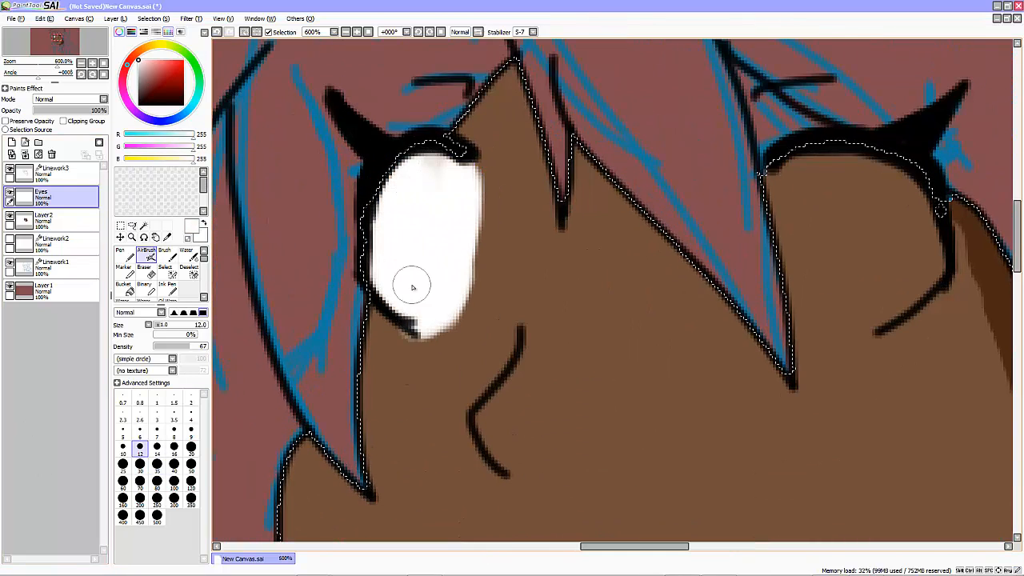
{"action": "mouse_move", "coordinate": [762, 166]}
{"action": "left_mouse_down"}
{"action": "mouse_move", "coordinate": [892, 171]}
{"action": "mouse_move", "coordinate": [860, 328]}
{"action": "left_mouse_up"}
{"action": "mouse_move", "coordinate": [784, 201]}
{"action": "left_mouse_down"}
{"action": "mouse_move", "coordinate": [787, 222]}
{"action": "mouse_move", "coordinate": [843, 201]}
{"action": "mouse_move", "coordinate": [870, 294]}
{"action": "left_mouse_up"}
- Shade along the nose line in dark brown with a size 7 AirBrush, covering stray shading with the skin brown
{"action": "left_click", "coordinate": [382, 408], "text": "alt"}
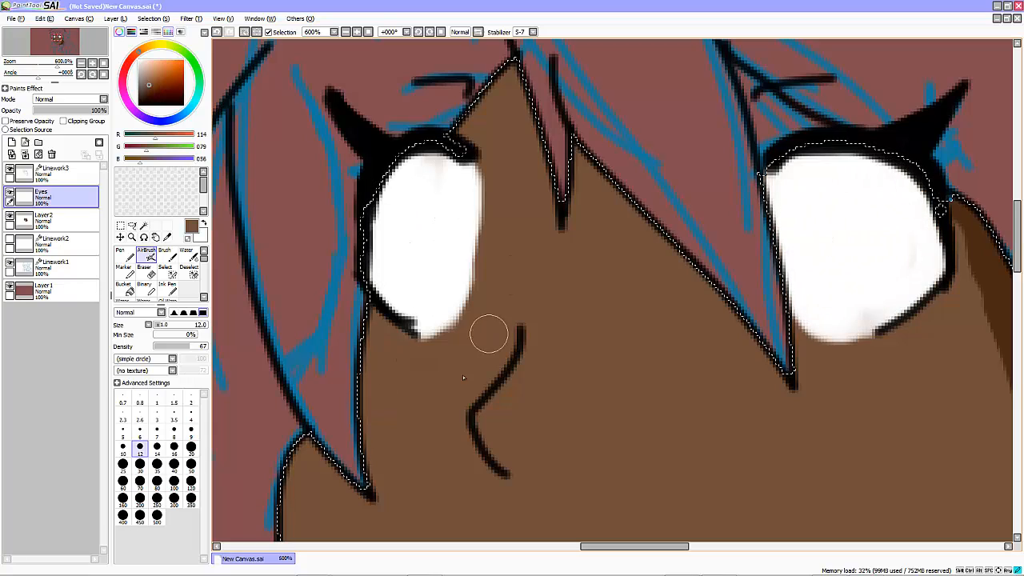
{"action": "scroll", "coordinate": [600, 458], "scroll_direction": "down", "scroll_amount": 3}
{"action": "scroll", "coordinate": [649, 451], "scroll_direction": "up", "scroll_amount": 2}
{"action": "left_click_drag", "start_coordinate": [1016, 234], "coordinate": [1017, 256]}
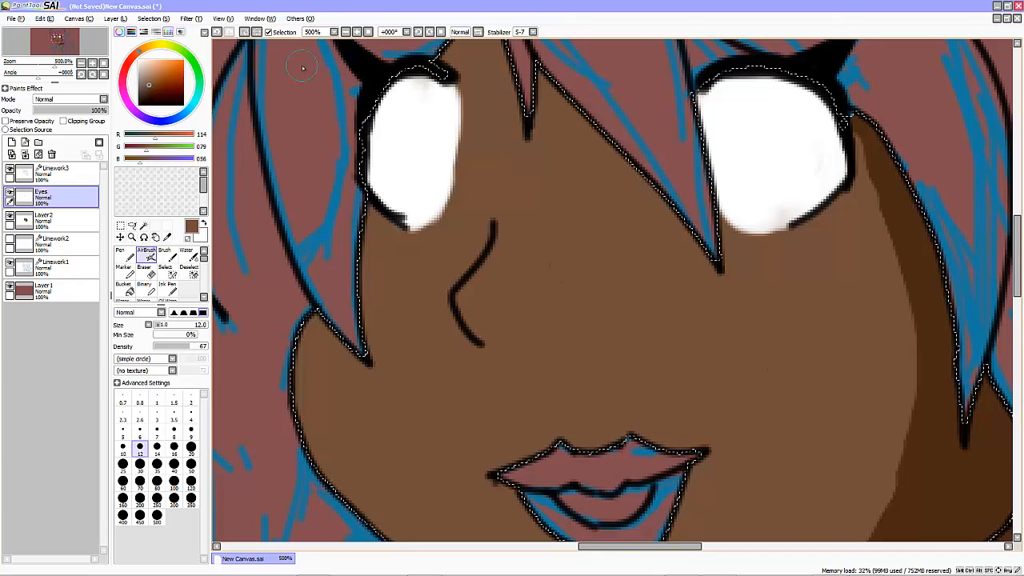
{"action": "left_click", "coordinate": [148, 92]}
{"action": "left_click", "coordinate": [157, 429]}
{"action": "mouse_move", "coordinate": [494, 227]}
{"action": "left_mouse_down"}
{"action": "mouse_move", "coordinate": [466, 301]}
{"action": "mouse_move", "coordinate": [484, 336]}
{"action": "left_mouse_up"}
{"action": "left_click_drag", "start_coordinate": [497, 242], "coordinate": [494, 342]}
{"action": "right_click", "coordinate": [587, 384]}
{"action": "mouse_move", "coordinate": [510, 228]}
{"action": "left_mouse_down"}
{"action": "mouse_move", "coordinate": [457, 279]}
{"action": "mouse_move", "coordinate": [487, 349]}
{"action": "left_mouse_up"}
{"action": "right_click", "coordinate": [924, 335]}
{"action": "mouse_move", "coordinate": [487, 231]}
{"action": "left_mouse_down"}
{"action": "mouse_move", "coordinate": [434, 291]}
{"action": "mouse_move", "coordinate": [465, 345]}
{"action": "left_mouse_up"}
{"action": "scroll", "coordinate": [552, 379], "scroll_direction": "down", "scroll_amount": 3}
{"action": "scroll", "coordinate": [621, 379], "scroll_direction": "up", "scroll_amount": 2}
{"action": "right_click", "coordinate": [608, 371]}
{"action": "left_click_drag", "start_coordinate": [396, 258], "coordinate": [384, 354]}
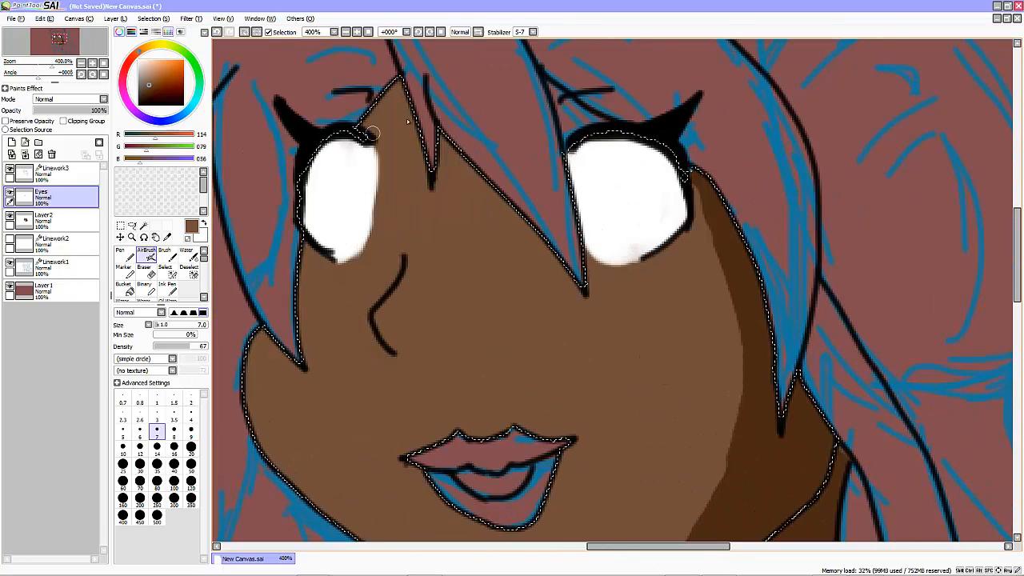
{"action": "right_click", "coordinate": [748, 296]}
{"action": "mouse_move", "coordinate": [409, 259]}
{"action": "left_mouse_down"}
{"action": "mouse_move", "coordinate": [384, 323]}
{"action": "mouse_move", "coordinate": [402, 351]}
{"action": "left_mouse_up"}
- Paint a dark brown shadow beneath the lower lip, and soften it and the nose shading with a size 8 Blur brush
{"action": "left_click_drag", "start_coordinate": [1018, 256], "coordinate": [1017, 296]}
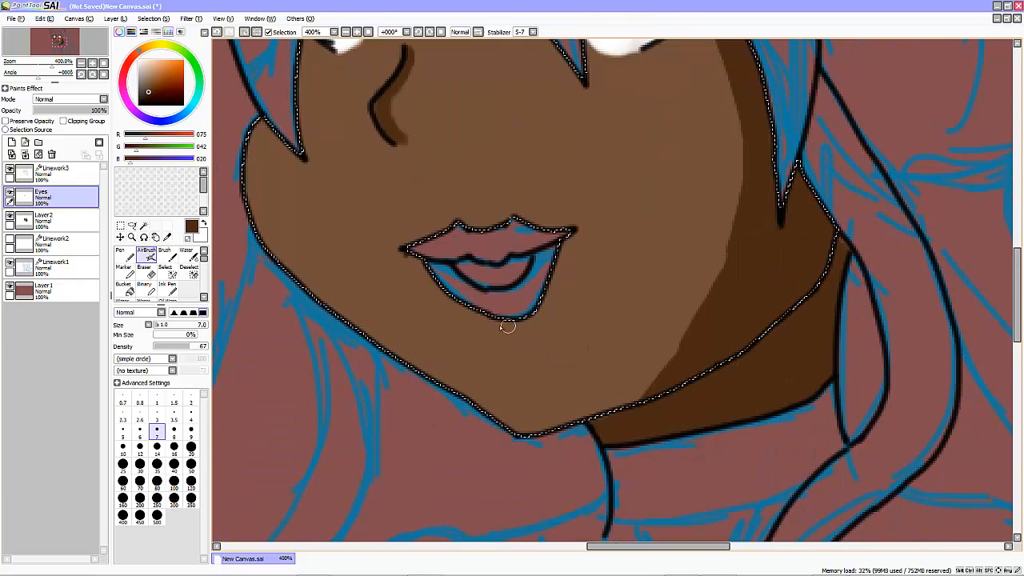
{"action": "mouse_move", "coordinate": [459, 306]}
{"action": "left_mouse_down"}
{"action": "mouse_move", "coordinate": [549, 299]}
{"action": "mouse_move", "coordinate": [559, 270]}
{"action": "left_mouse_up"}
{"action": "scroll", "coordinate": [186, 280], "scroll_direction": "down", "scroll_amount": 2}
{"action": "left_click", "coordinate": [188, 289]}
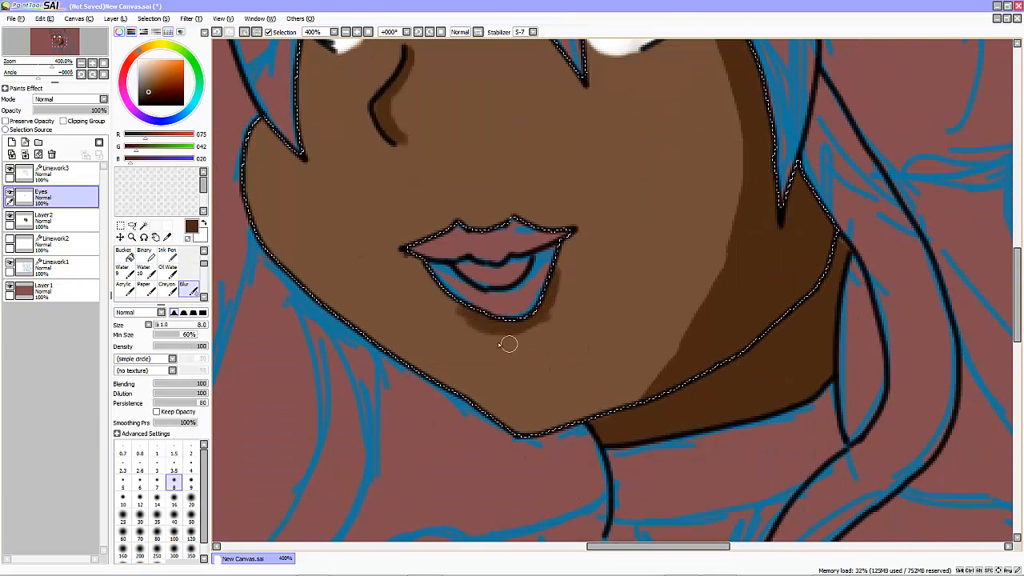
{"action": "left_click_drag", "start_coordinate": [500, 345], "coordinate": [519, 330]}
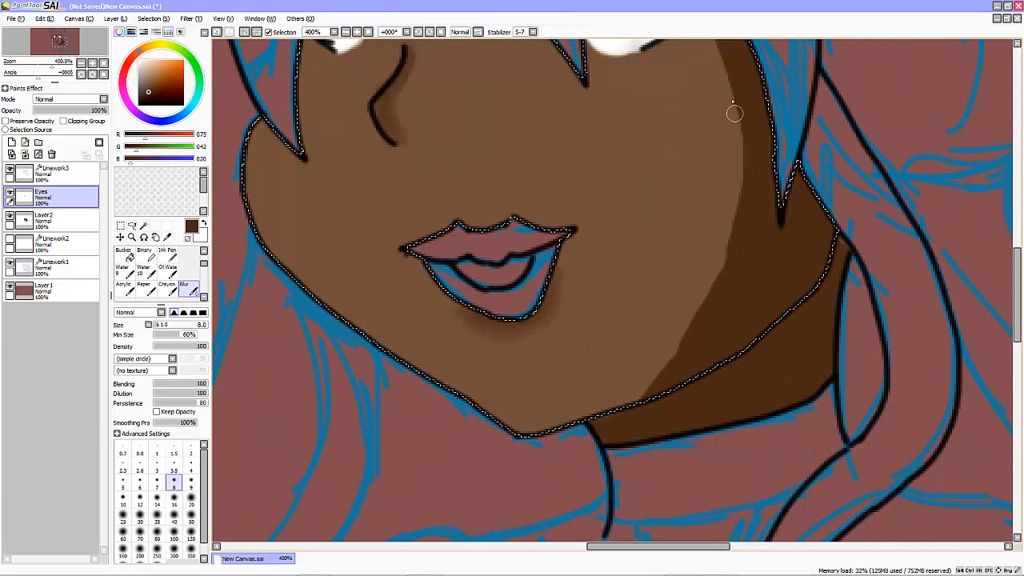
- Soften the edge of the cheek shadow on Layer2 with the Blur brush
{"action": "scroll", "coordinate": [720, 152], "scroll_direction": "up", "scroll_amount": 2}
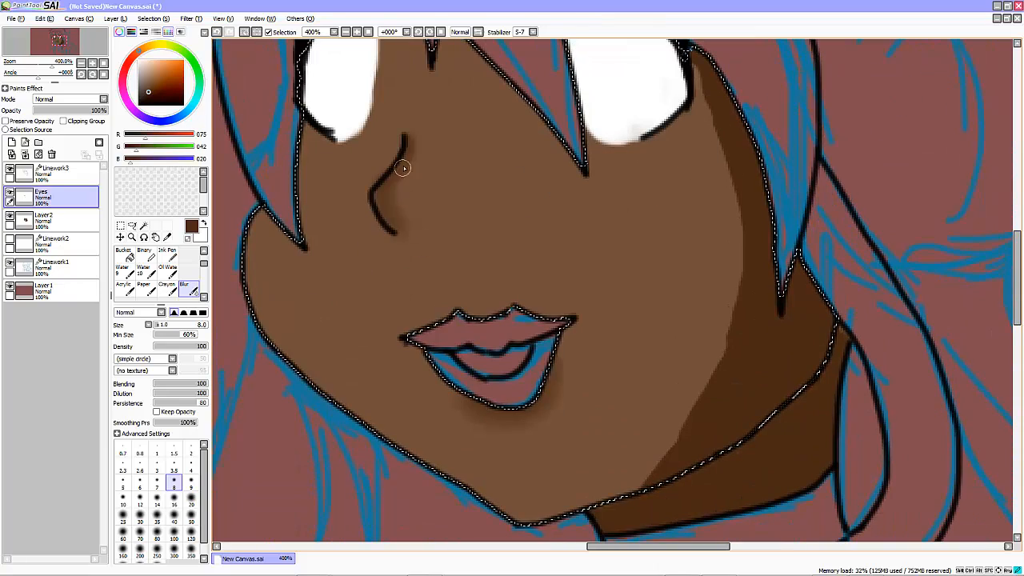
{"action": "left_click", "coordinate": [144, 254]}
{"action": "left_click", "coordinate": [185, 286]}
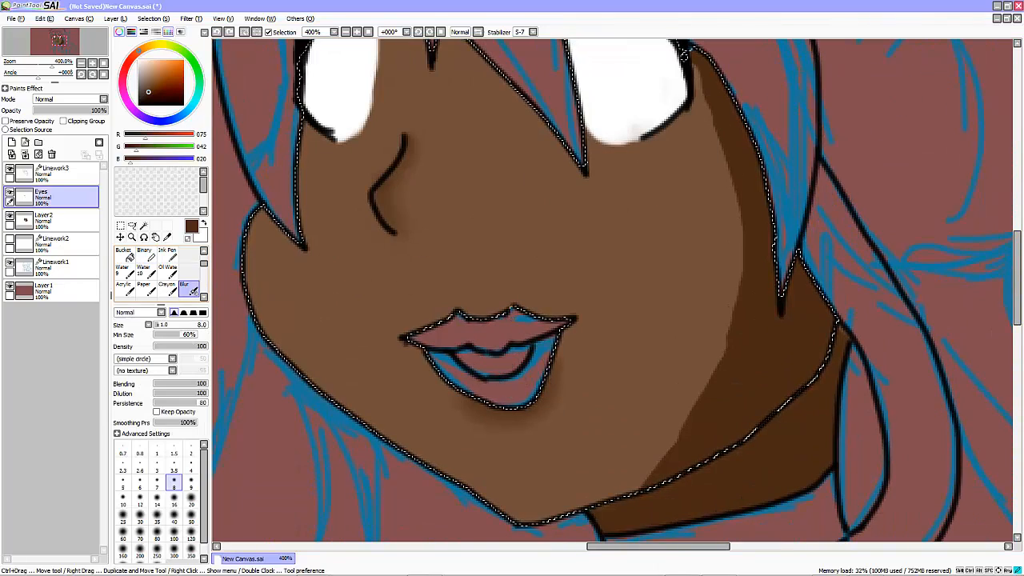
{"action": "left_click", "coordinate": [68, 215]}
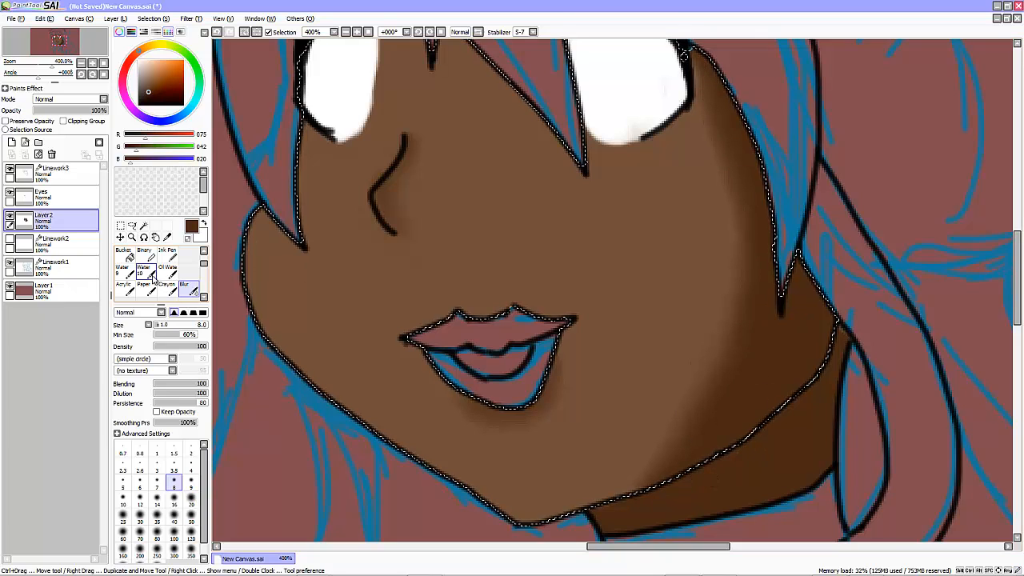
- Try blending the cheek shadow on Layer2 with the Water brush, including at size 9, and undo the strokes
{"action": "scroll", "coordinate": [166, 273], "scroll_direction": "up", "scroll_amount": 2}
{"action": "left_click", "coordinate": [189, 255]}
{"action": "left_click_drag", "start_coordinate": [670, 340], "coordinate": [711, 455]}
{"action": "key", "text": "ctrl+z"}
{"action": "left_click", "coordinate": [191, 484]}
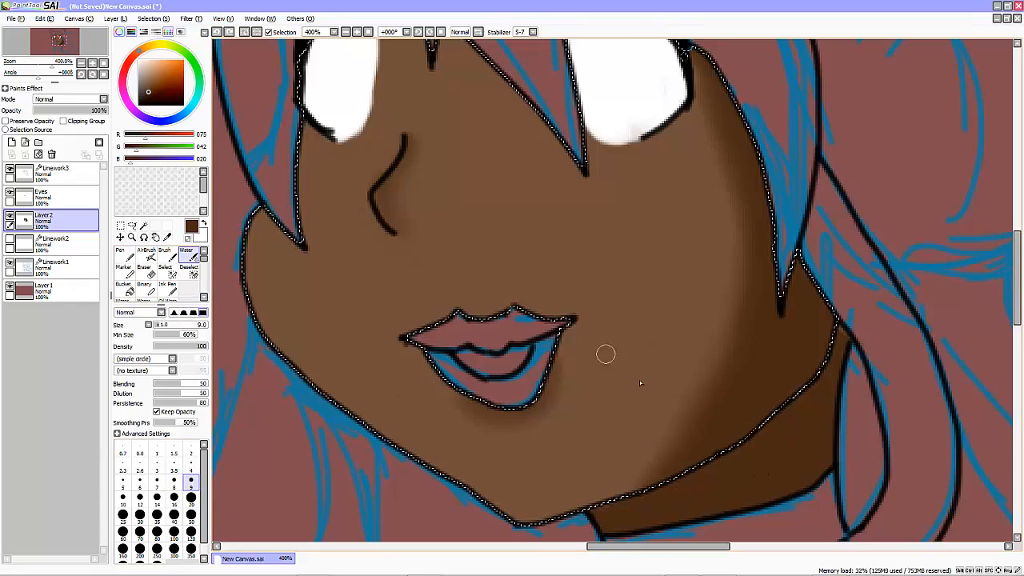
{"action": "left_click_drag", "start_coordinate": [690, 357], "coordinate": [709, 392]}
{"action": "left_click_drag", "start_coordinate": [699, 345], "coordinate": [731, 389]}
{"action": "key", "text": "ctrl+z"}
{"action": "key", "text": "ctrl+z"}
- Hide Layer2, Eyes and the filled Layer1, and clear the face selection
{"action": "scroll", "coordinate": [582, 328], "scroll_direction": "down", "scroll_amount": 4}
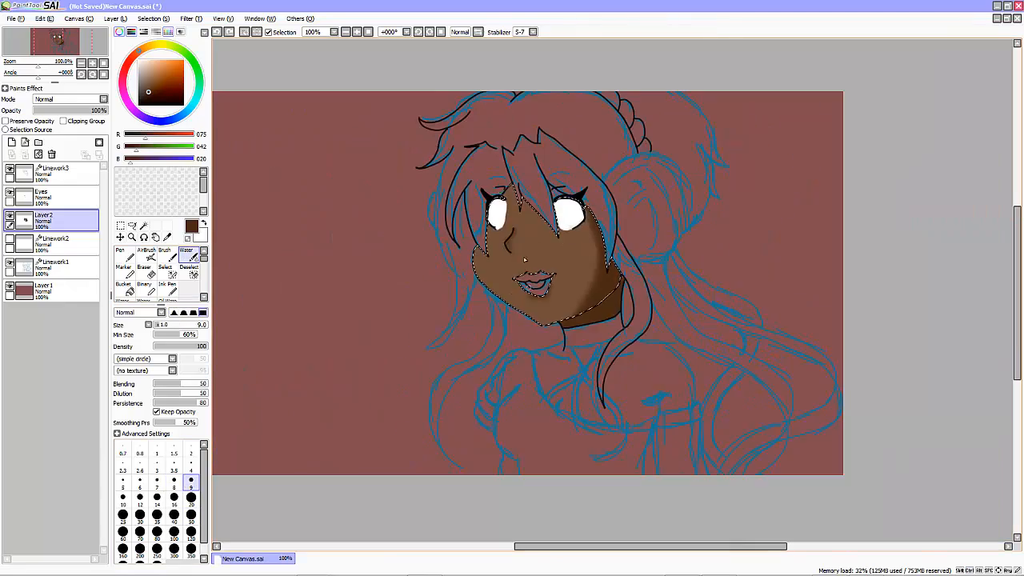
{"action": "scroll", "coordinate": [512, 216], "scroll_direction": "up", "scroll_amount": 3}
{"action": "scroll", "coordinate": [432, 248], "scroll_direction": "up", "scroll_amount": 1}
{"action": "scroll", "coordinate": [392, 244], "scroll_direction": "down", "scroll_amount": 4}
{"action": "left_click", "coordinate": [10, 215]}
{"action": "left_click", "coordinate": [9, 192]}
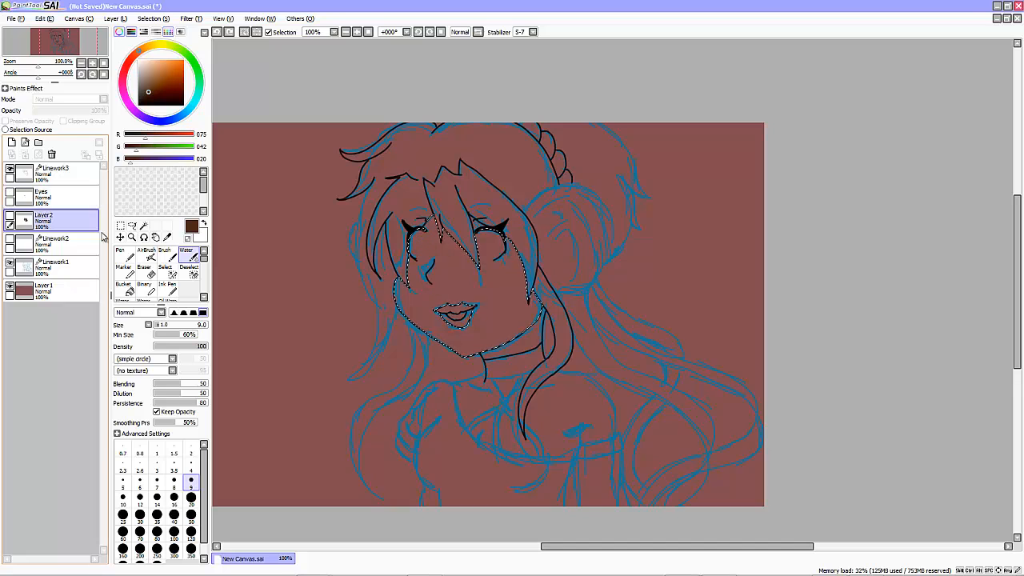
{"action": "left_click", "coordinate": [9, 284]}
{"action": "left_click", "coordinate": [193, 272]}
{"action": "key", "text": "ctrl+d"}
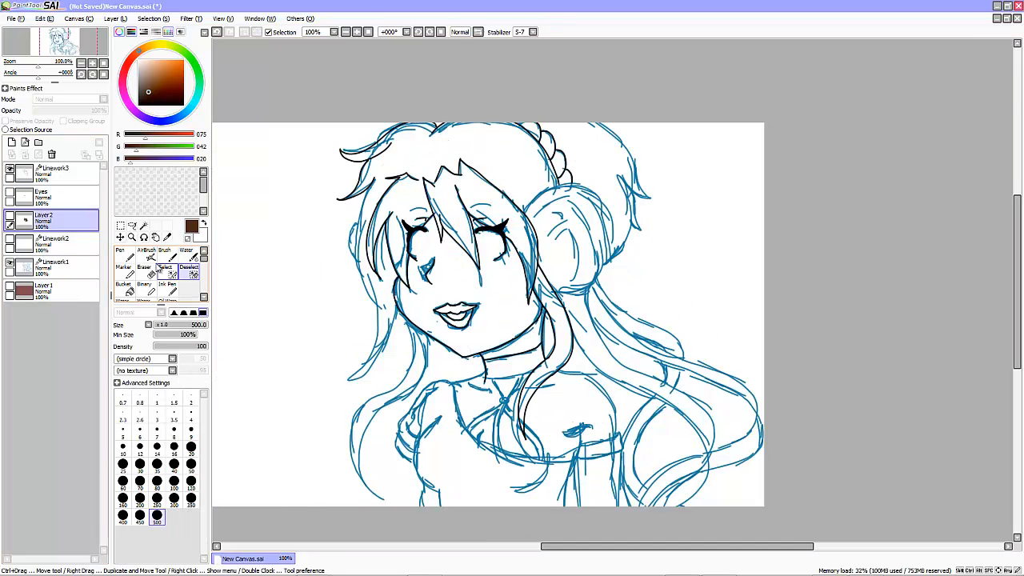
- On Linework3, erase the lower tail of the outer lash line on the eye nearest the hair bun with a size 7 Eraser
{"action": "left_click", "coordinate": [56, 173]}
{"action": "scroll", "coordinate": [496, 256], "scroll_direction": "up", "scroll_amount": 4}
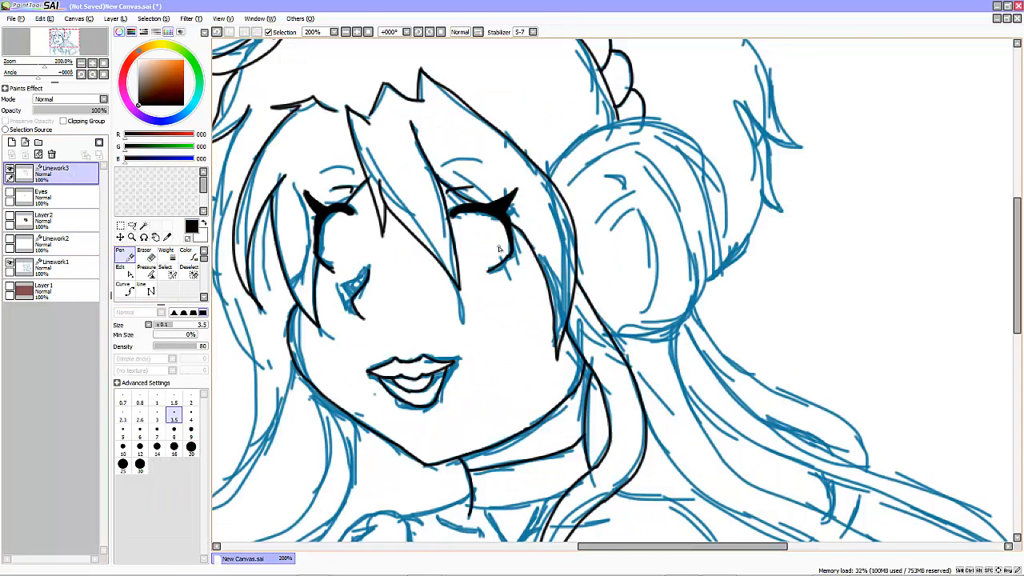
{"action": "key", "text": "e"}
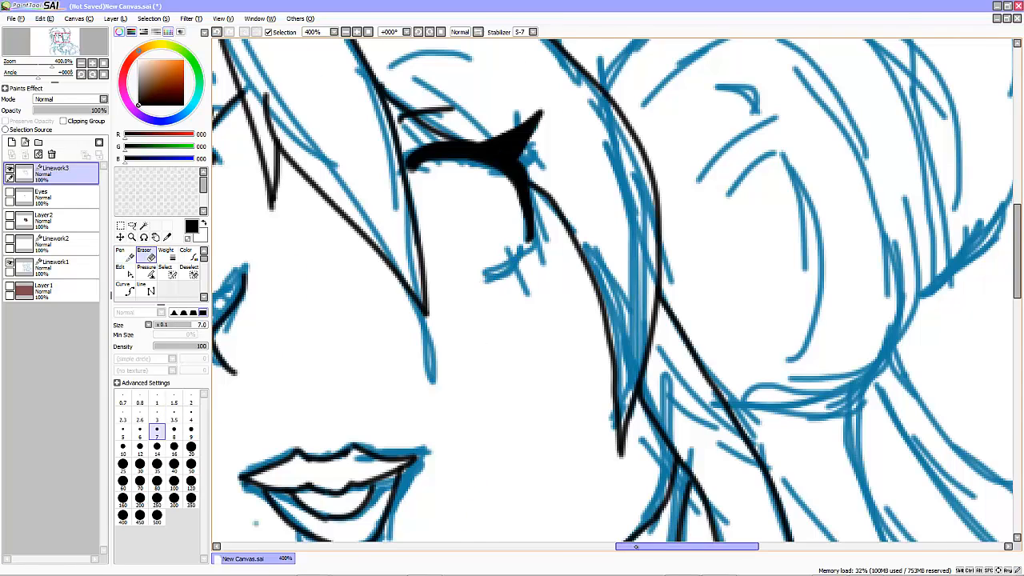
- Erase the bottom of the lower lip's outline on Linework3 and re-ink it with the size 3.5 Pen
{"action": "left_click_drag", "start_coordinate": [636, 547], "coordinate": [572, 548]}
{"action": "left_click_drag", "start_coordinate": [1017, 270], "coordinate": [1017, 304]}
{"action": "left_click_drag", "start_coordinate": [676, 368], "coordinate": [701, 369]}
{"action": "key", "text": "n"}
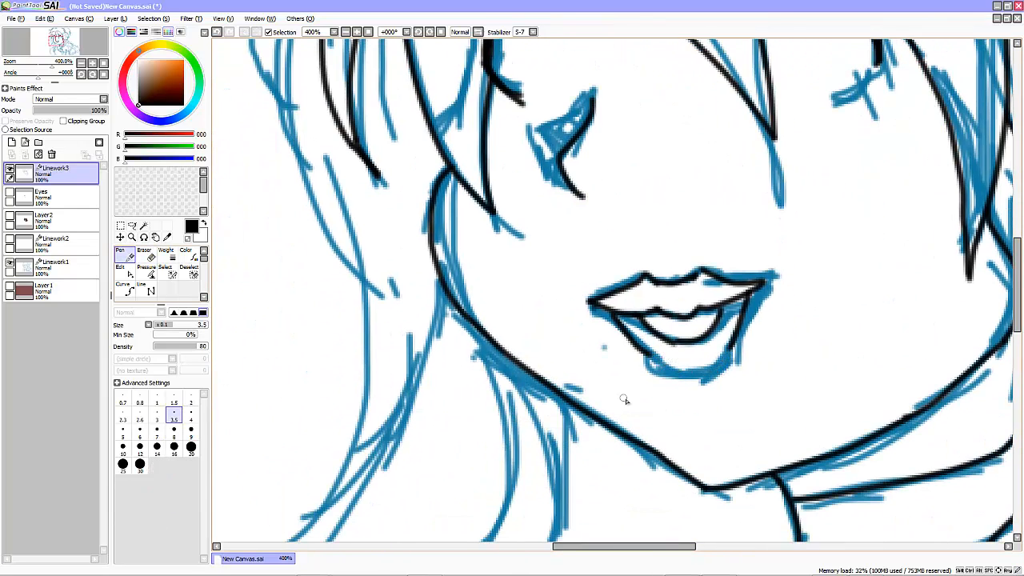
- Erase the lower tail of the lash line on the eye farthest from the hair bun
{"action": "left_click_drag", "start_coordinate": [1017, 296], "coordinate": [1017, 259]}
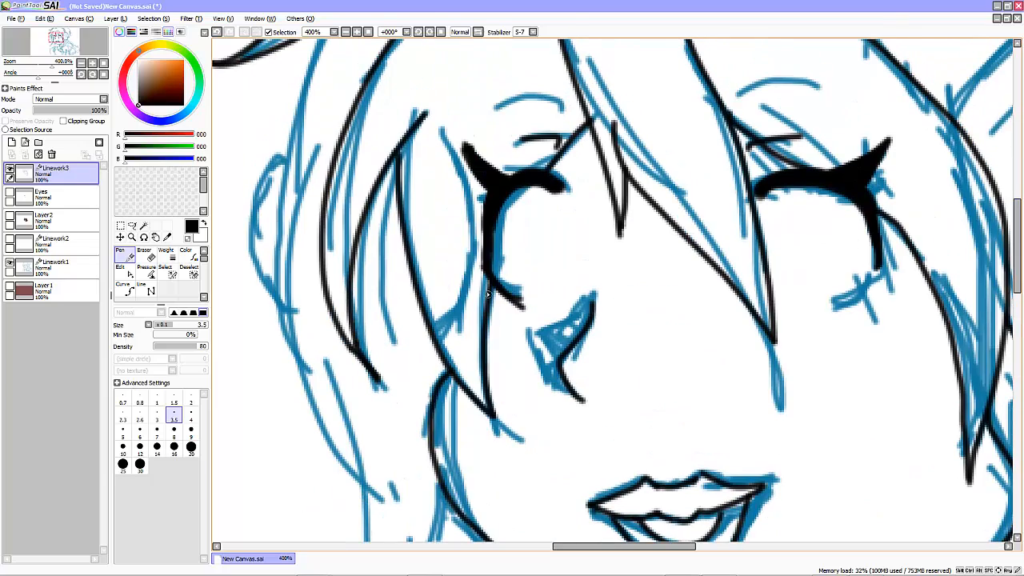
{"action": "left_click", "coordinate": [147, 256]}
{"action": "left_click_drag", "start_coordinate": [522, 307], "coordinate": [507, 292]}
- Erase the upper end of the cheek contour and redraw it with the size 3.5 Pen to meet the hair strand
{"action": "scroll", "coordinate": [571, 399], "scroll_direction": "down", "scroll_amount": 4}
{"action": "scroll", "coordinate": [563, 276], "scroll_direction": "up", "scroll_amount": 5}
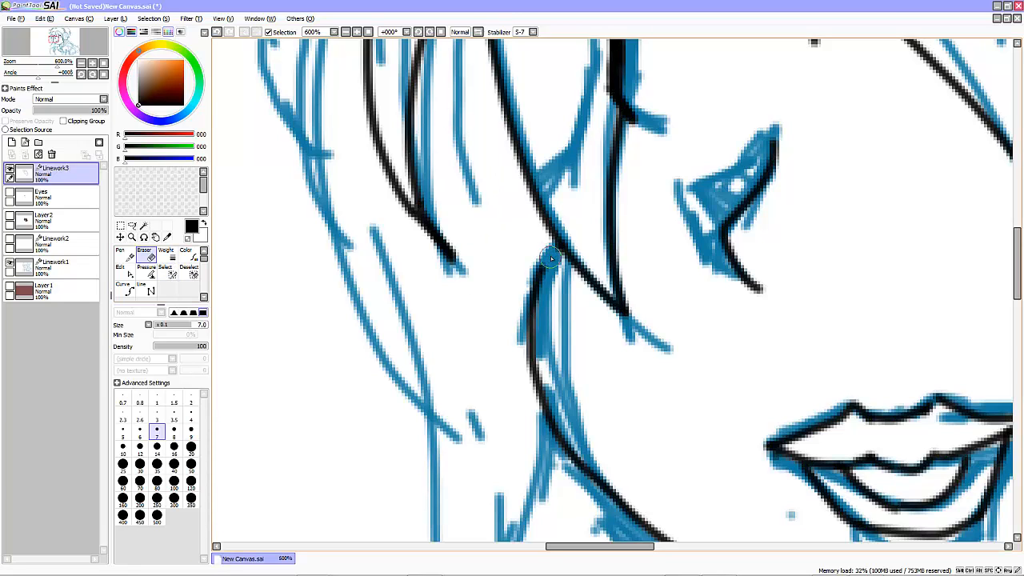
{"action": "key", "text": "n"}
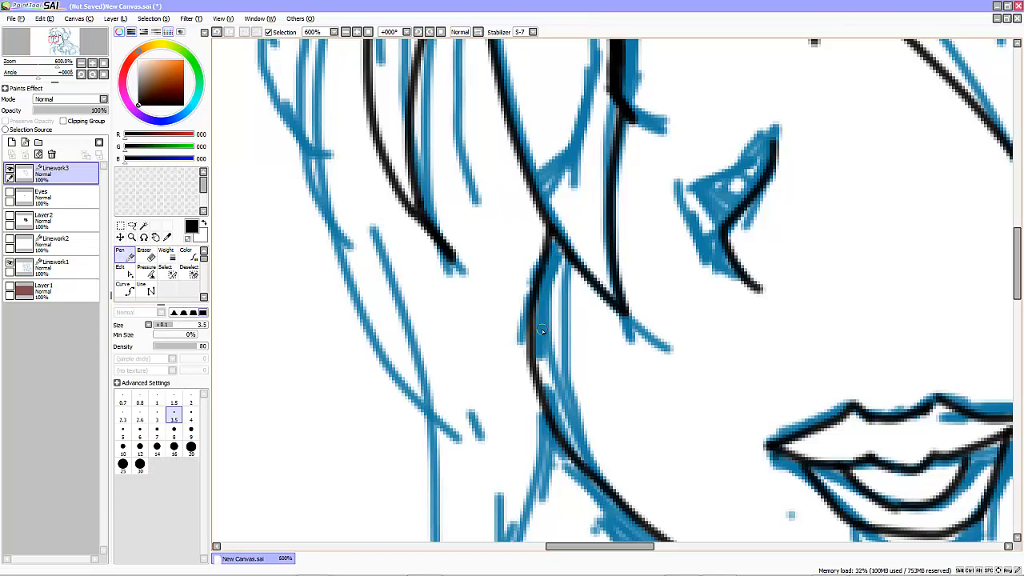
{"action": "scroll", "coordinate": [541, 328], "scroll_direction": "down", "scroll_amount": 8}
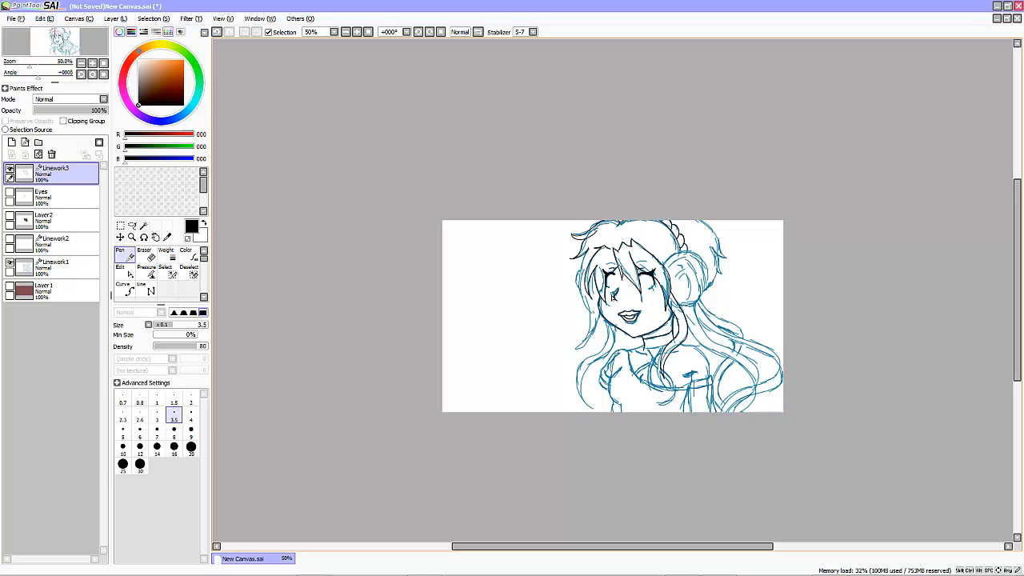
{"action": "scroll", "coordinate": [677, 346], "scroll_direction": "up", "scroll_amount": 2}
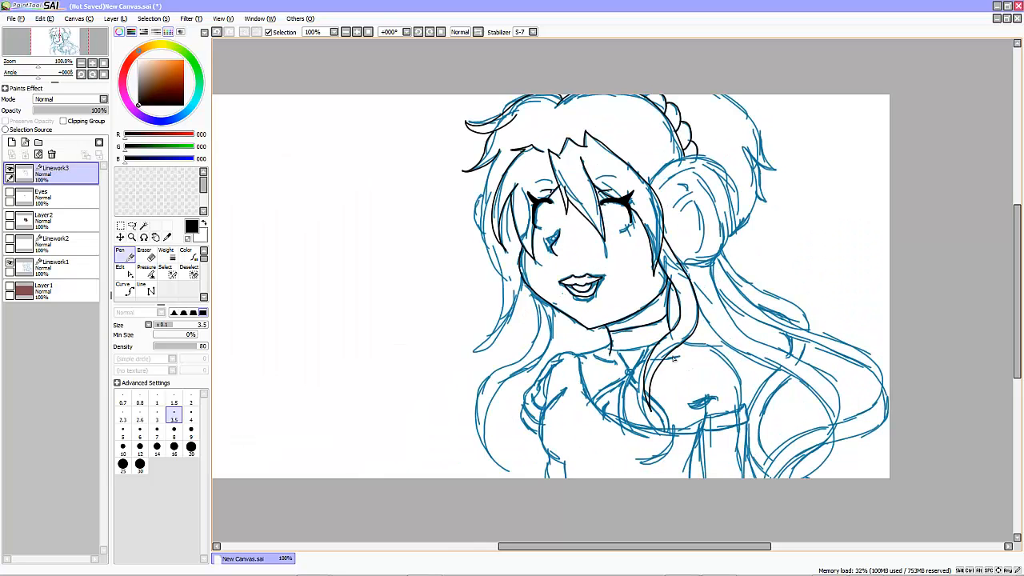